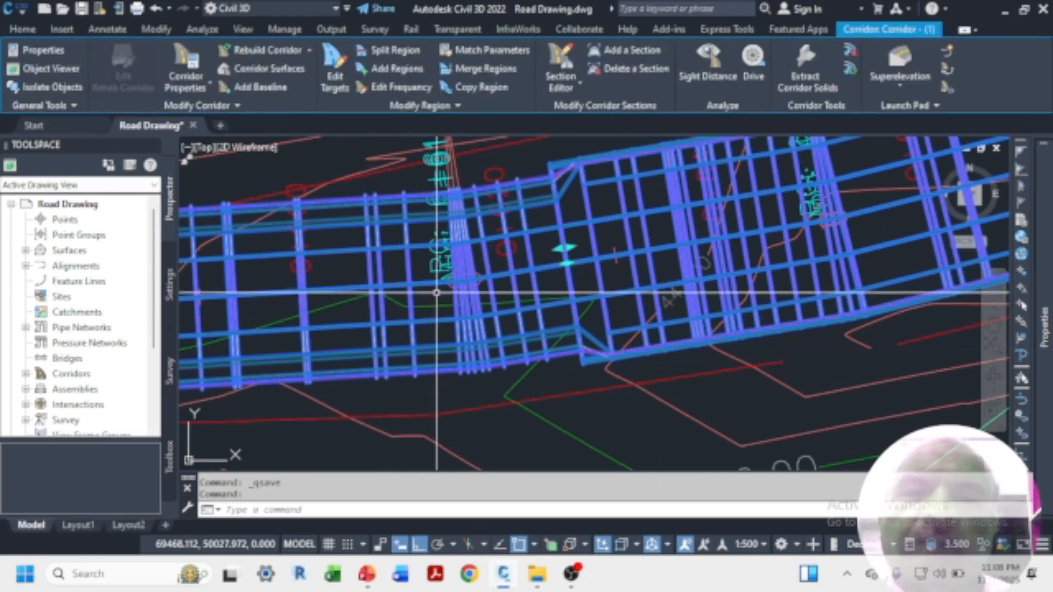
- Examine the existing region breaks along the road corridor and the unsplit straight stretch between its bends
scroll(433, 268, "down", 3)
scroll(457, 269, "down", 3)
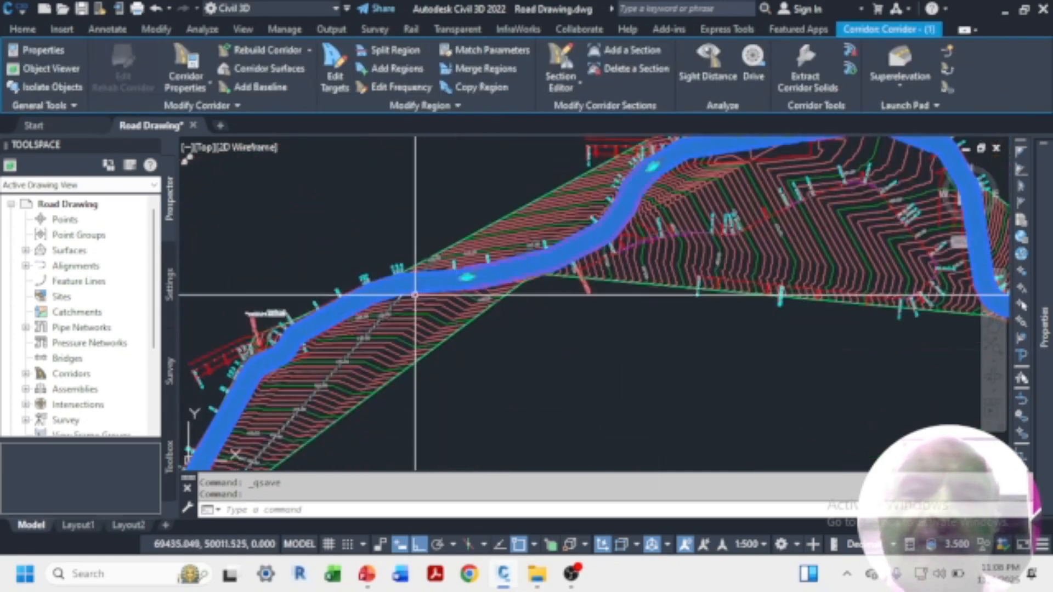
scroll(365, 351, "down", 2)
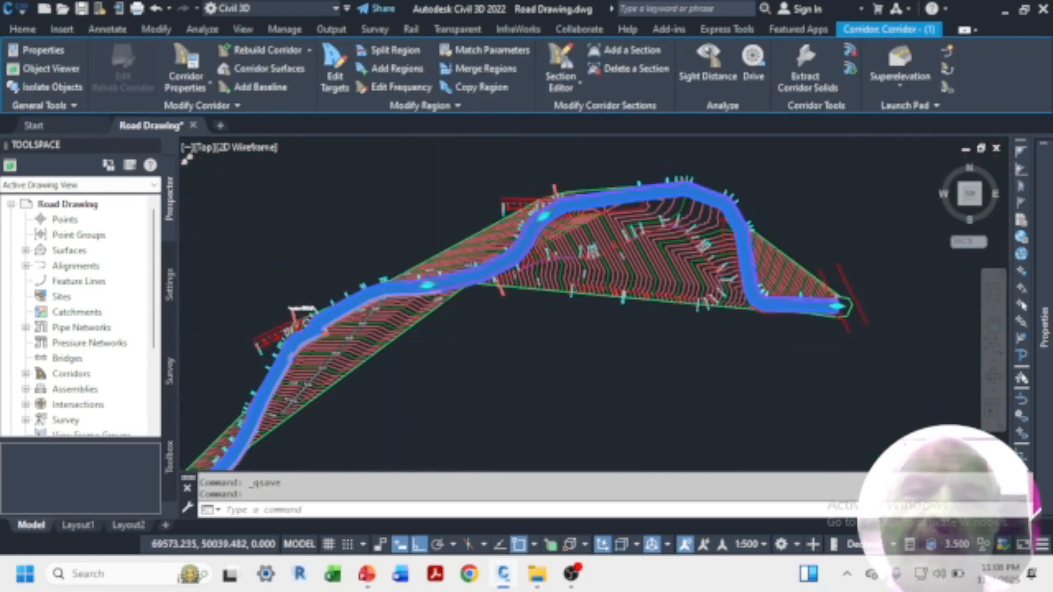
scroll(323, 318, "up", 6)
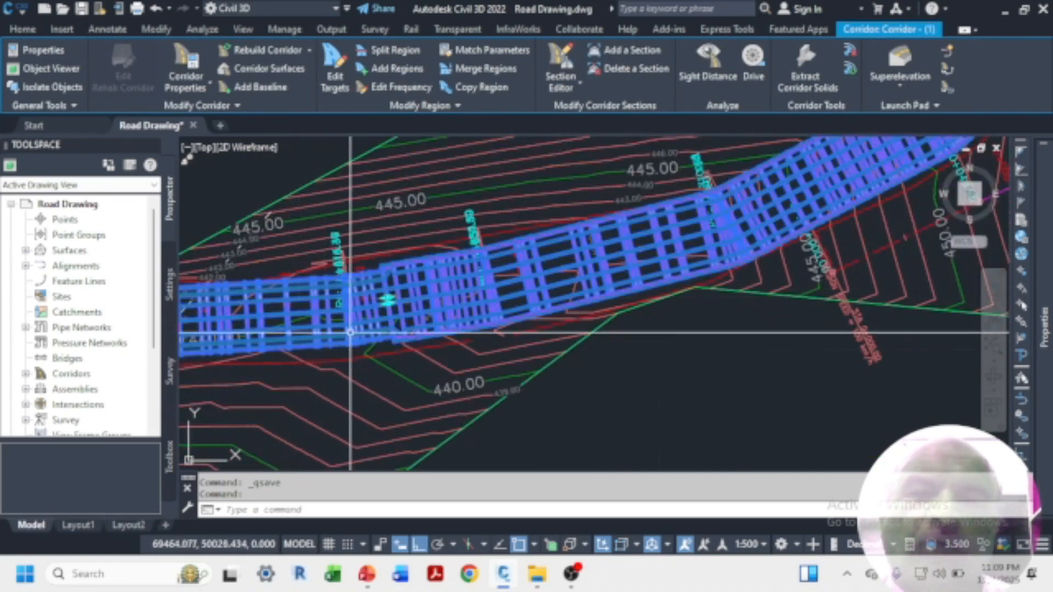
scroll(356, 307, "down", 3)
scroll(366, 329, "down", 3)
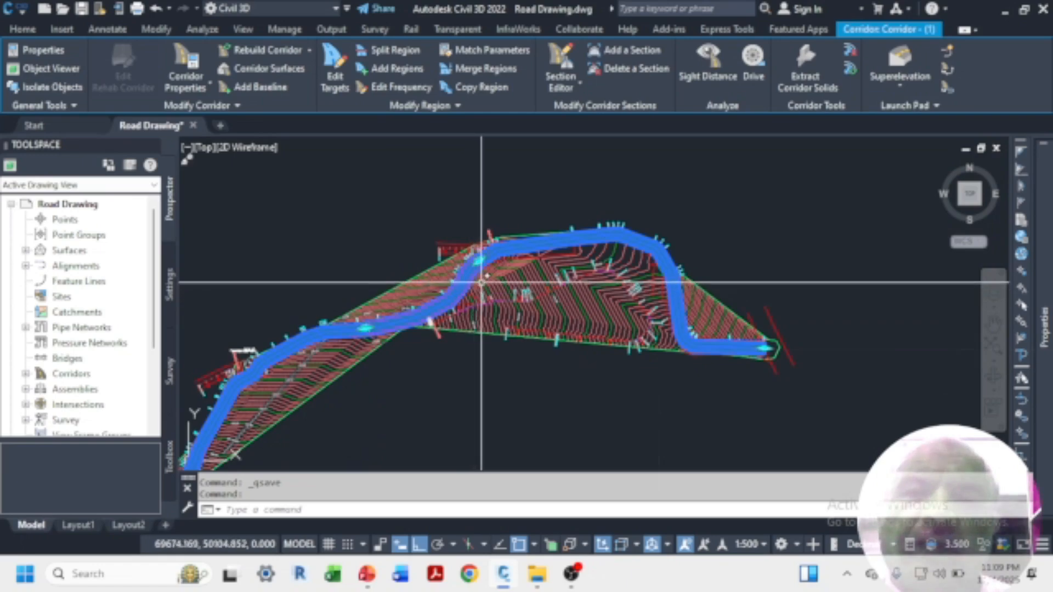
scroll(477, 240, "up", 8)
scroll(518, 239, "down", 3)
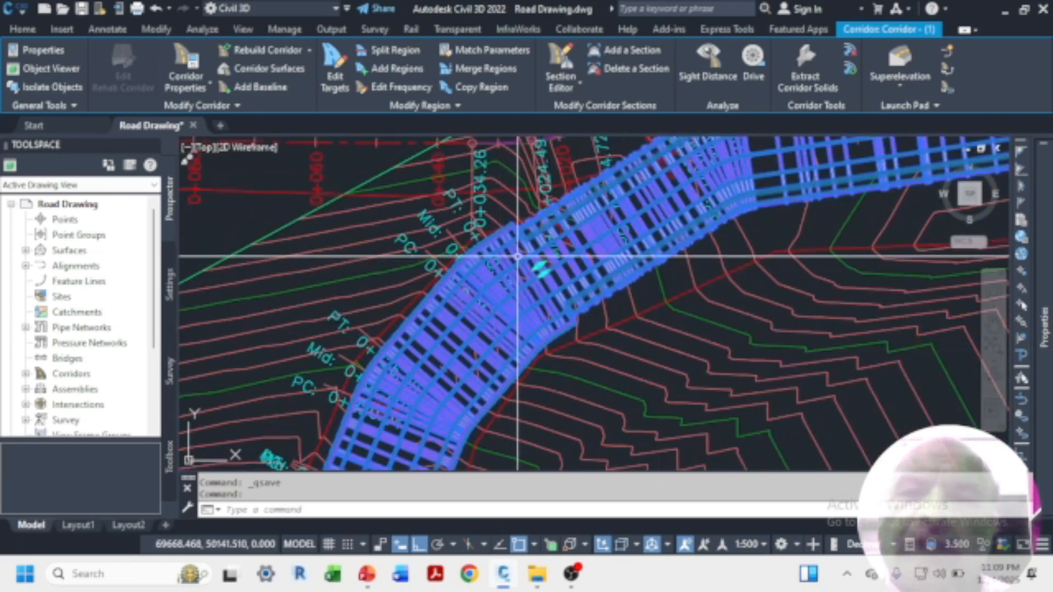
scroll(443, 291, "down", 4)
scroll(443, 291, "down", 3)
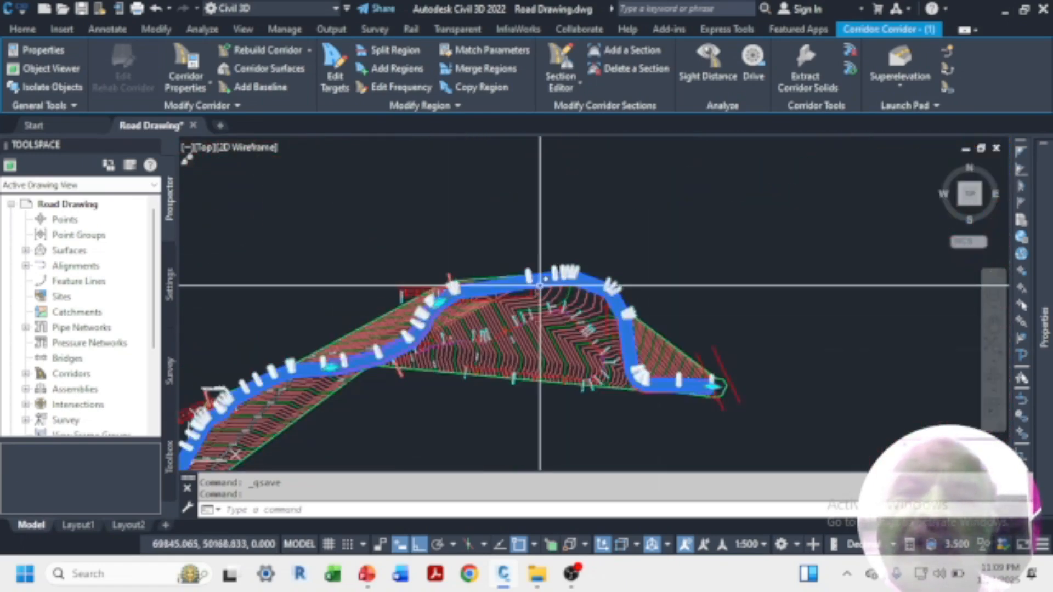
scroll(488, 329, "up", 6)
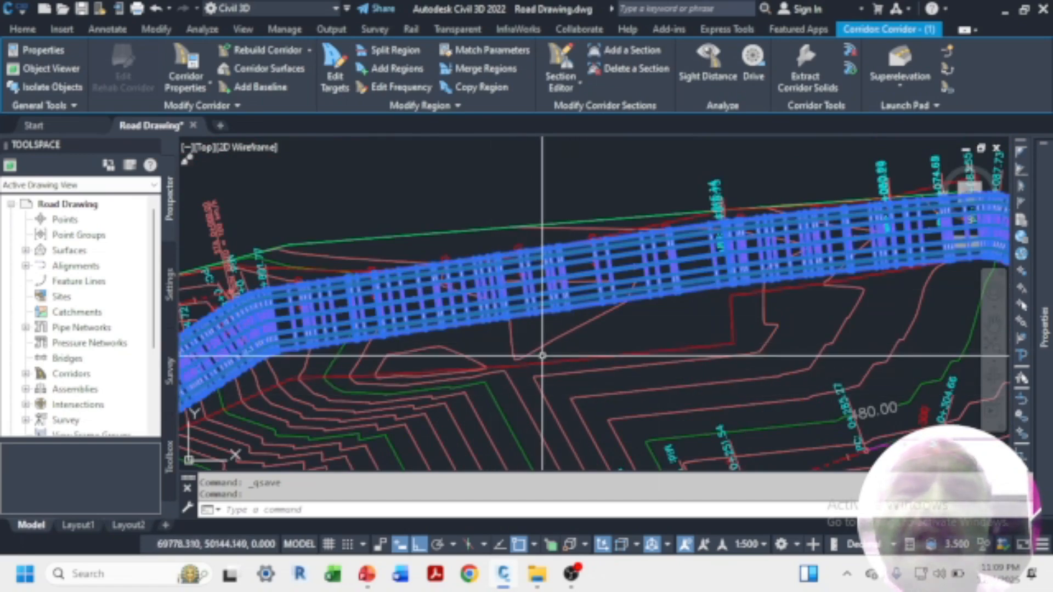
scroll(598, 274, "up", 4)
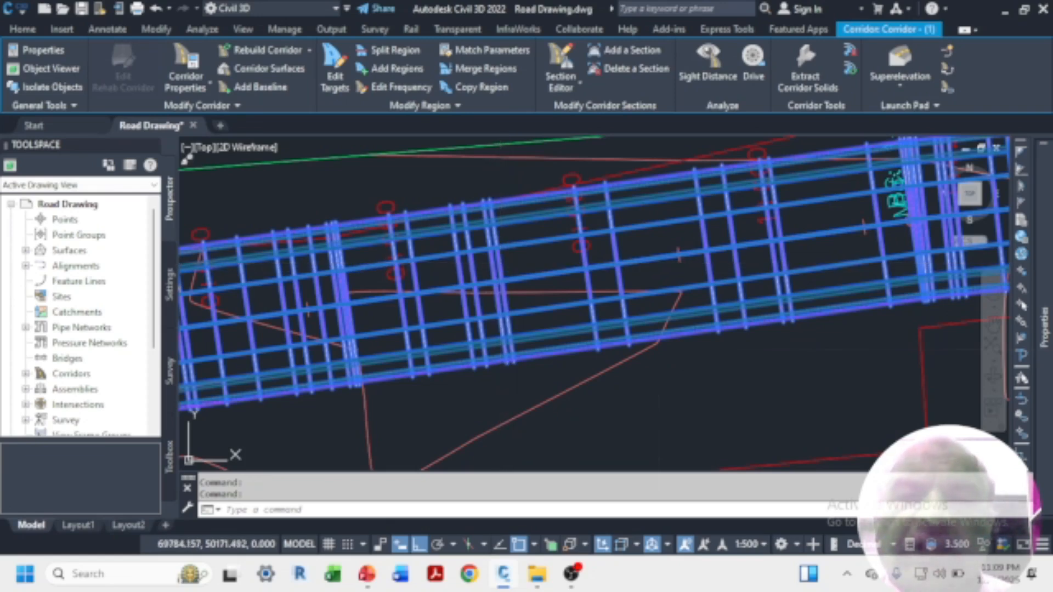
right_click(498, 264)
mouse_move(508, 274)
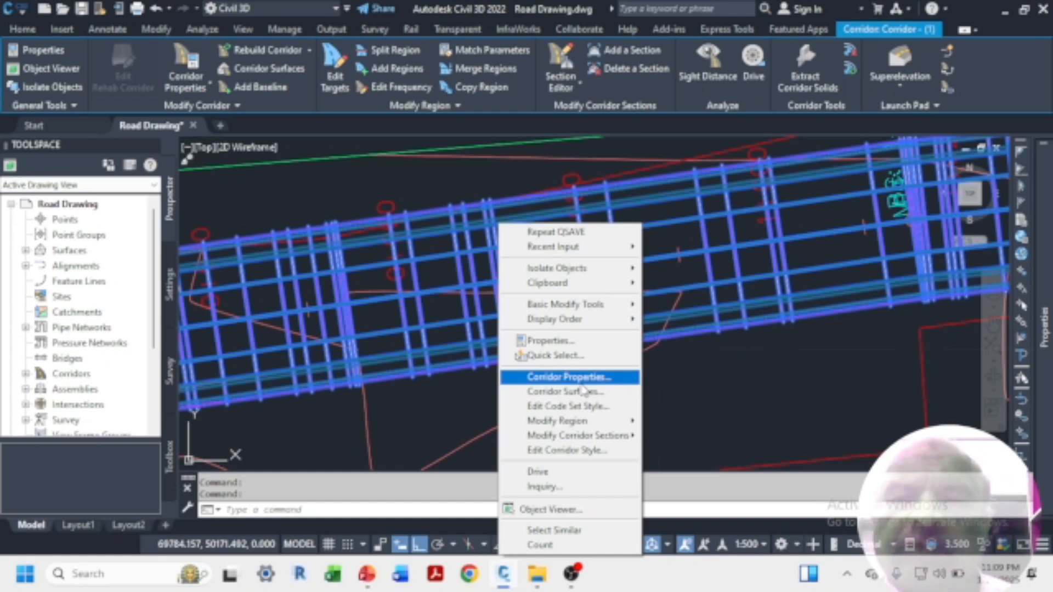
mouse_move(615, 309)
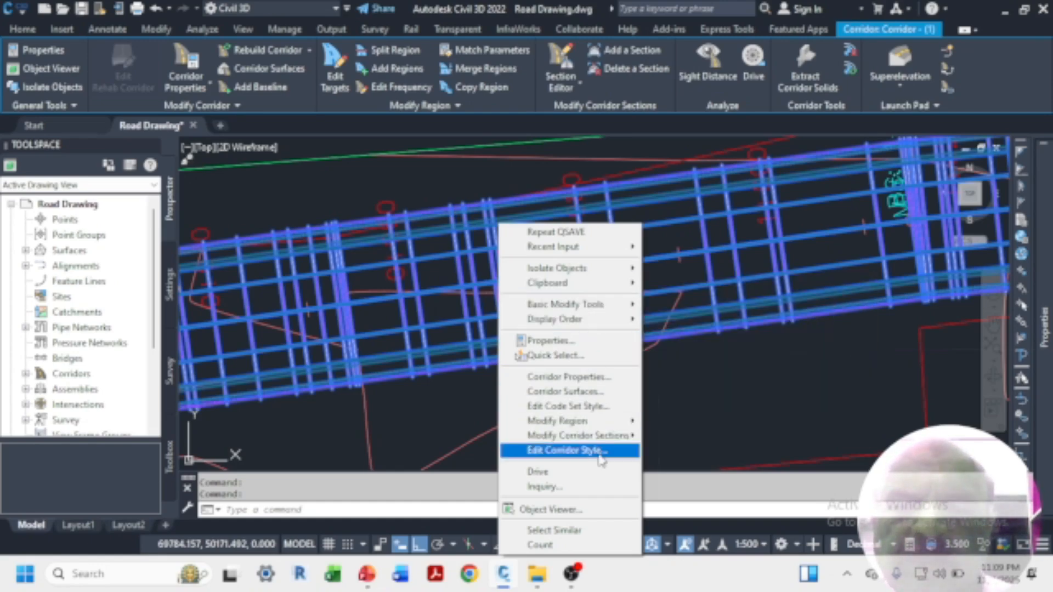
mouse_move(618, 441)
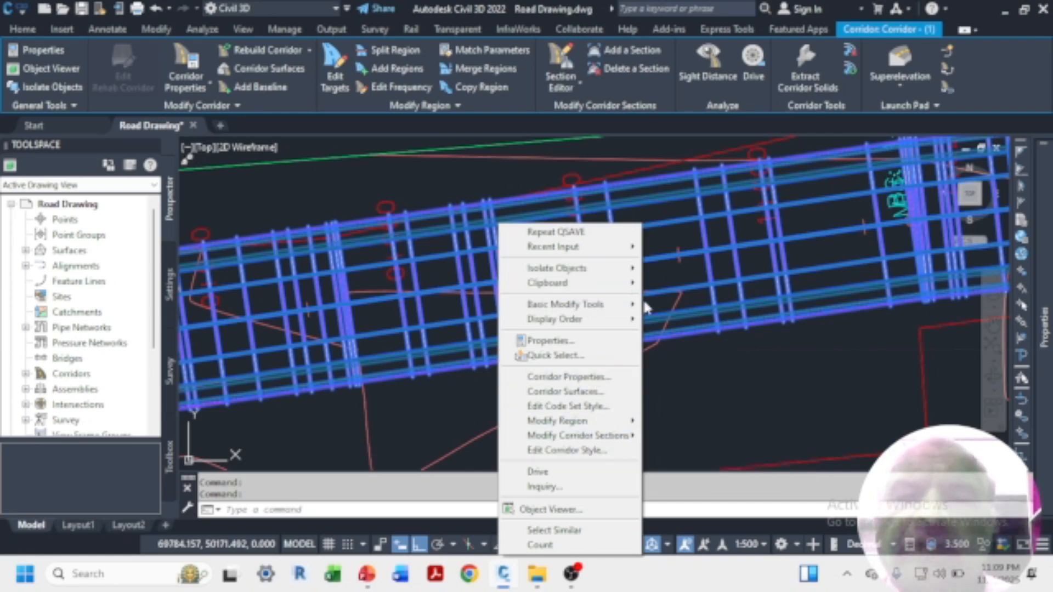
left_click(729, 406)
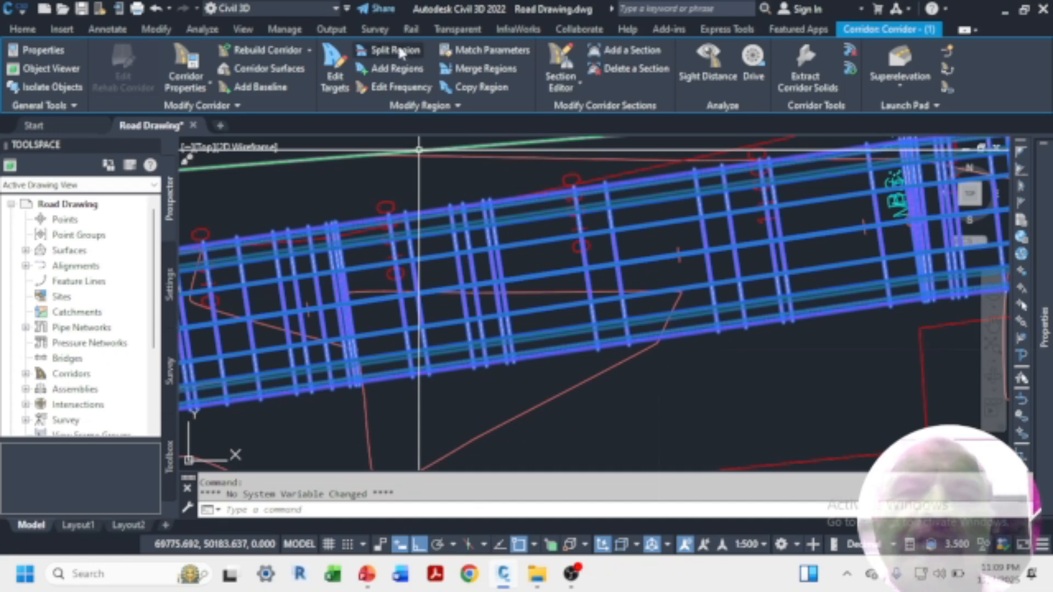
right_click(494, 248)
mouse_move(502, 251)
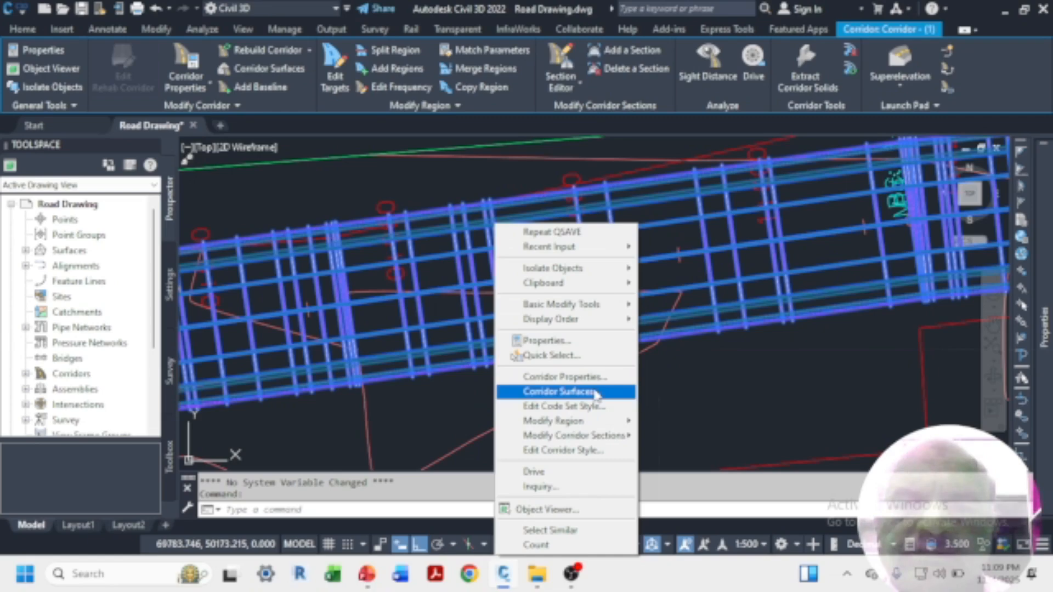
left_click(595, 393)
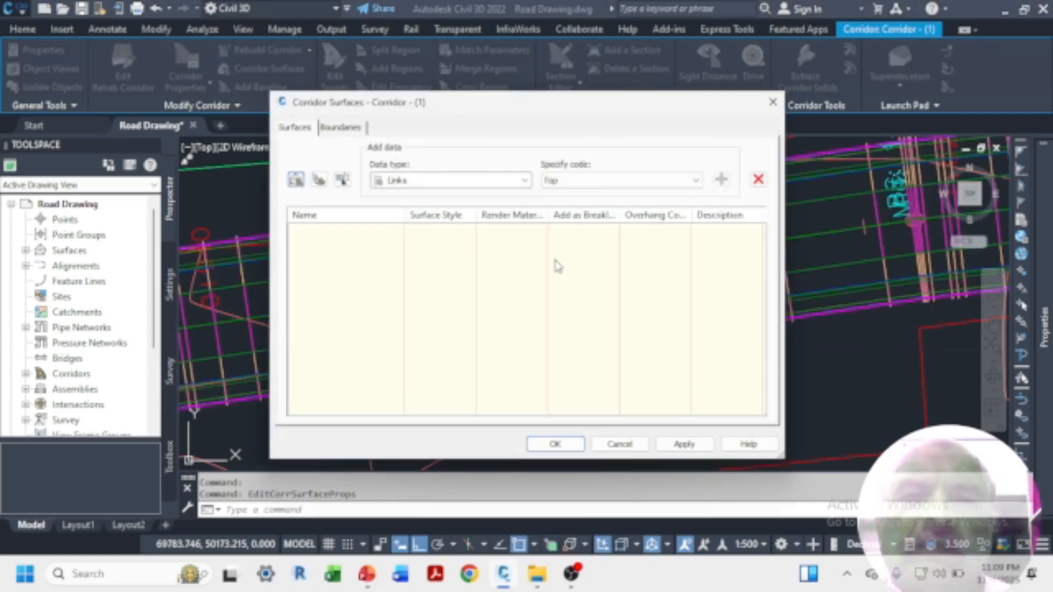
left_click(622, 447)
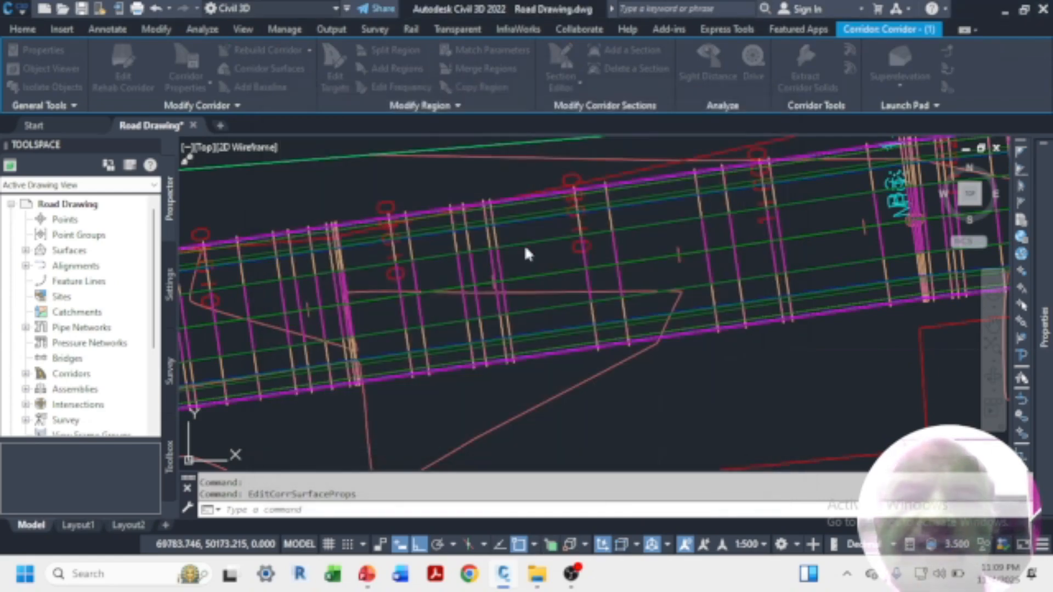
- Split the corridor region RG - Main Road - (1) [Copy] [Copy] on its centreline at the station tick midway along the upper straight
scroll(535, 279, "down", 5)
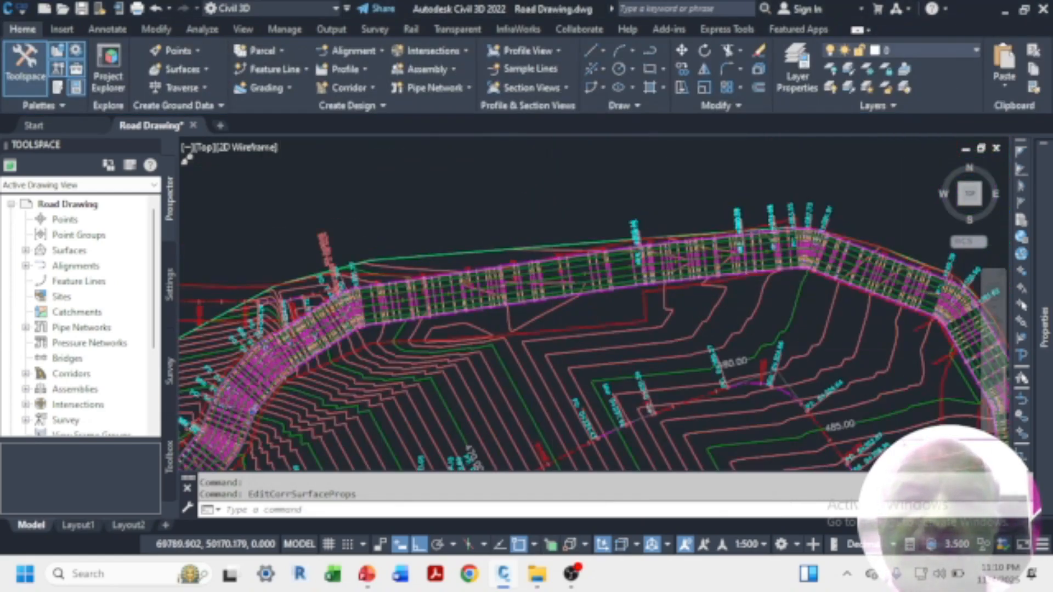
scroll(565, 275, "up", 2)
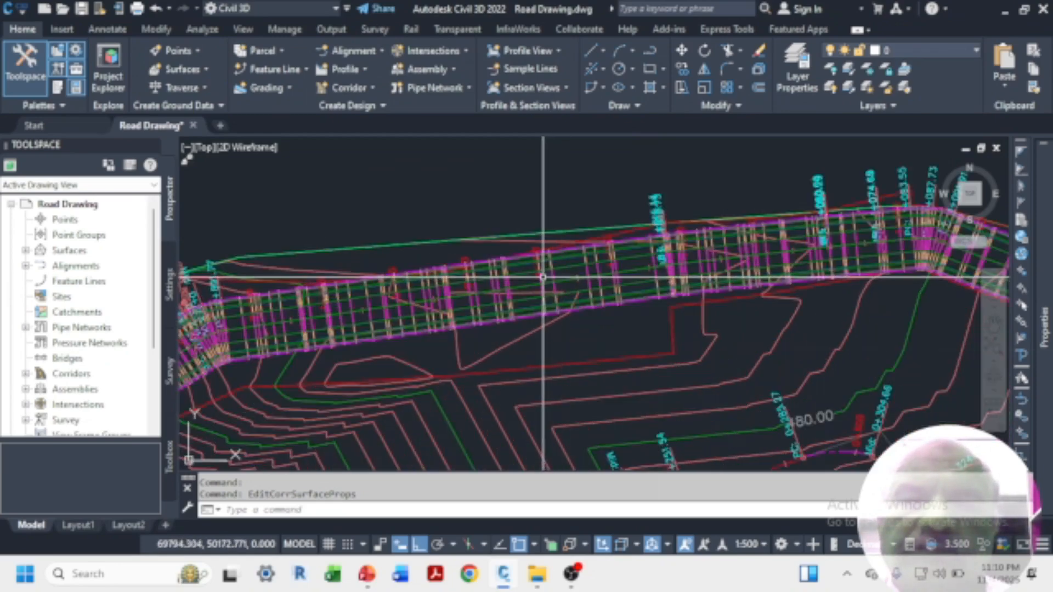
left_click(542, 277)
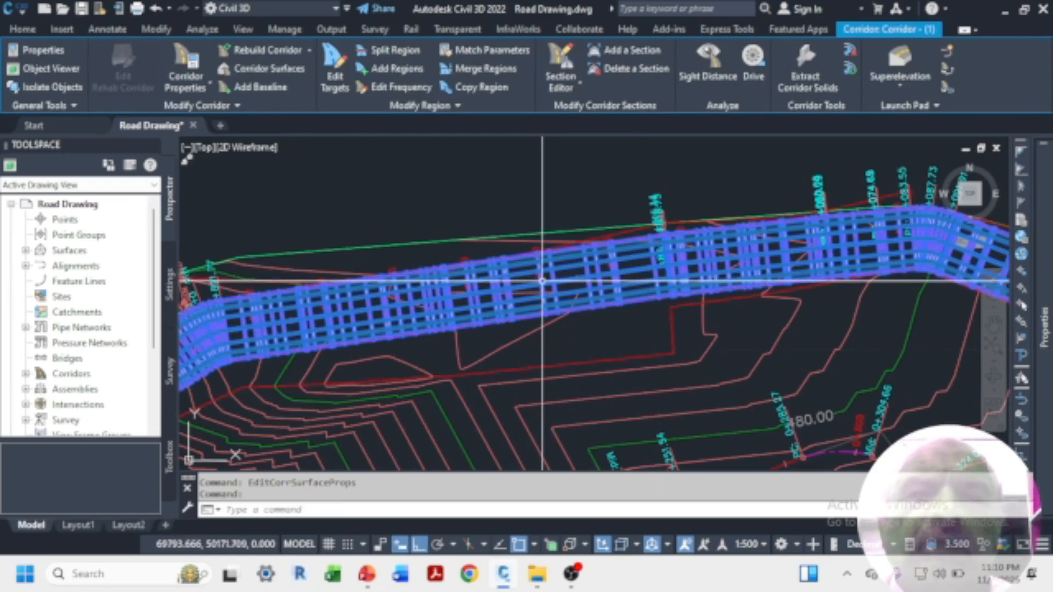
left_click(401, 53)
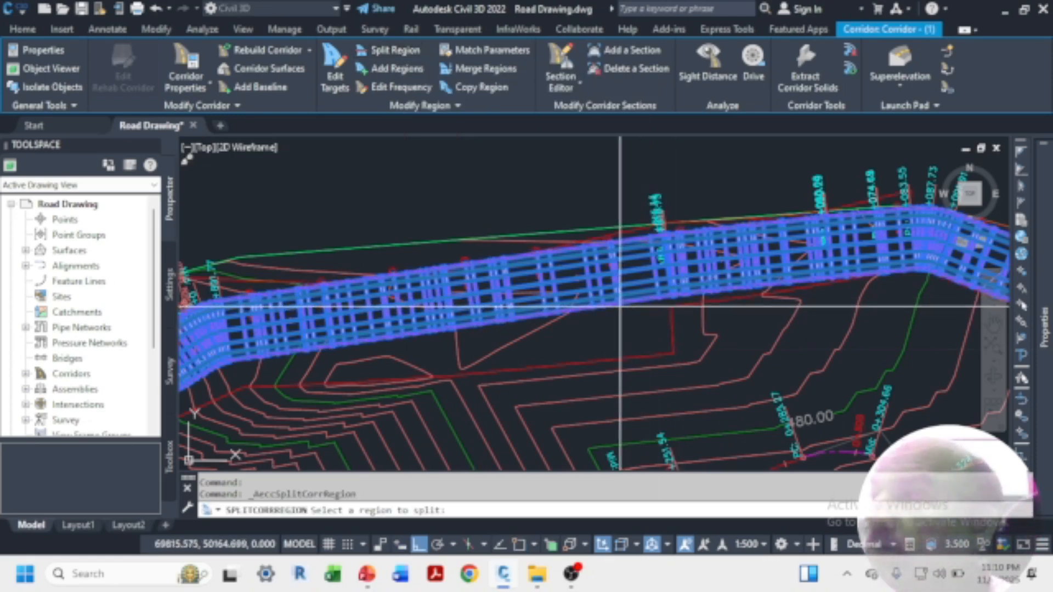
scroll(630, 296, "up", 5)
scroll(586, 290, "up", 4)
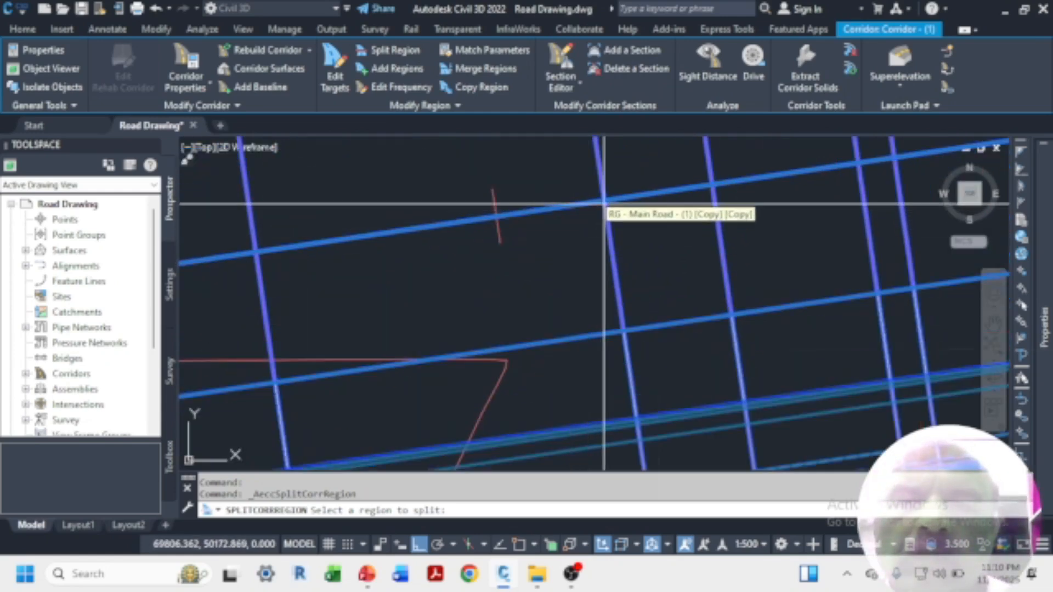
left_click(601, 219)
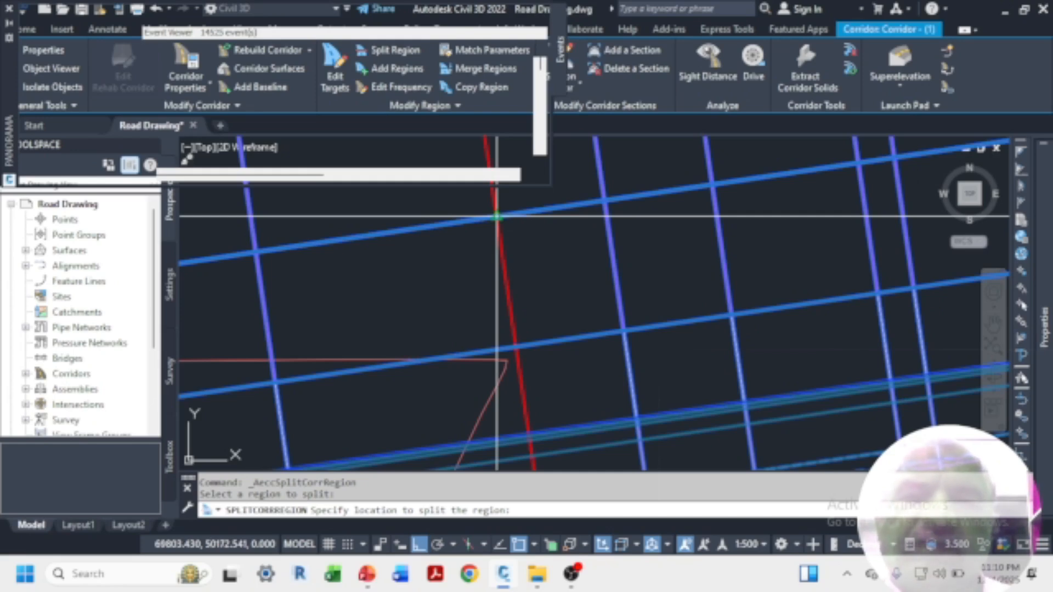
left_click(496, 216)
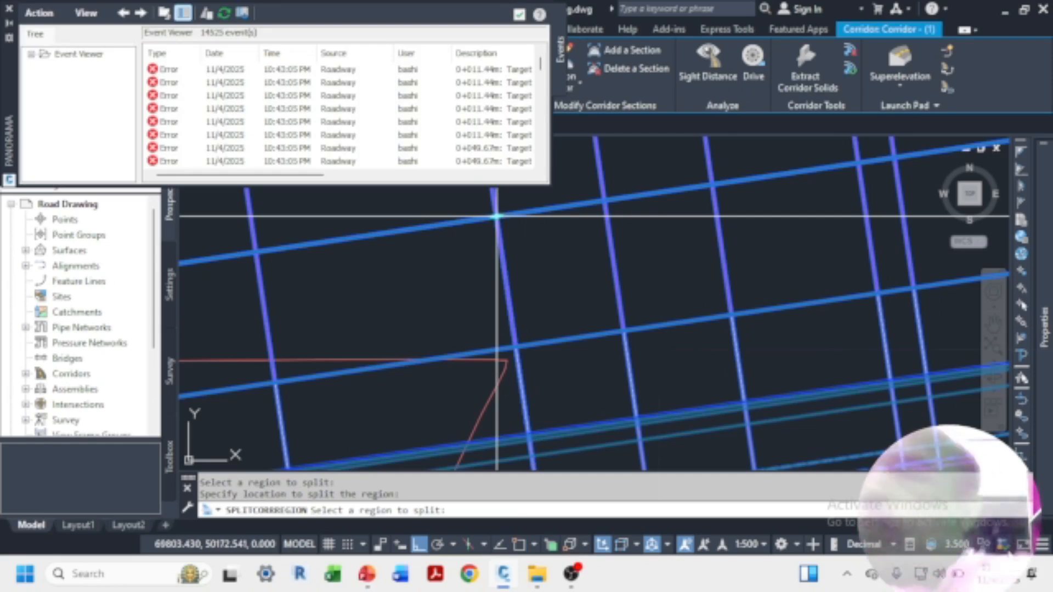
- Split the region RG - Main Road - (1) [Copy] [Copy] [Copy] on the centreline just before the curve labelled +201.04, and end the splitting
scroll(468, 324, "down", 5)
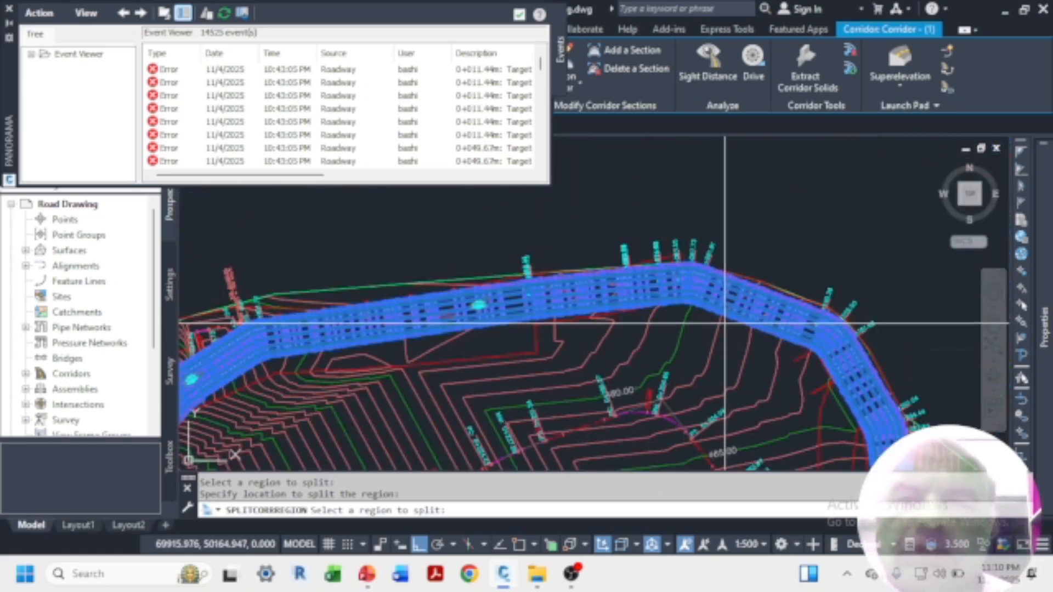
scroll(932, 409, "up", 6)
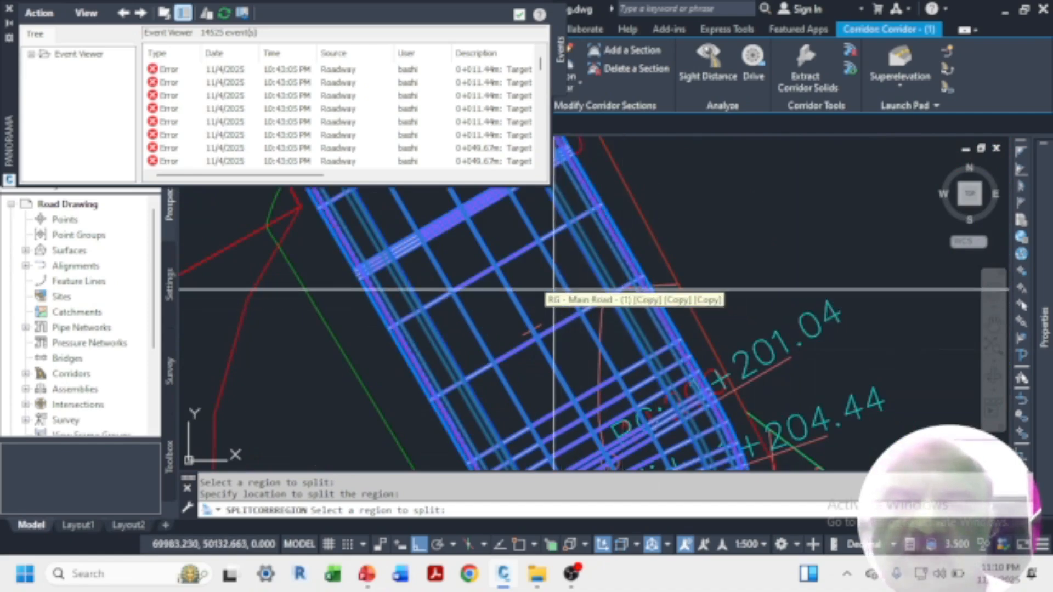
left_click(570, 298)
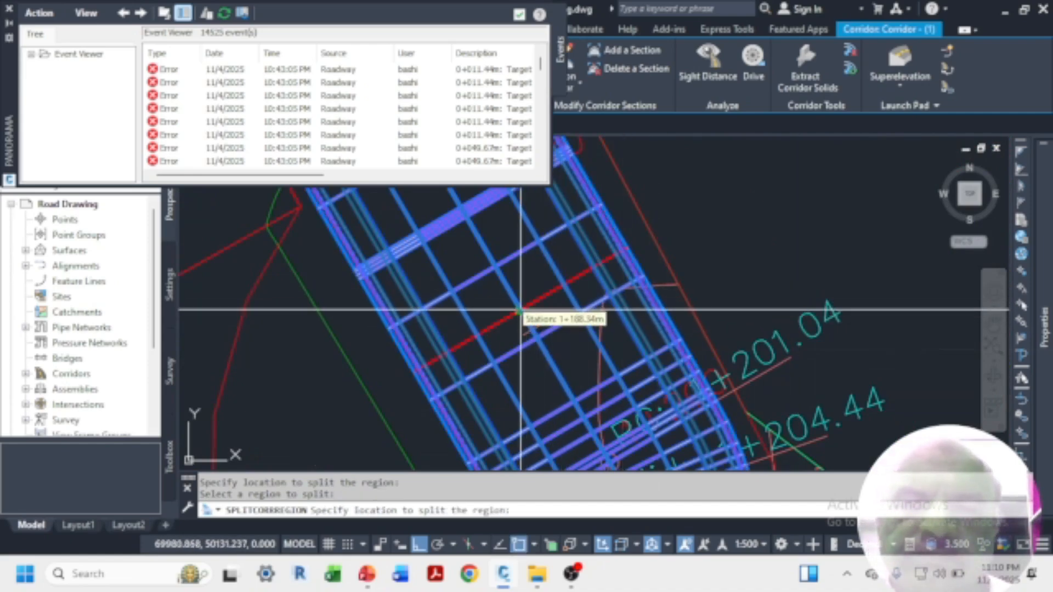
scroll(520, 310, "up", 6)
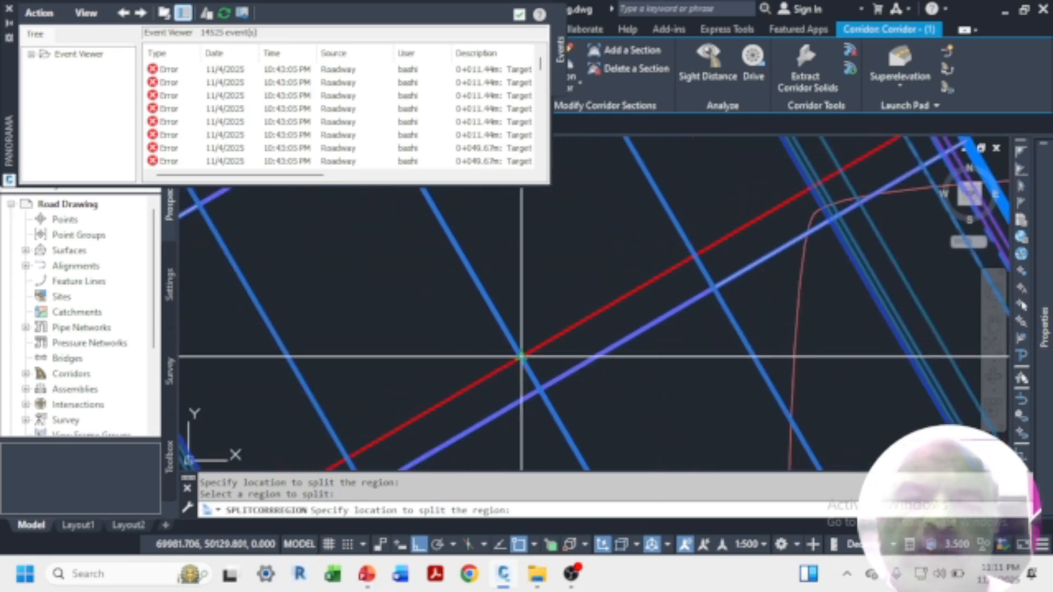
left_click(521, 356)
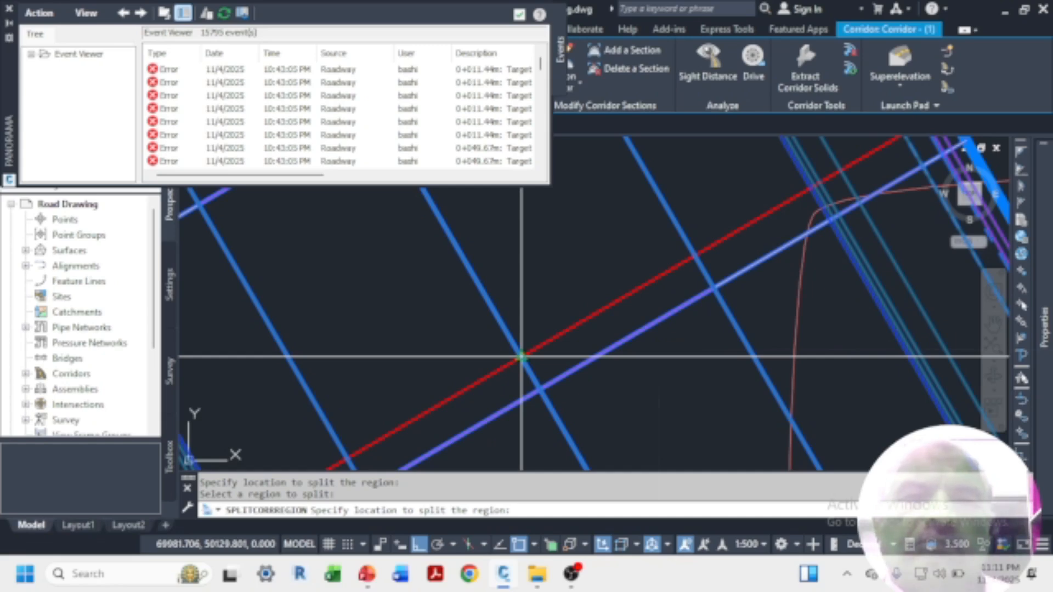
left_click(521, 356)
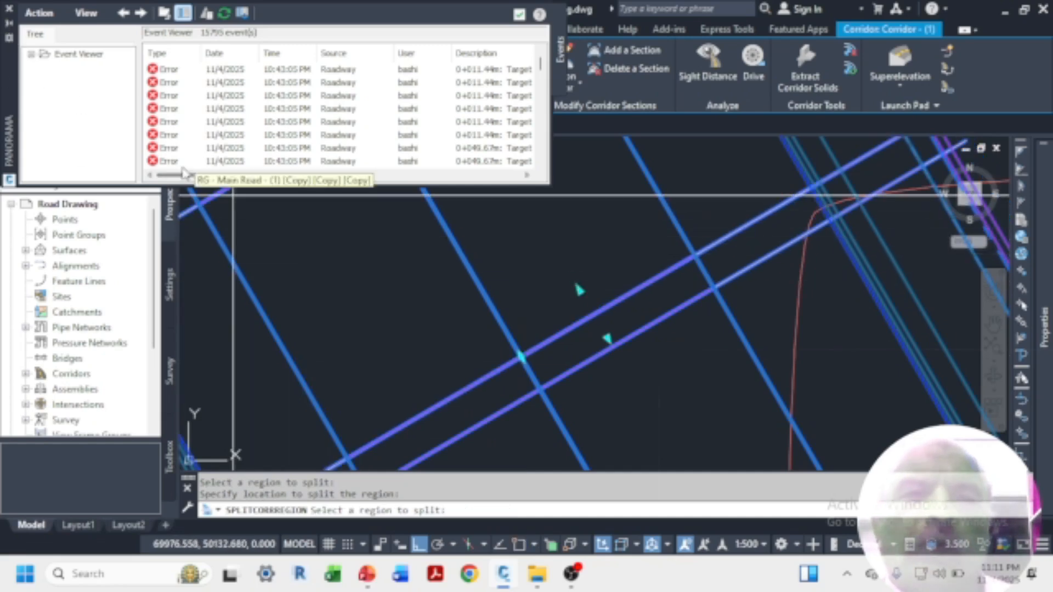
left_click(9, 11)
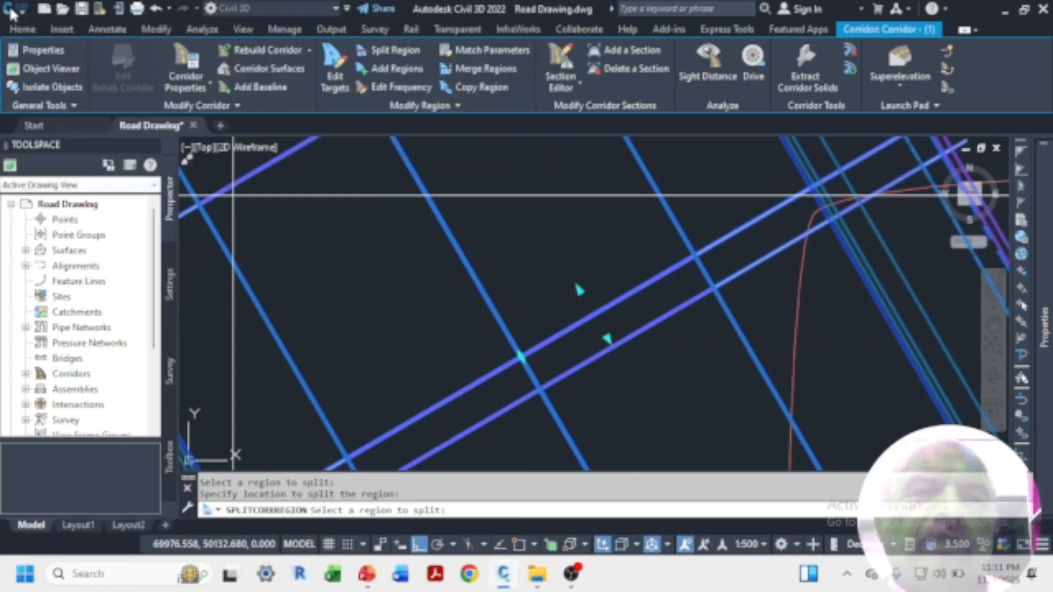
scroll(619, 345, "down", 5)
scroll(581, 296, "down", 8)
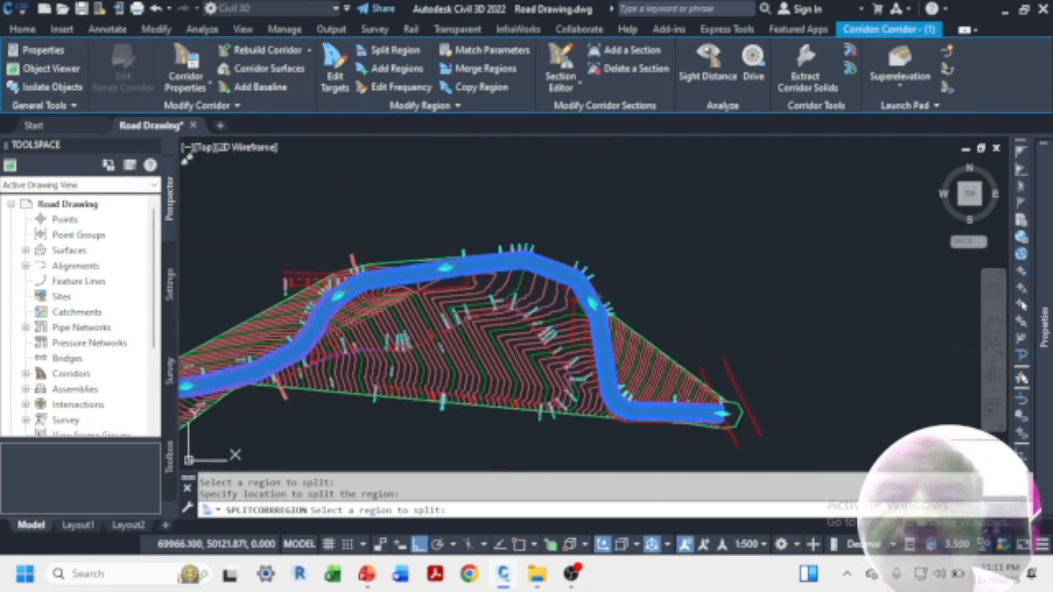
key("Escape")
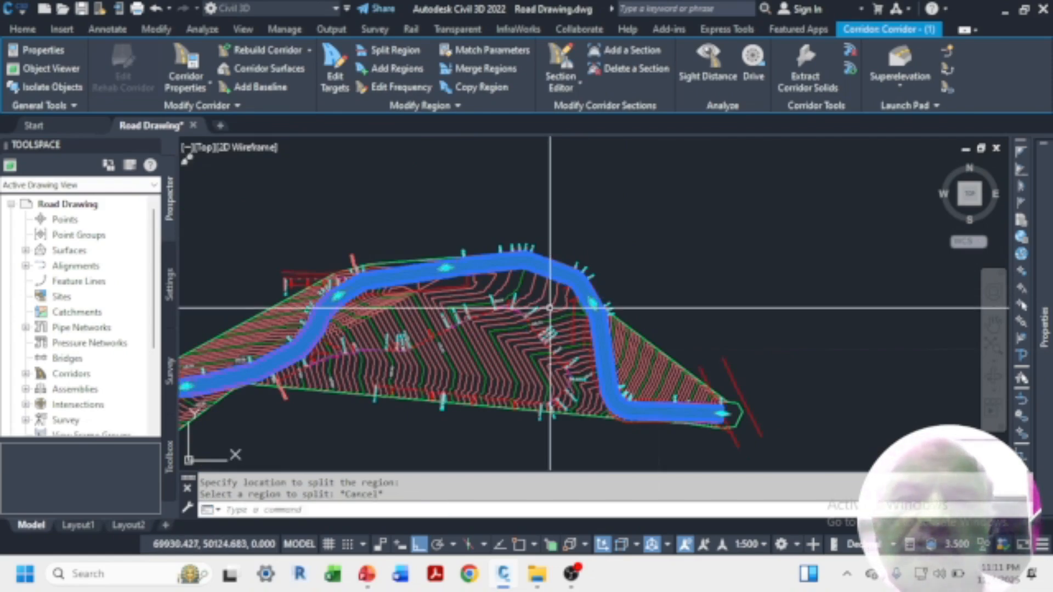
key("Escape")
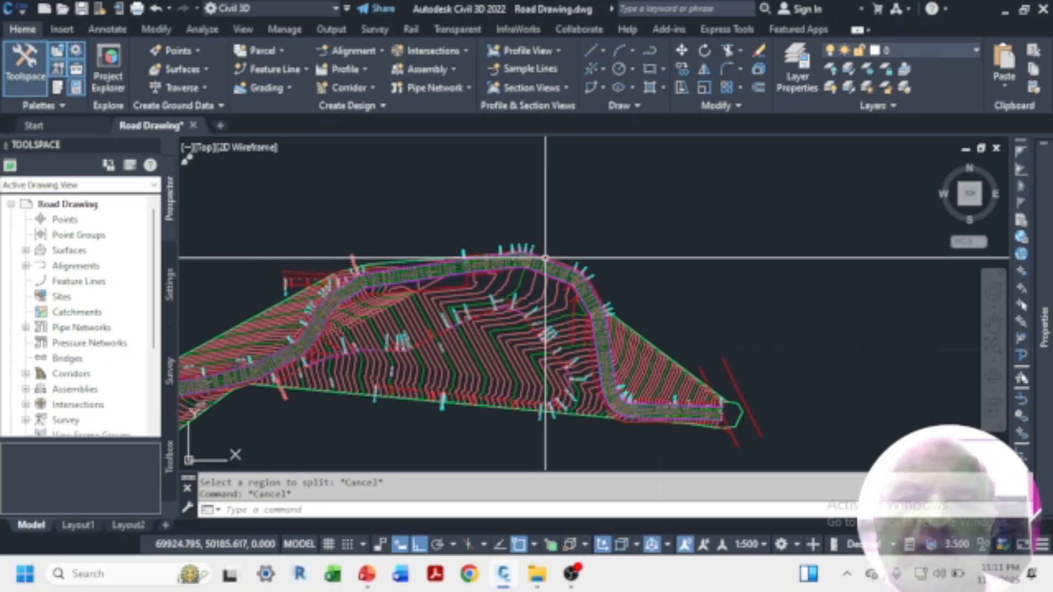
- In the corridor properties of Corridor - (1), change the assembly of the baseline's fourth region to Mid Road
scroll(548, 255, "up", 5)
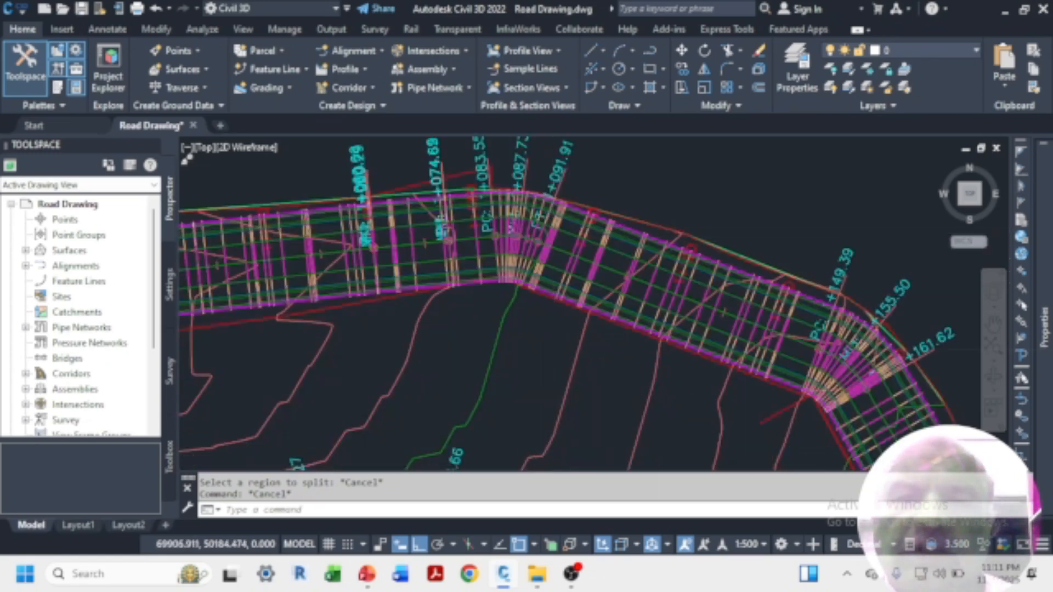
scroll(545, 236, "up", 3)
left_click(546, 236)
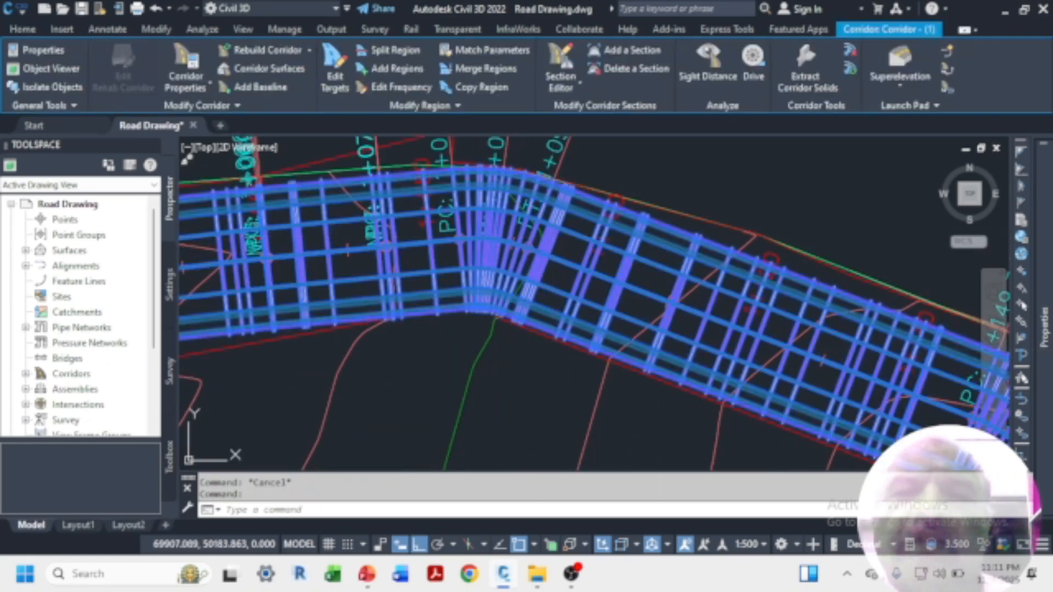
right_click(550, 224)
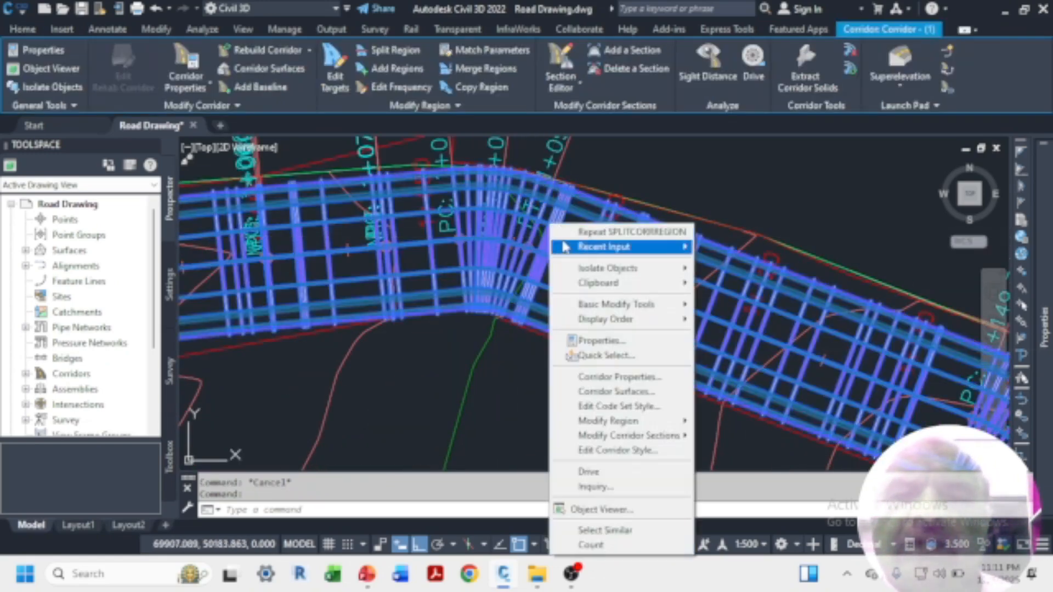
left_click(627, 378)
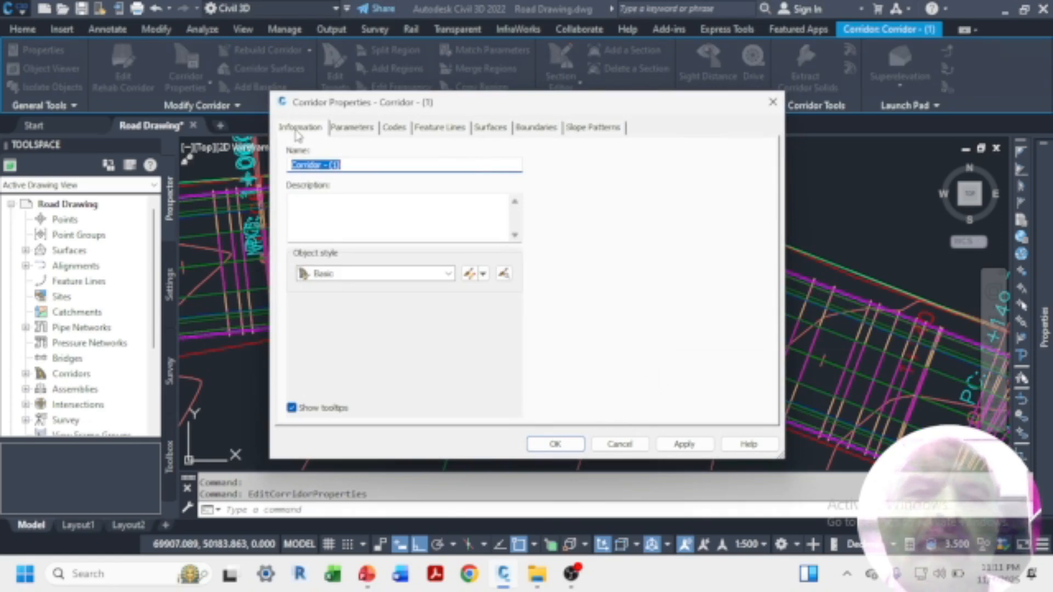
left_click(345, 131)
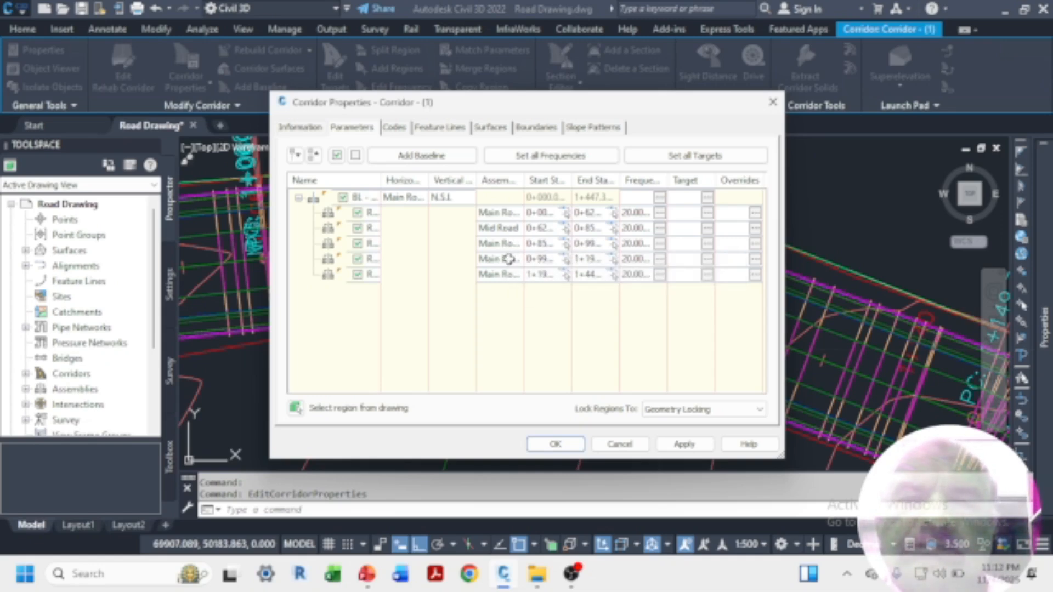
left_click(508, 259)
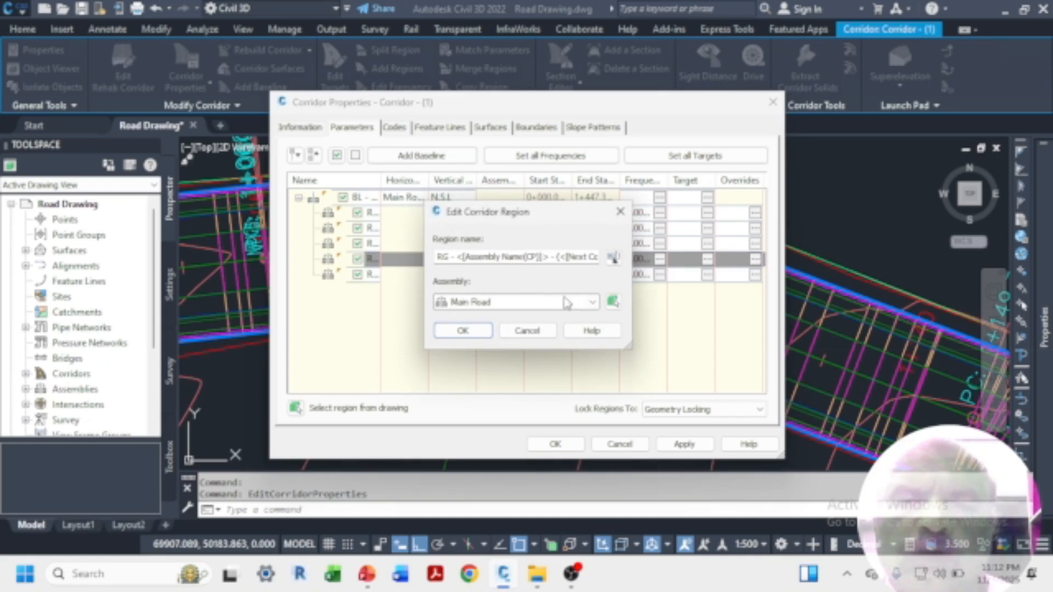
left_click(591, 302)
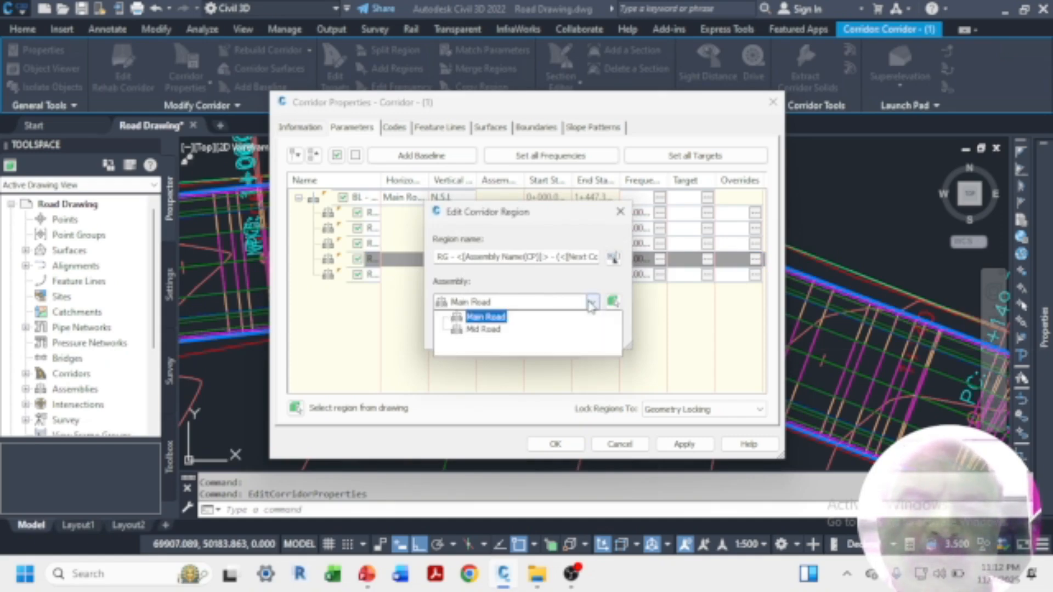
left_click(484, 330)
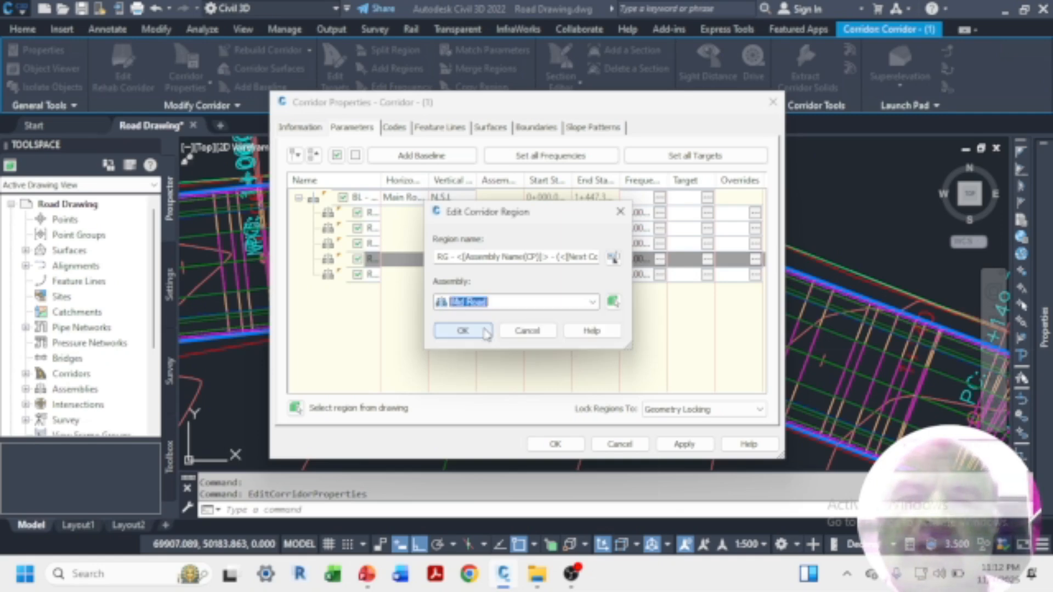
left_click(463, 331)
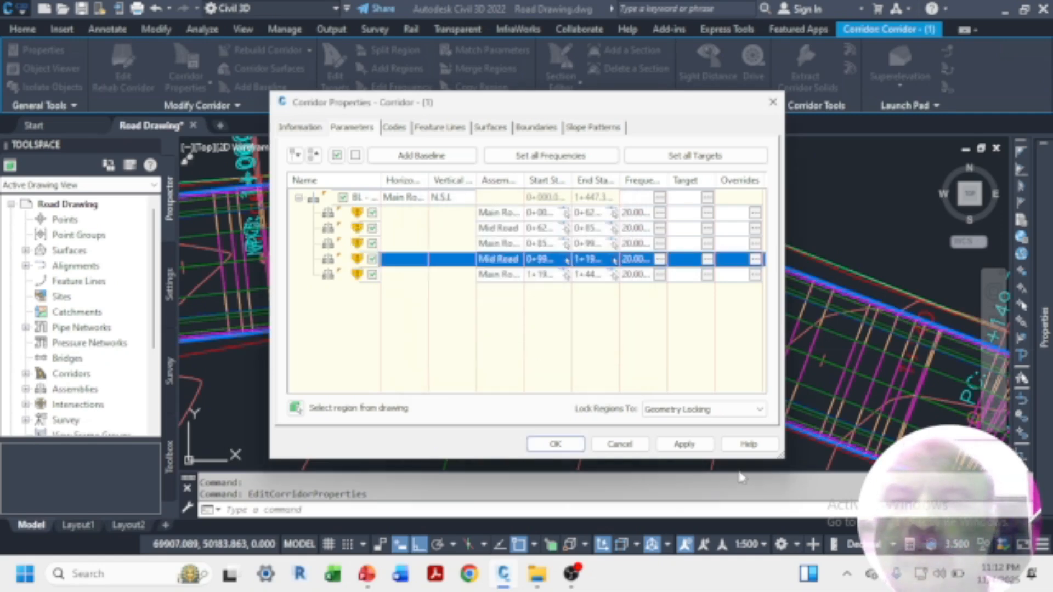
- Apply the changed corridor properties, rebuild the corridor, and close the event list and the corridor selection
left_click(679, 444)
left_click(564, 445)
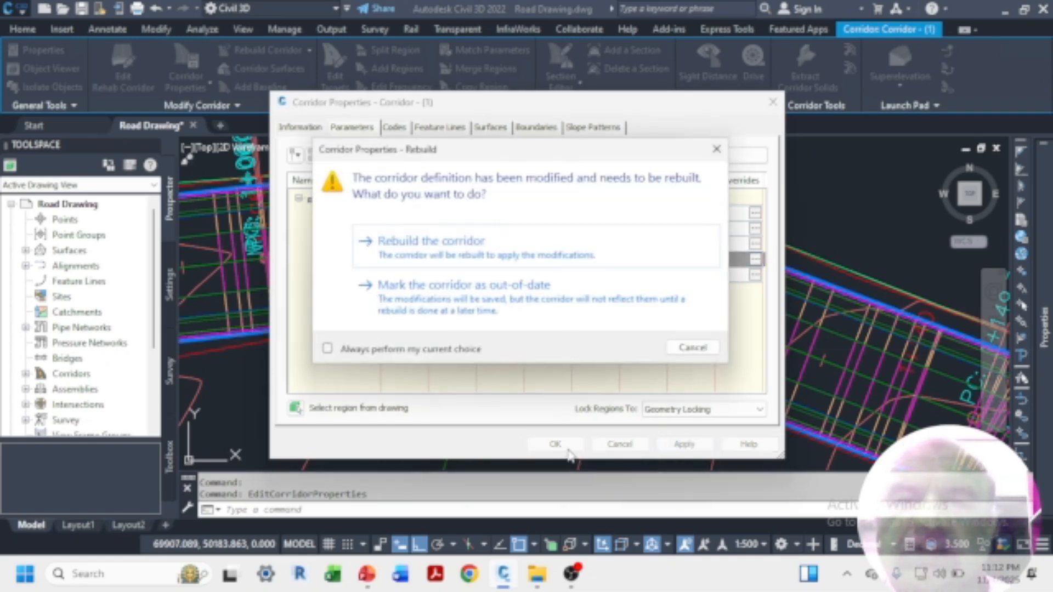
left_click(438, 243)
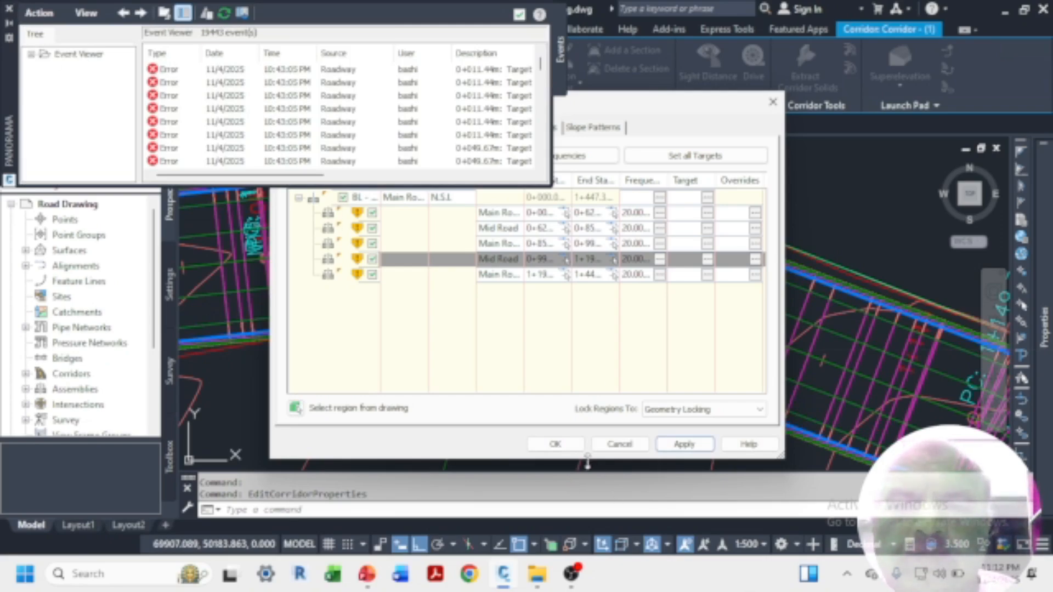
left_click(555, 444)
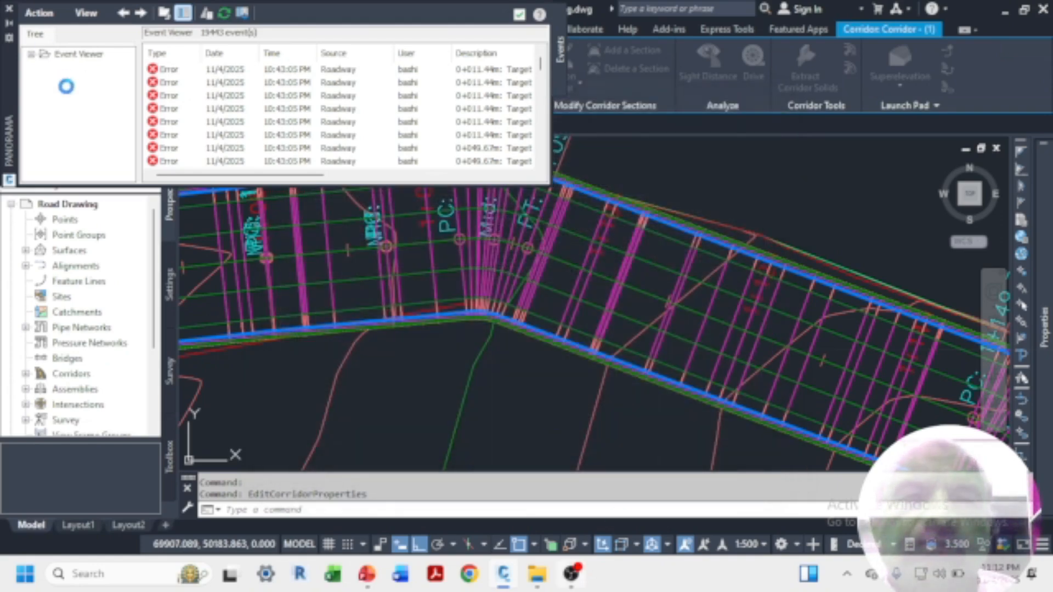
left_click(10, 8)
key("Escape")
- Examine the rebuilt corridor along the Mid Road region, checking the cross-section transitions at both of its ends
scroll(458, 285, "down", 5)
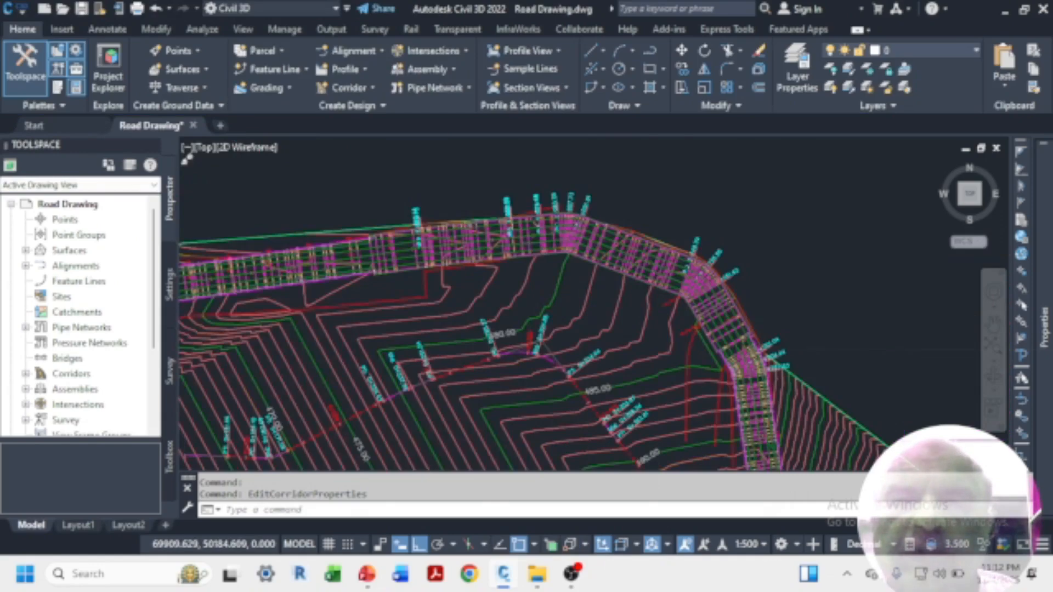
scroll(496, 231, "up", 2)
scroll(496, 230, "up", 10)
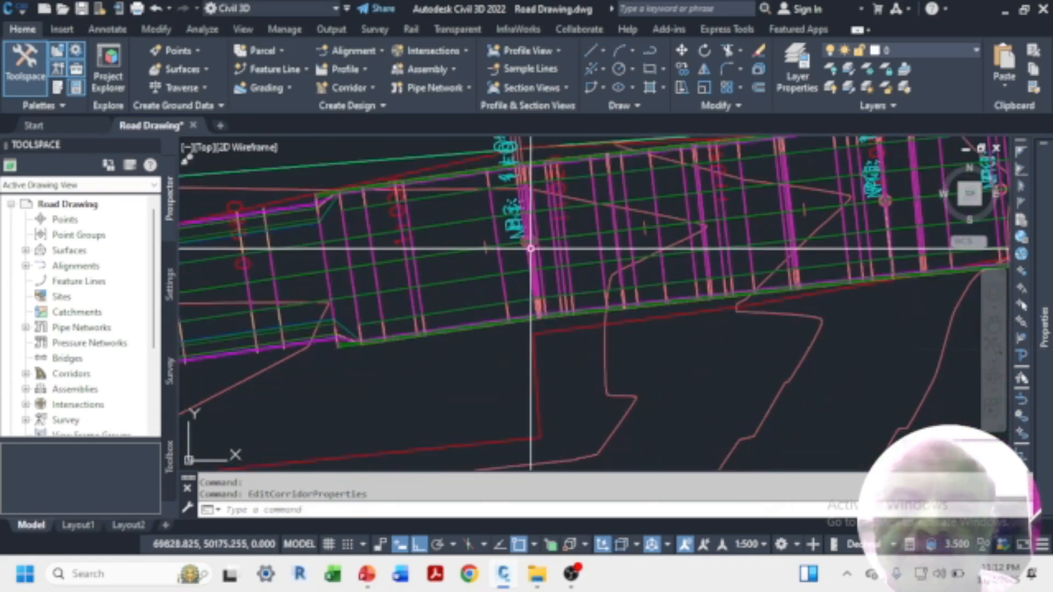
scroll(337, 211, "down", 10)
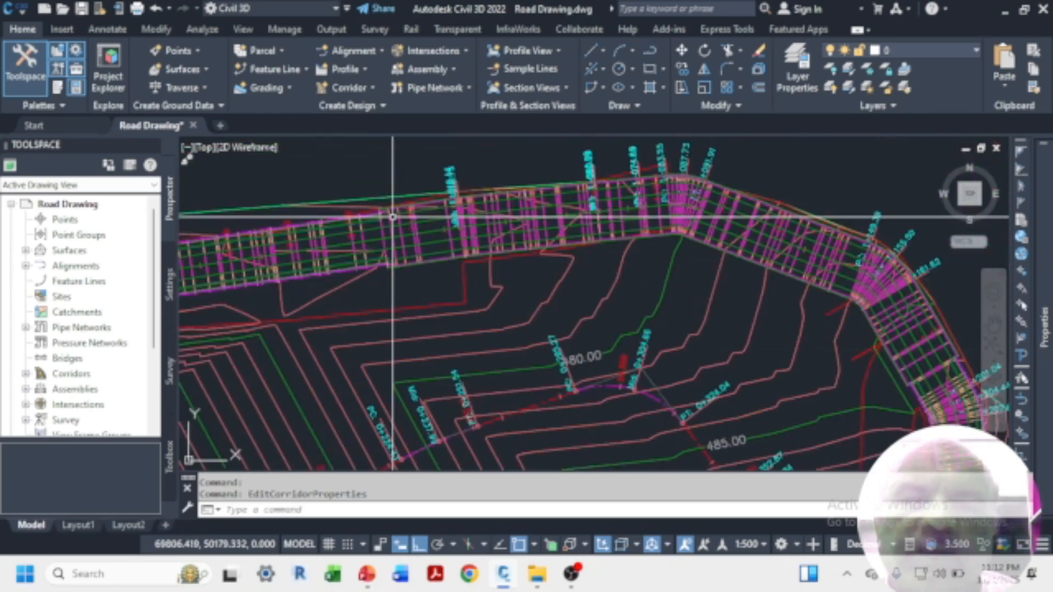
scroll(715, 260, "up", 5)
scroll(715, 260, "down", 7)
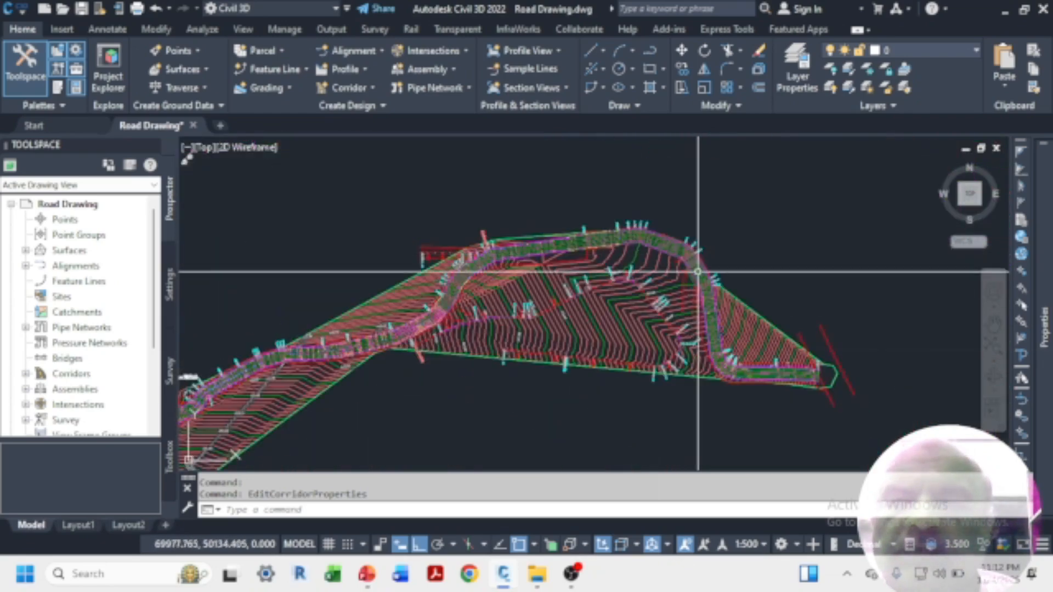
scroll(699, 282, "up", 6)
scroll(689, 300, "up", 4)
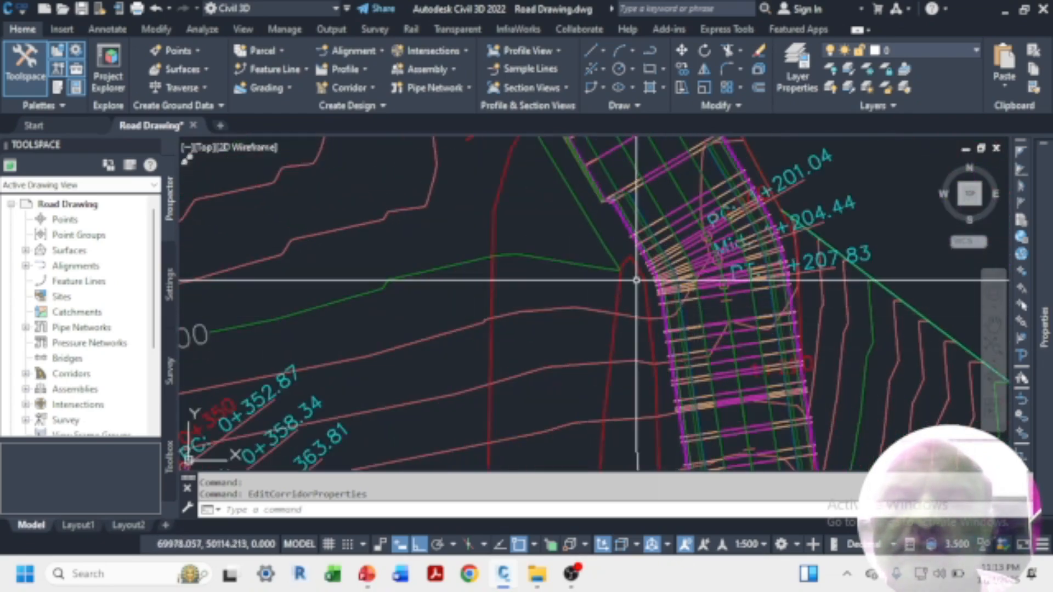
scroll(630, 200, "up", 4)
scroll(623, 275, "down", 8)
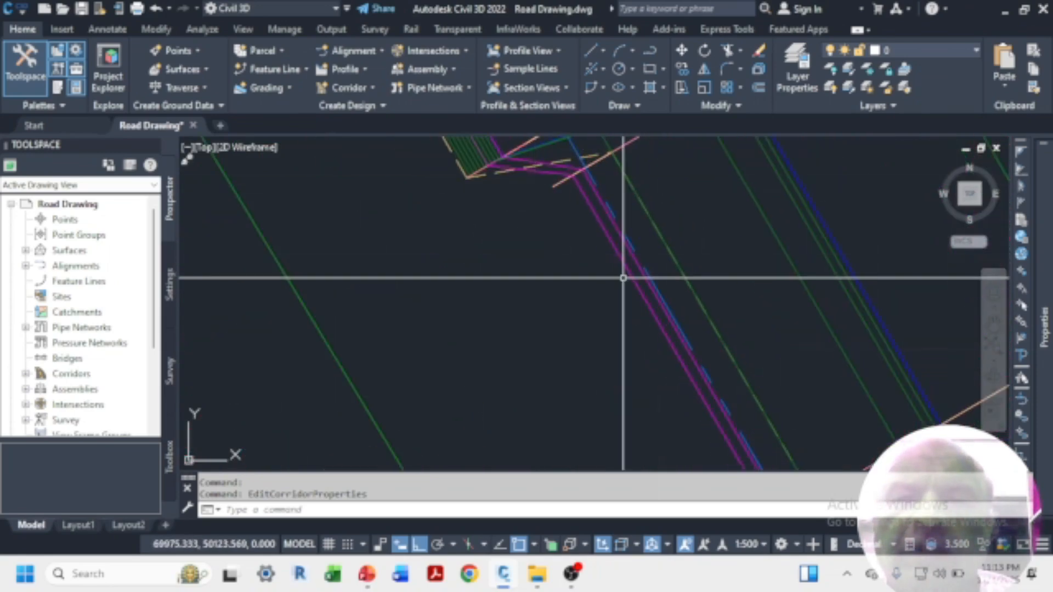
scroll(656, 296, "down", 5)
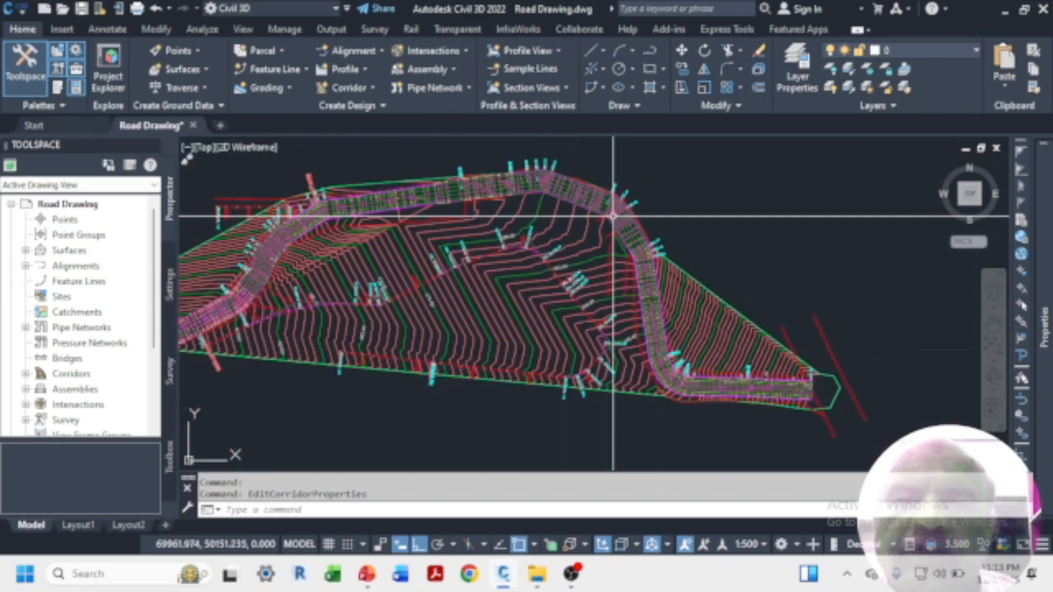
left_click(589, 204)
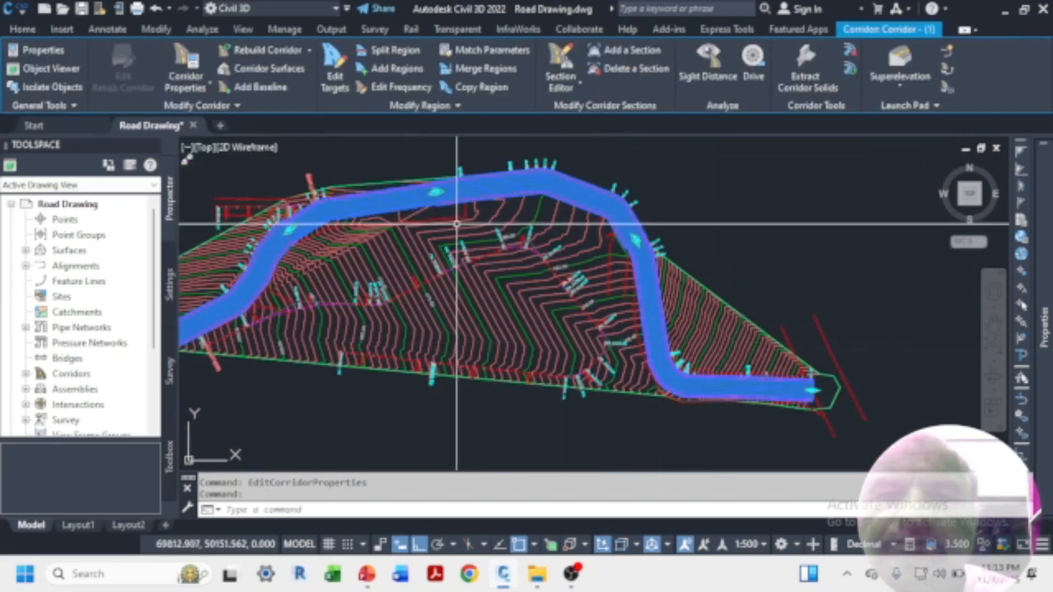
key("Escape")
- Compare the two assemblies placed beside the road plan, inspecting their lanes, shoulders, kerbs and side slopes
scroll(492, 264, "down", 8)
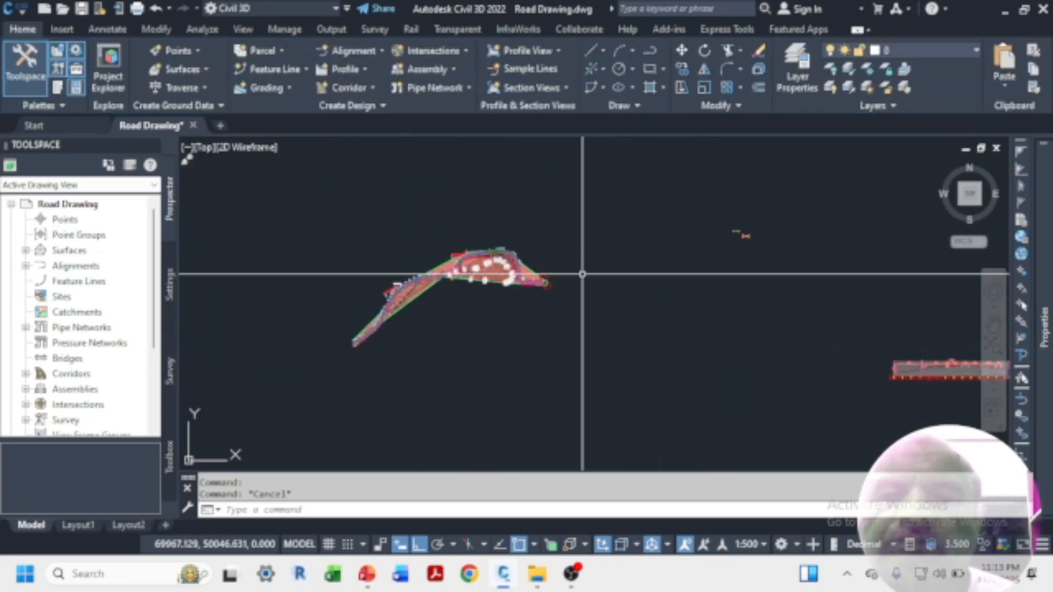
scroll(709, 240, "up", 4)
scroll(655, 230, "up", 8)
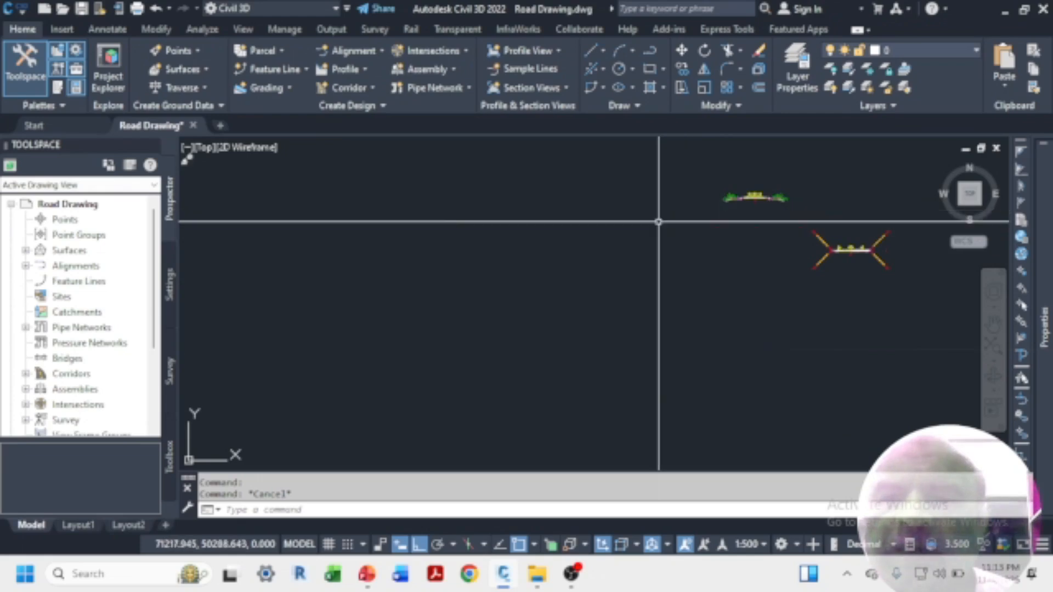
scroll(632, 213, "down", 5)
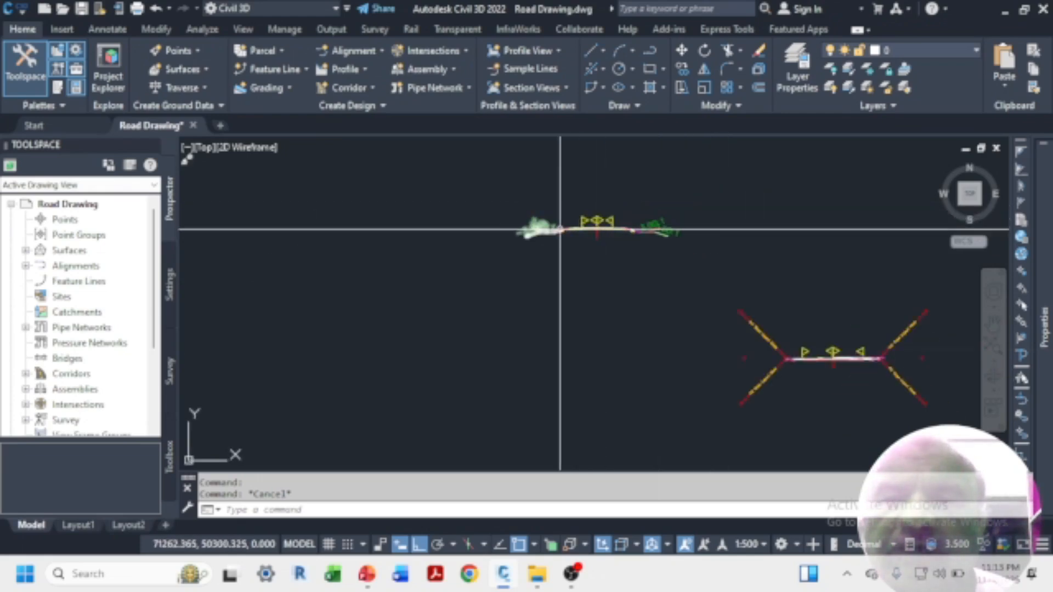
scroll(790, 365, "up", 5)
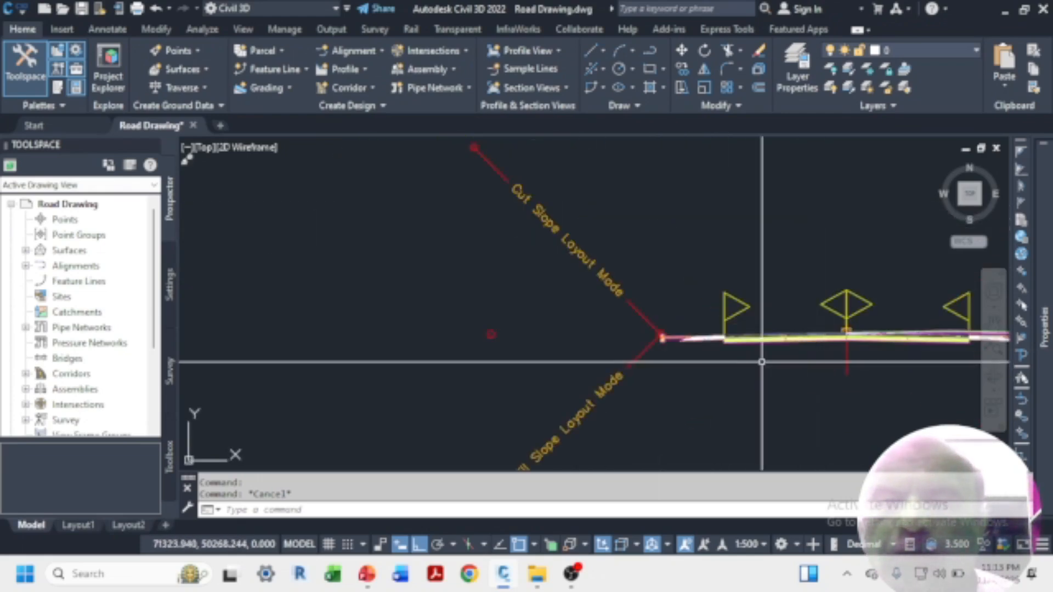
scroll(795, 367, "down", 5)
scroll(676, 341, "up", 5)
scroll(676, 341, "down", 4)
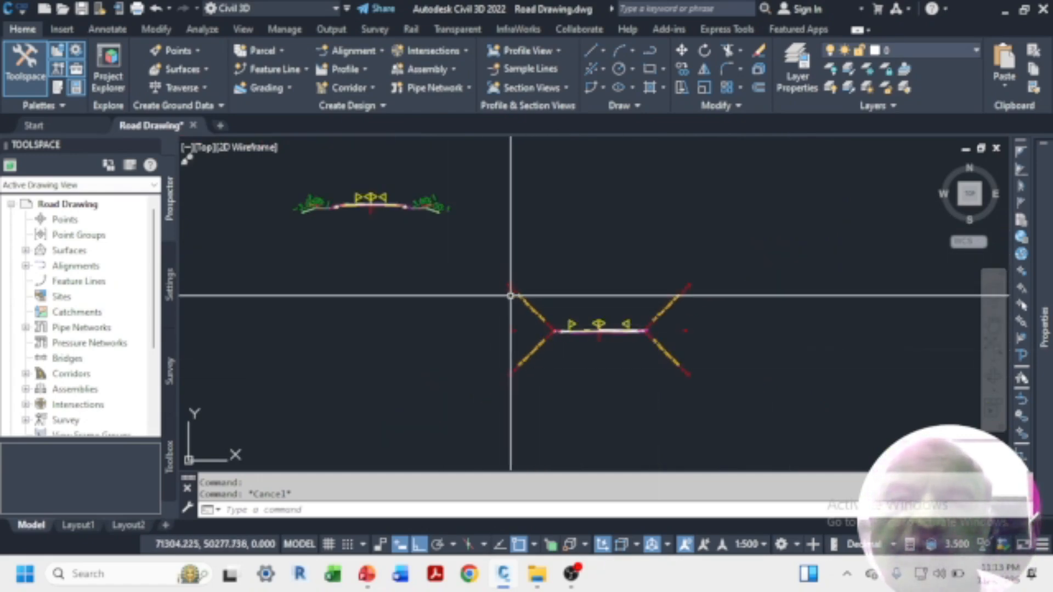
scroll(514, 352, "up", 3)
scroll(615, 367, "up", 6)
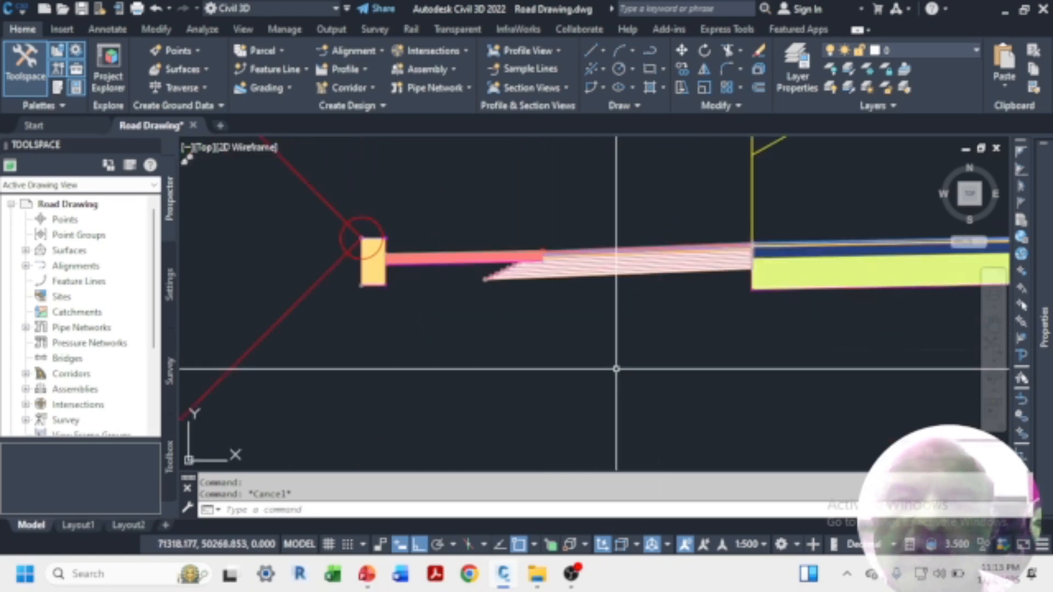
scroll(604, 282, "down", 8)
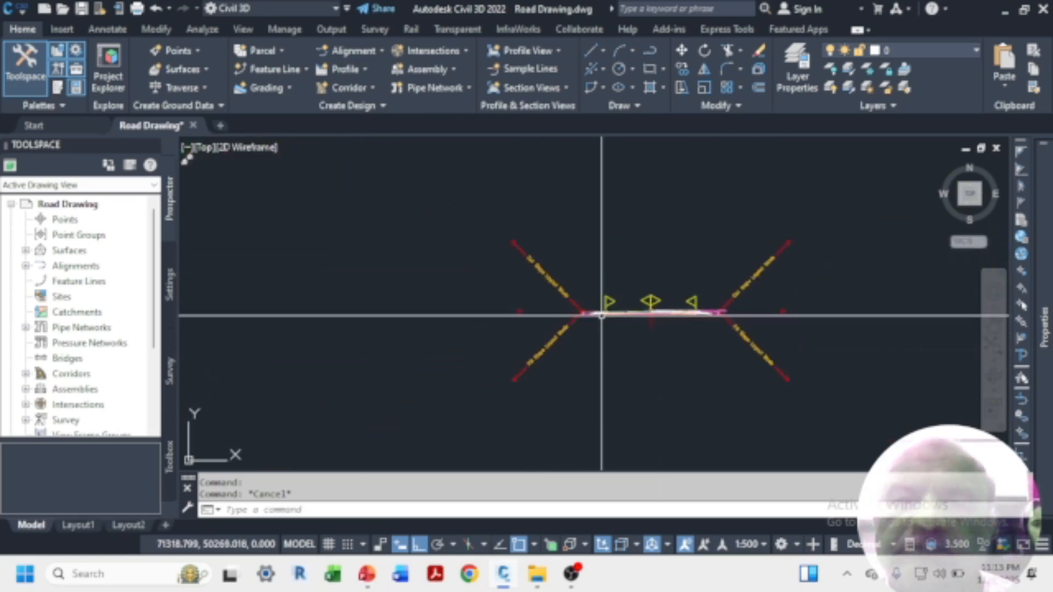
scroll(690, 309, "up", 3)
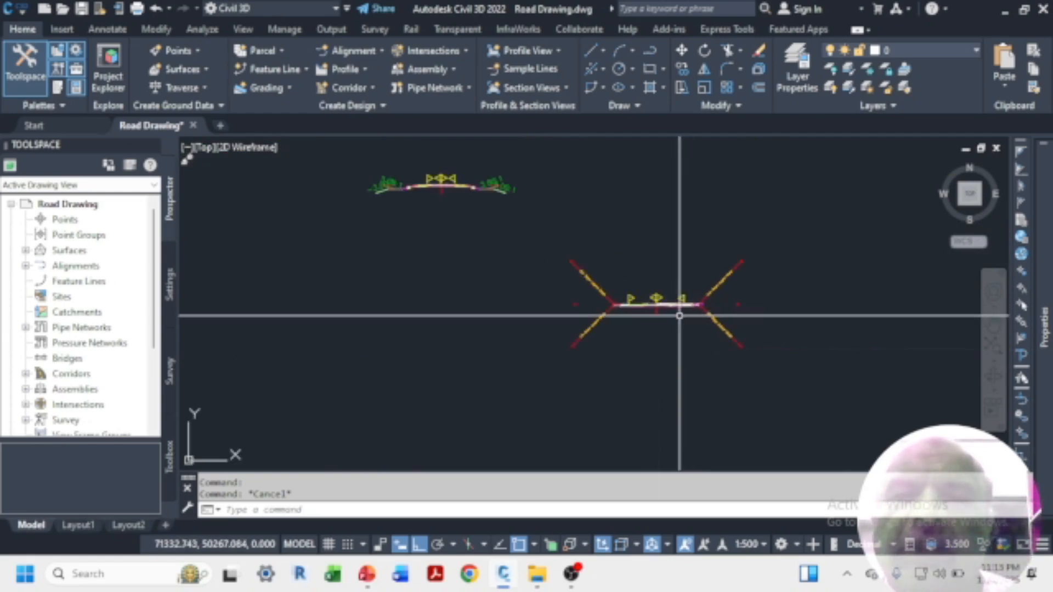
scroll(451, 188, "up", 1)
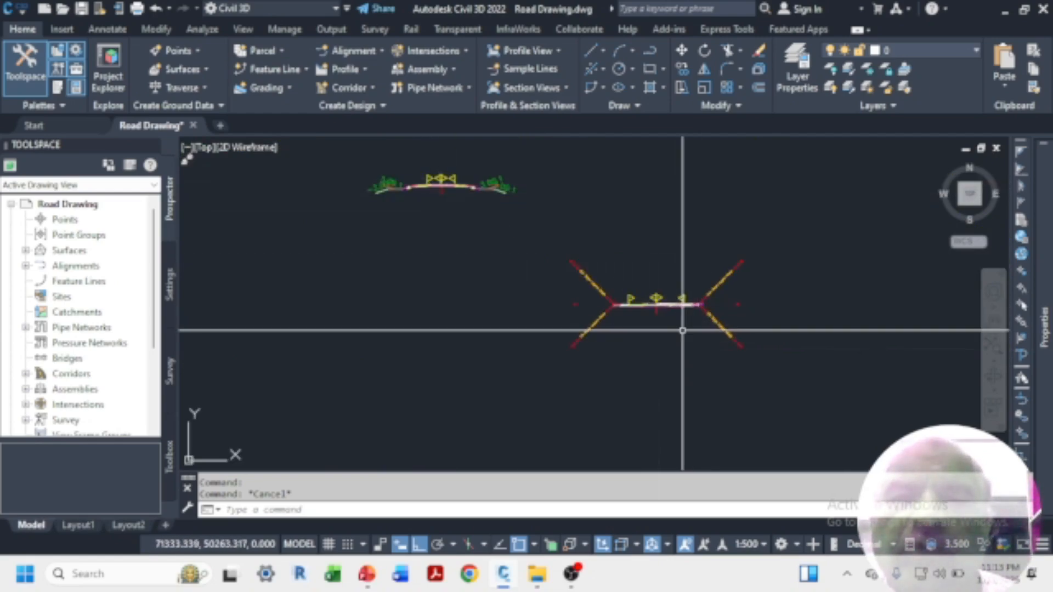
scroll(676, 318, "up", 4)
scroll(674, 317, "down", 5)
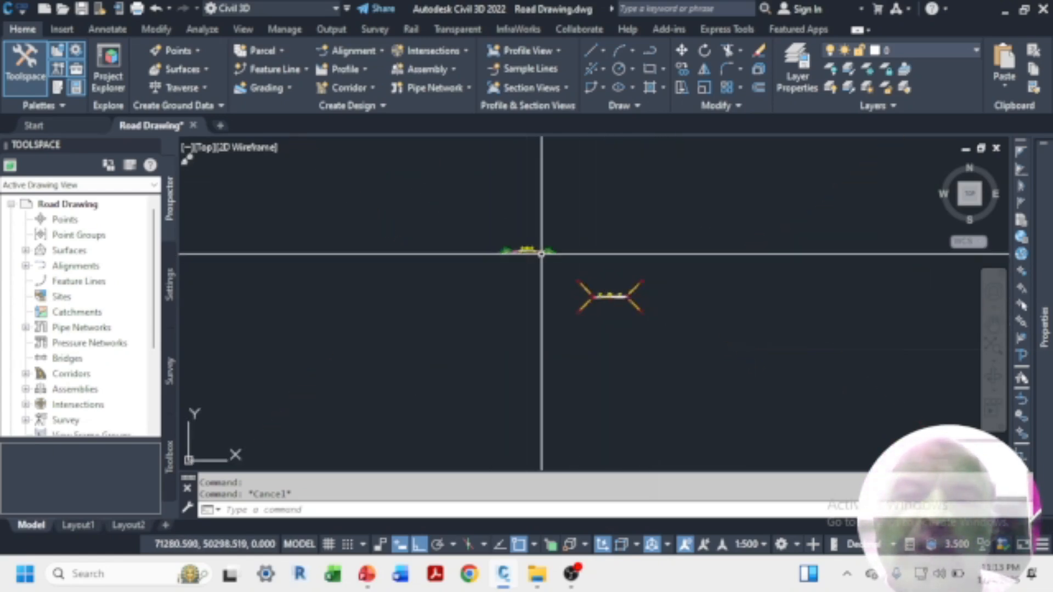
scroll(601, 303, "up", 4)
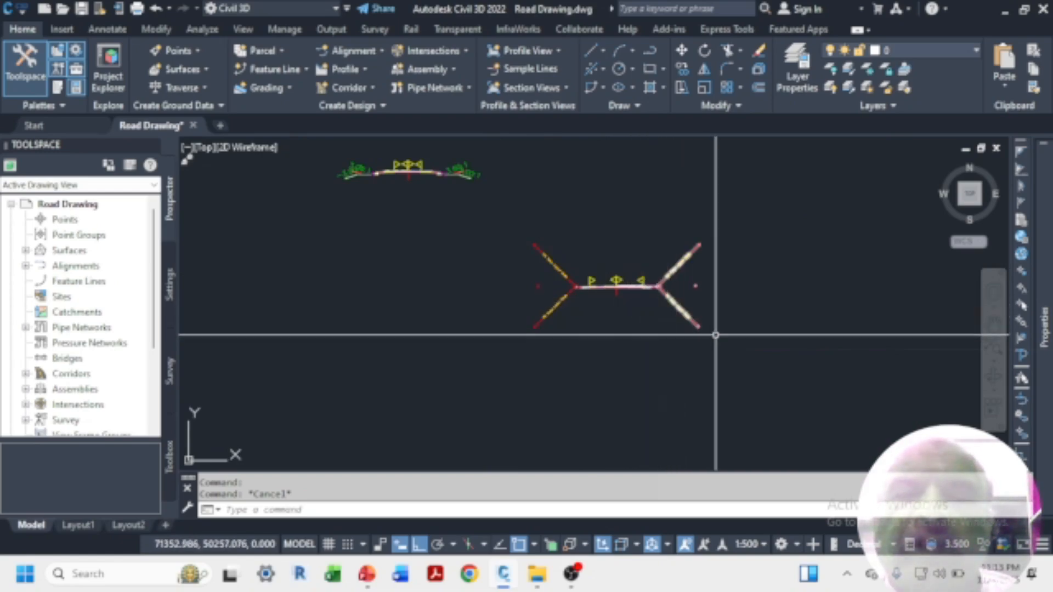
scroll(677, 264, "down", 6)
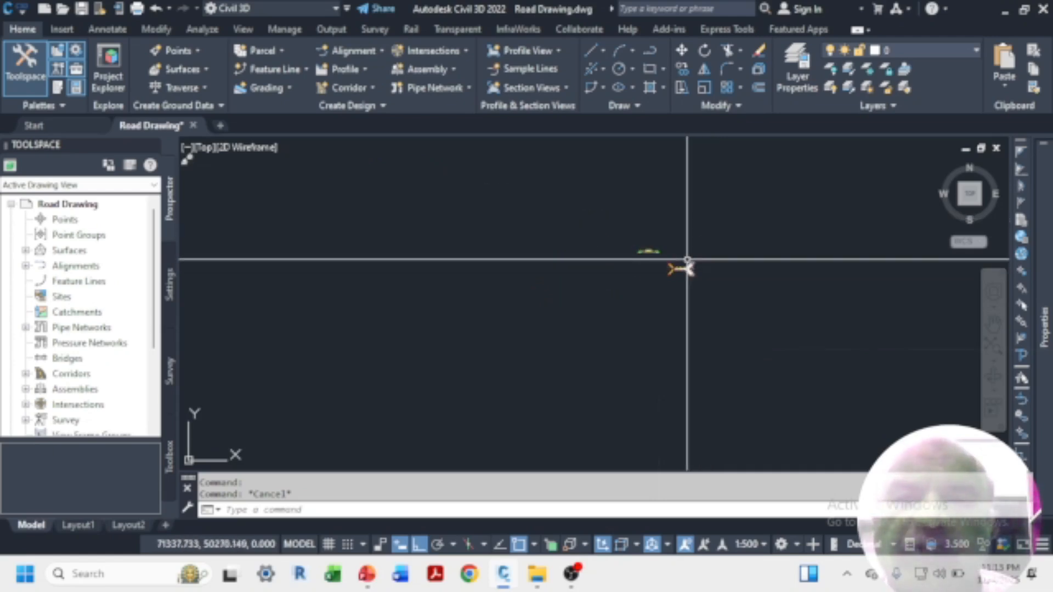
- Select the main road corridor near the Mid Road region and open it in the Corridor Section Editor
scroll(557, 312, "down", 4)
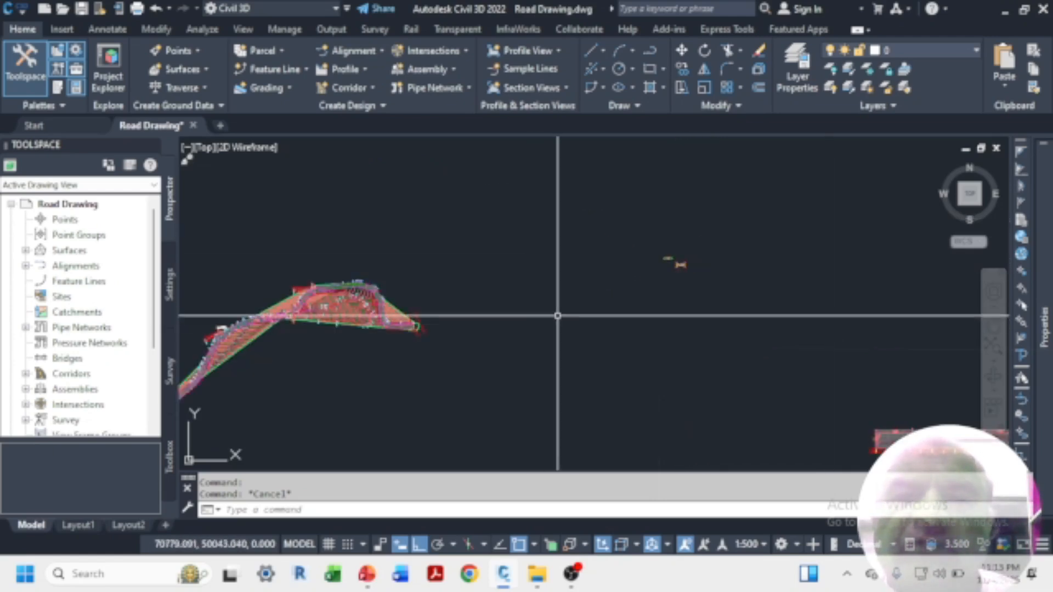
scroll(456, 303, "up", 8)
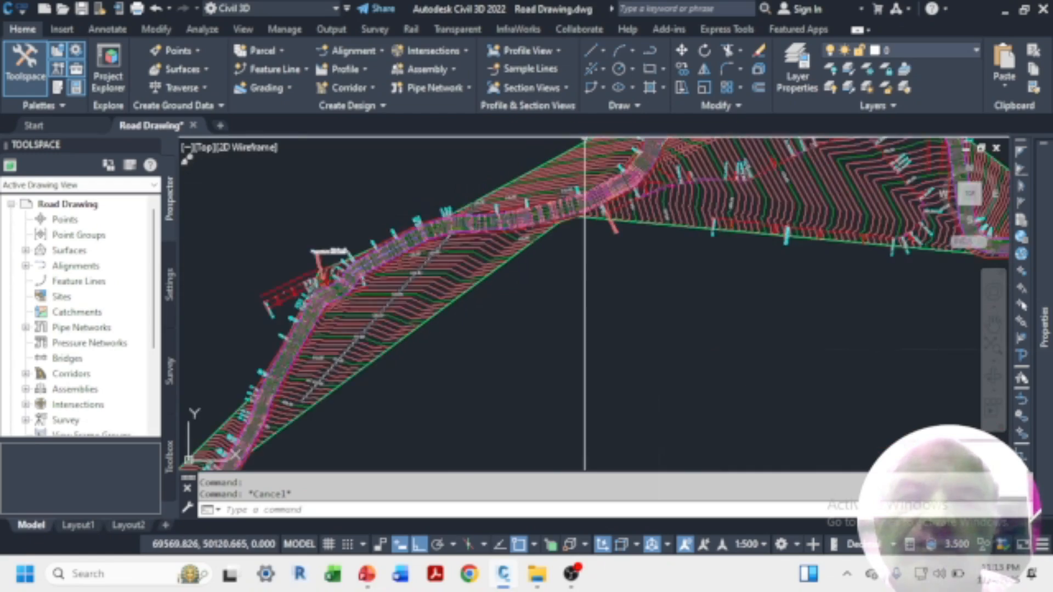
scroll(494, 277, "down", 3)
scroll(482, 282, "up", 6)
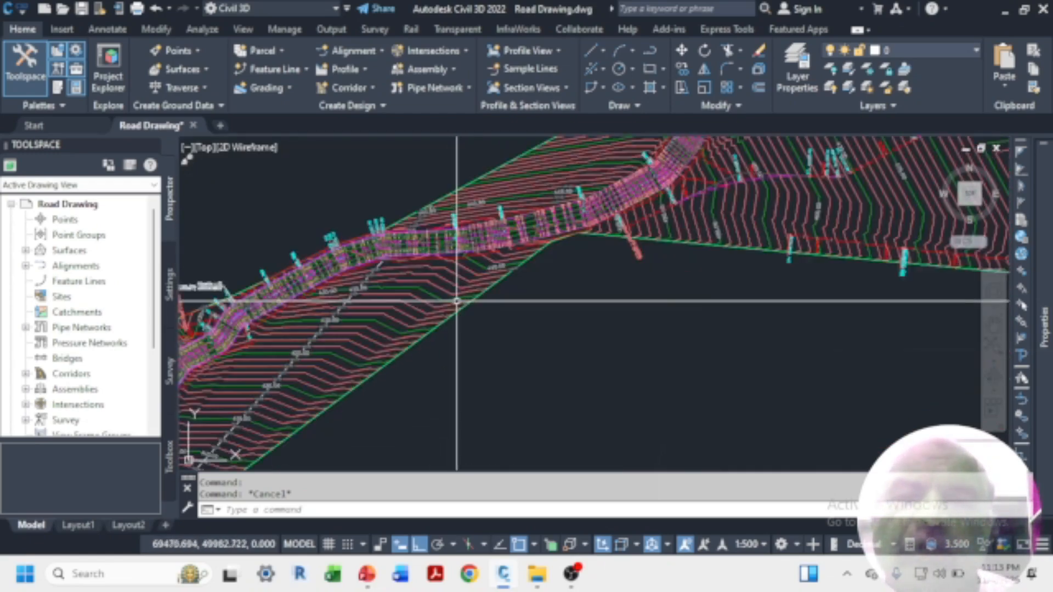
scroll(555, 294, "up", 6)
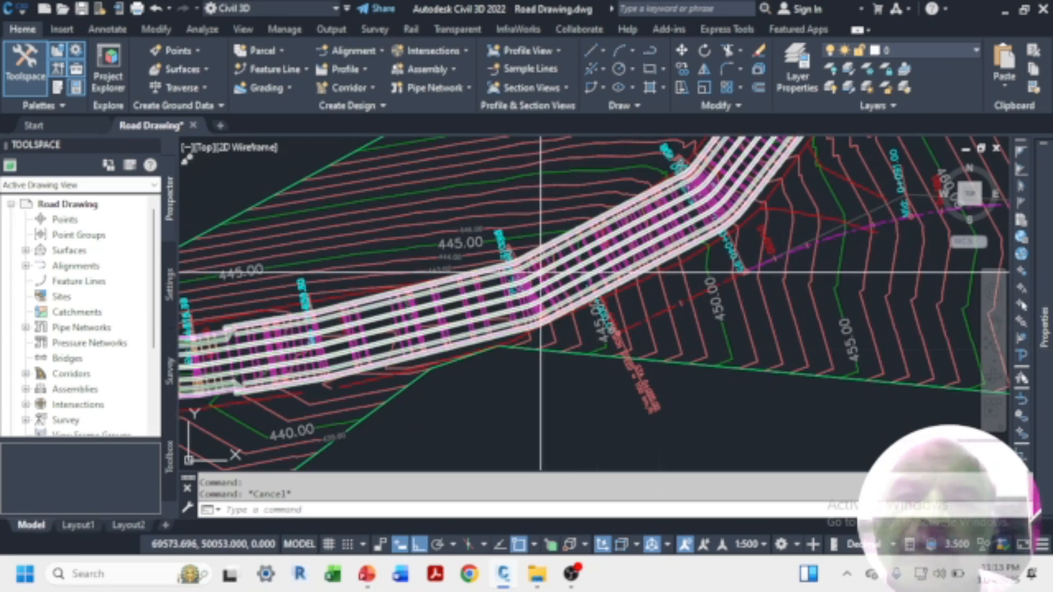
left_click(563, 273)
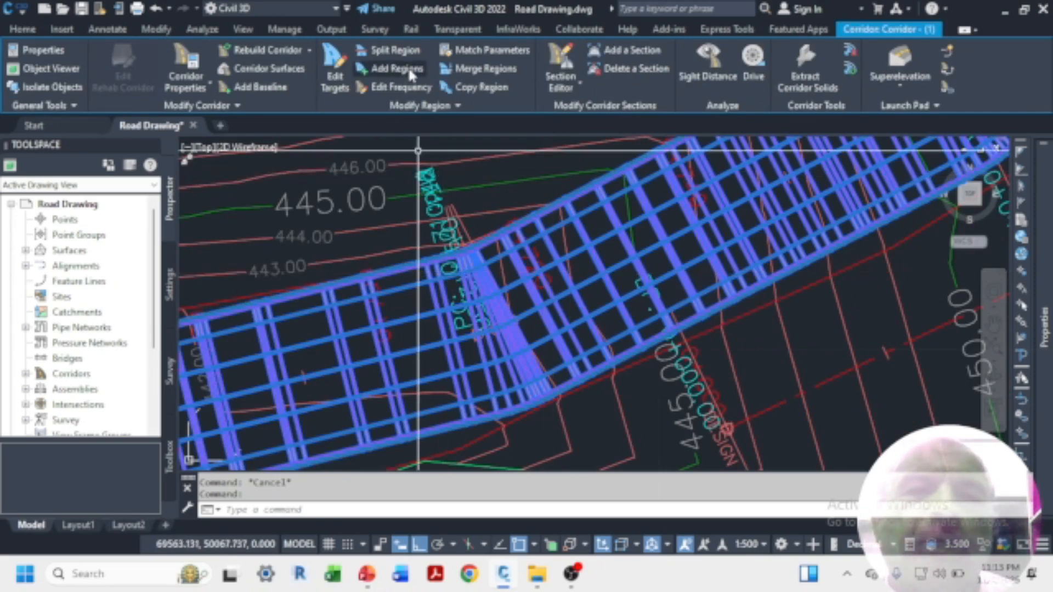
right_click(530, 282)
mouse_move(536, 289)
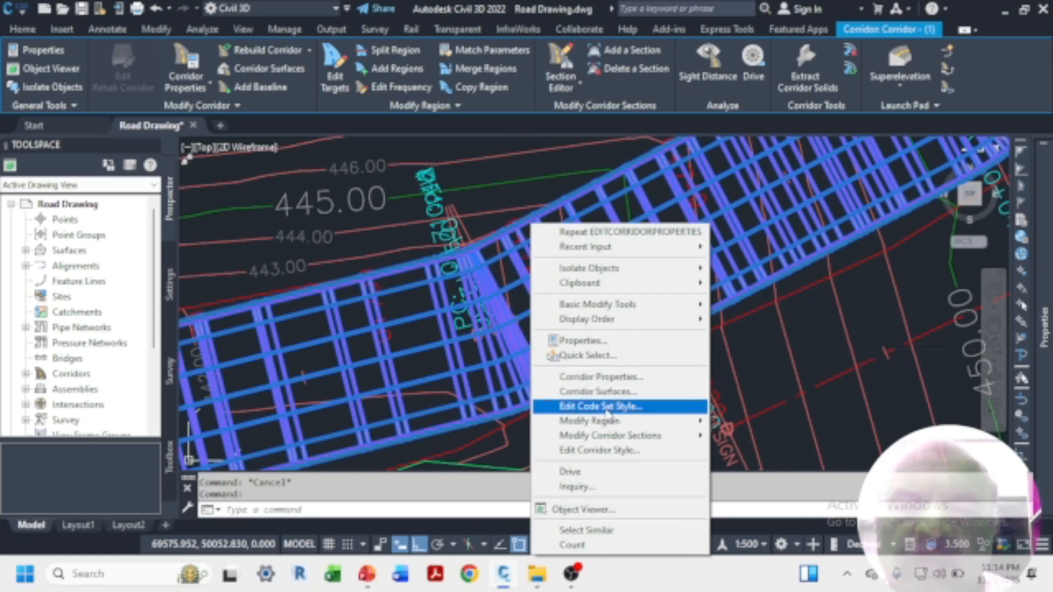
mouse_move(622, 427)
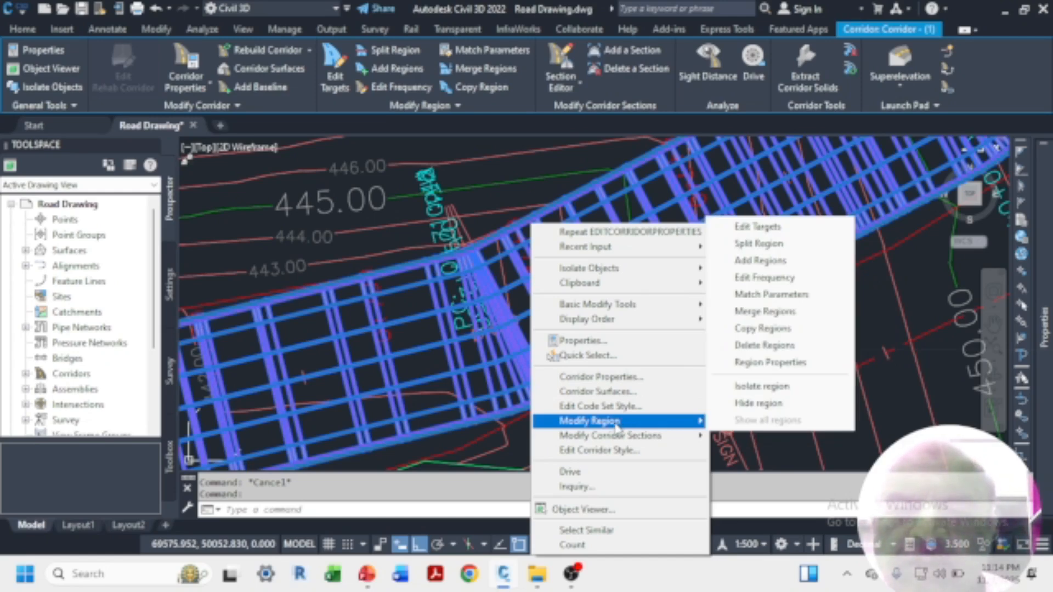
mouse_move(649, 438)
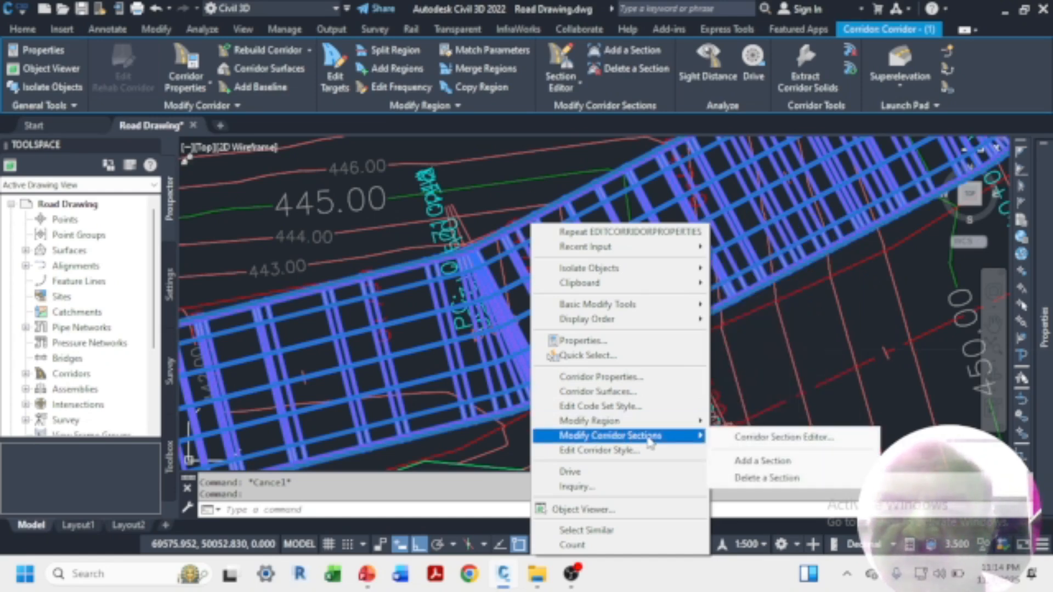
left_click(756, 438)
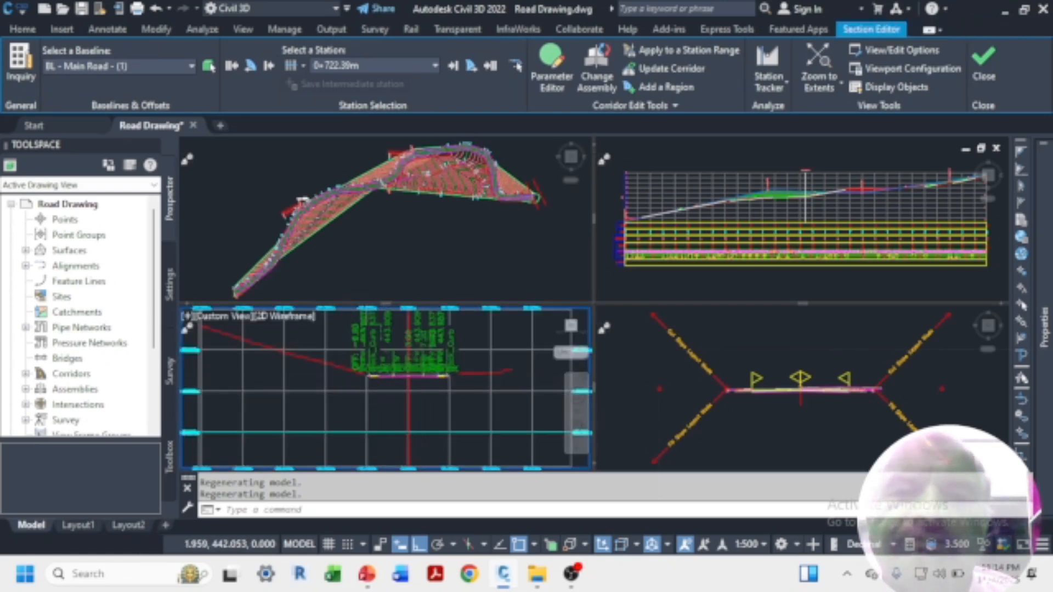
- Examine the corridor cross-section and its labels at station 0+722.39m
scroll(403, 391, "down", 3)
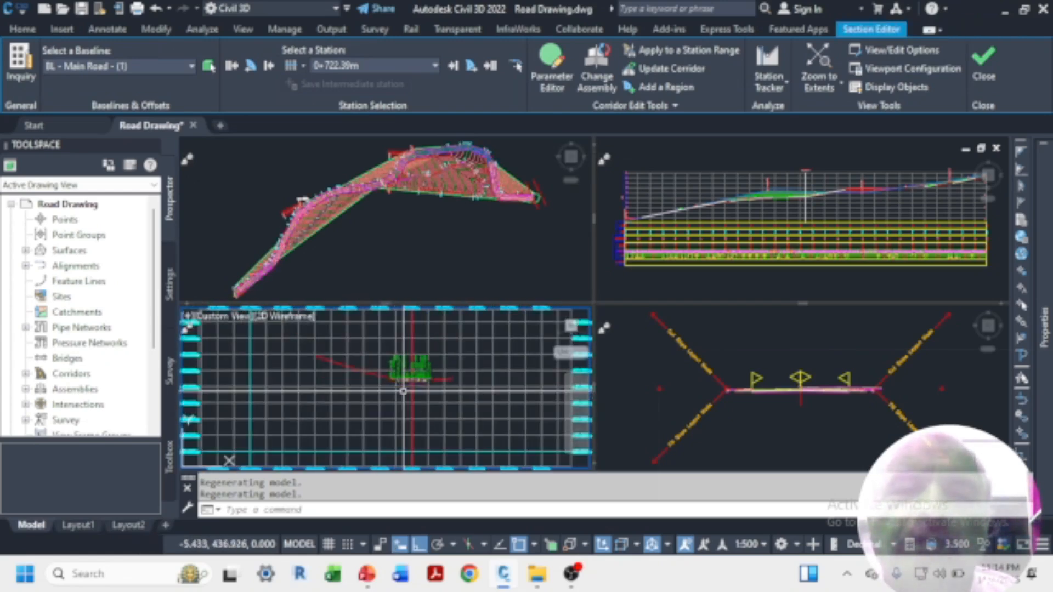
scroll(403, 391, "down", 4)
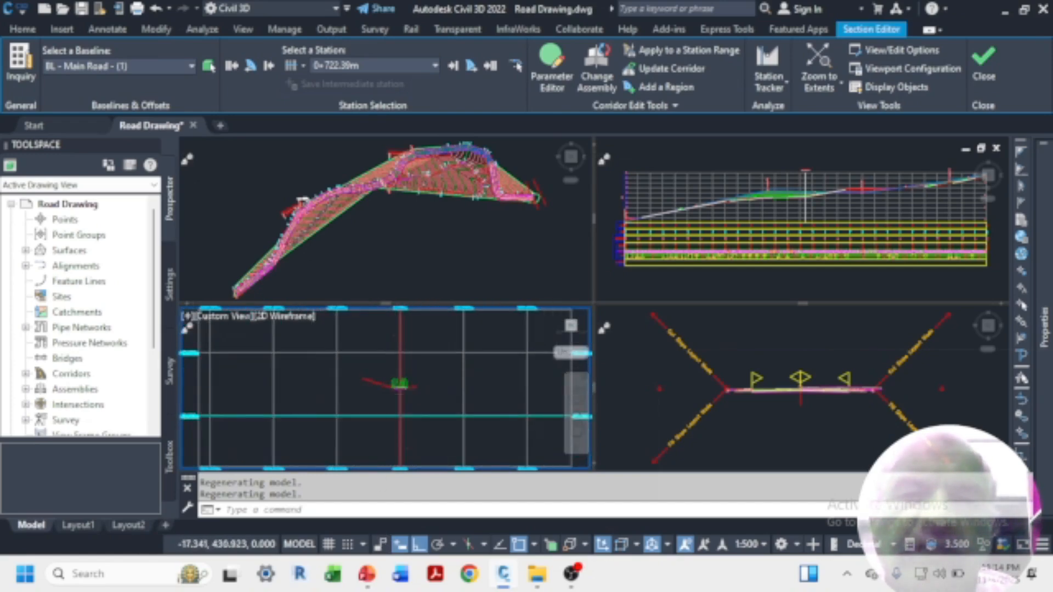
scroll(397, 417, "up", 5)
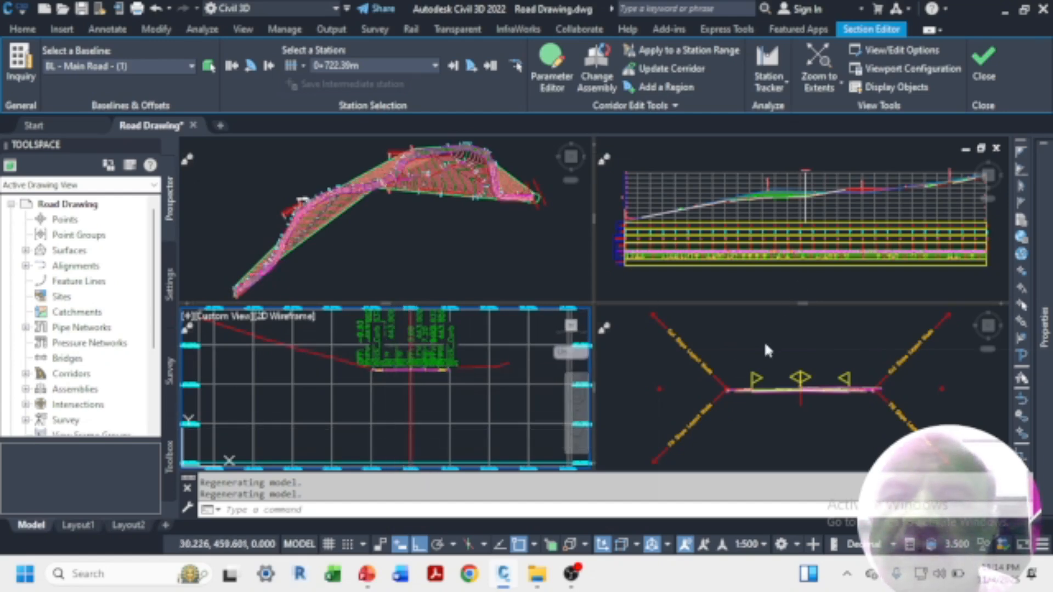
scroll(328, 384, "down", 4)
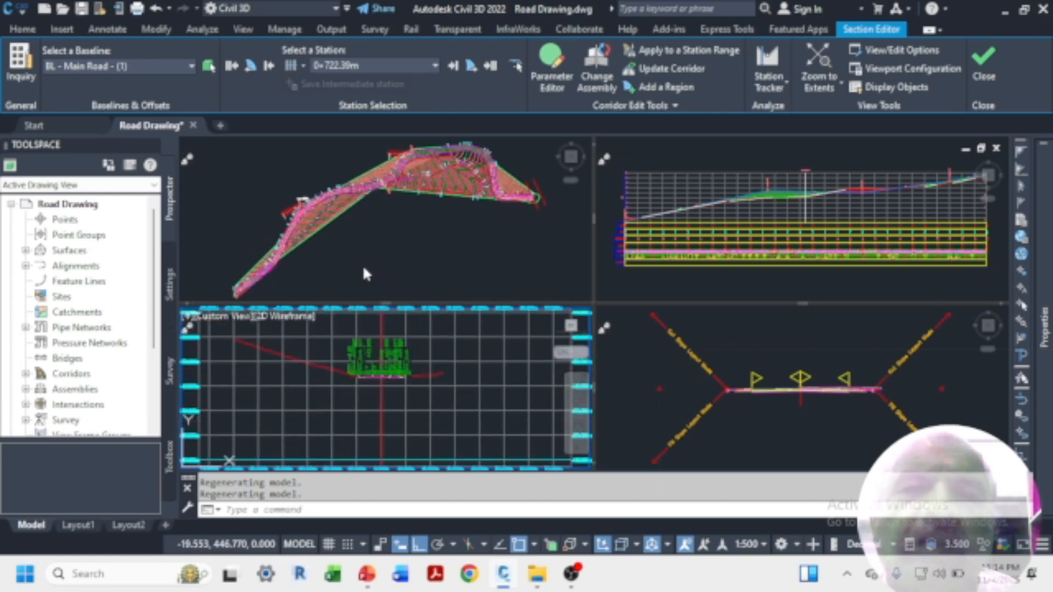
- Switch the section view to station 0+734.06m and inspect the lanes, kerbs and edges of its cross-section
left_click(434, 66)
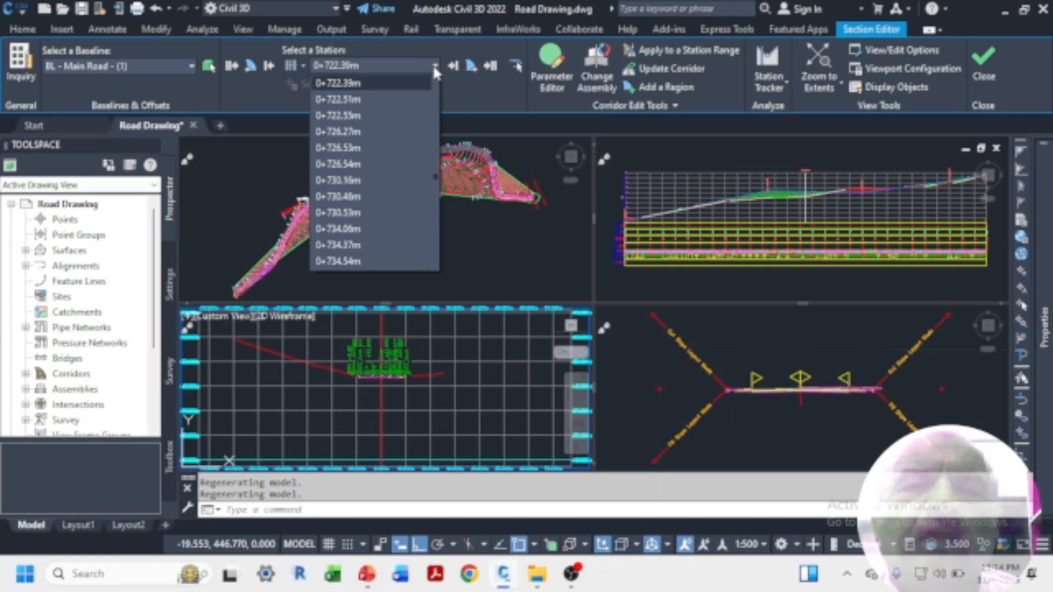
left_click(338, 227)
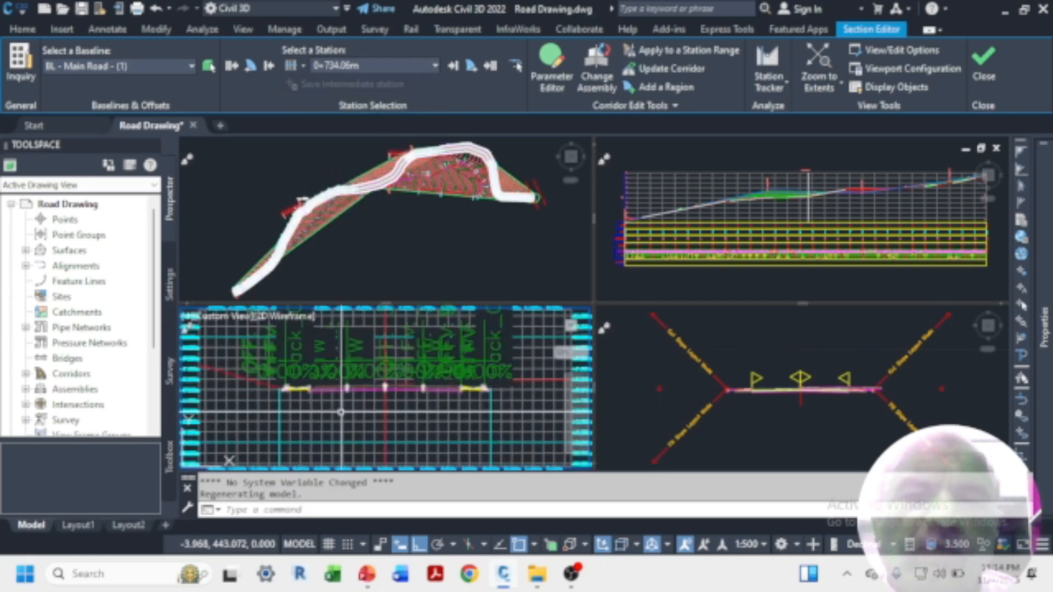
scroll(340, 404, "up", 3)
scroll(335, 364, "down", 3)
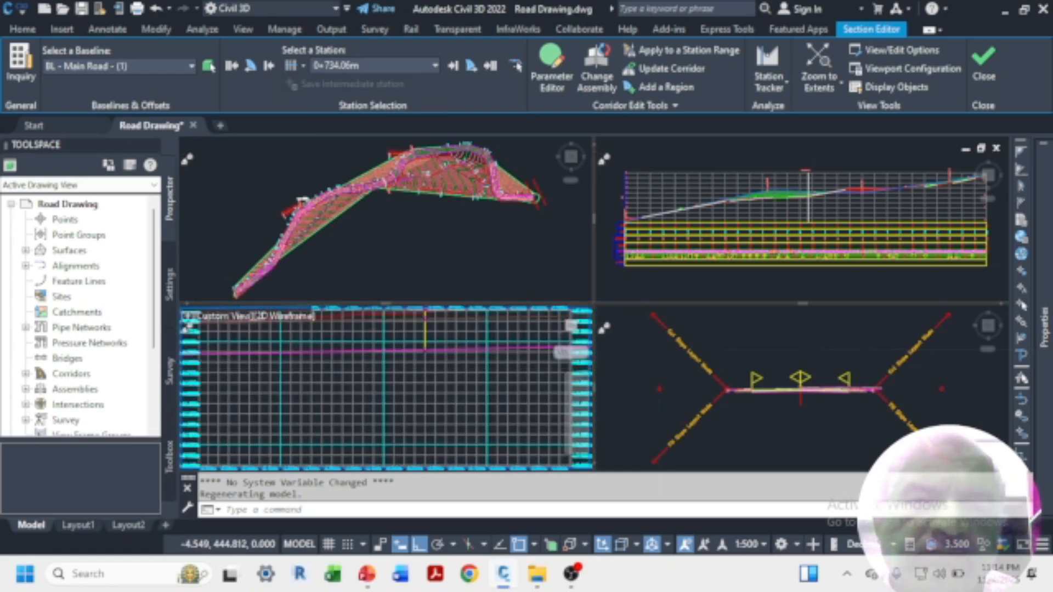
scroll(281, 395, "up", 5)
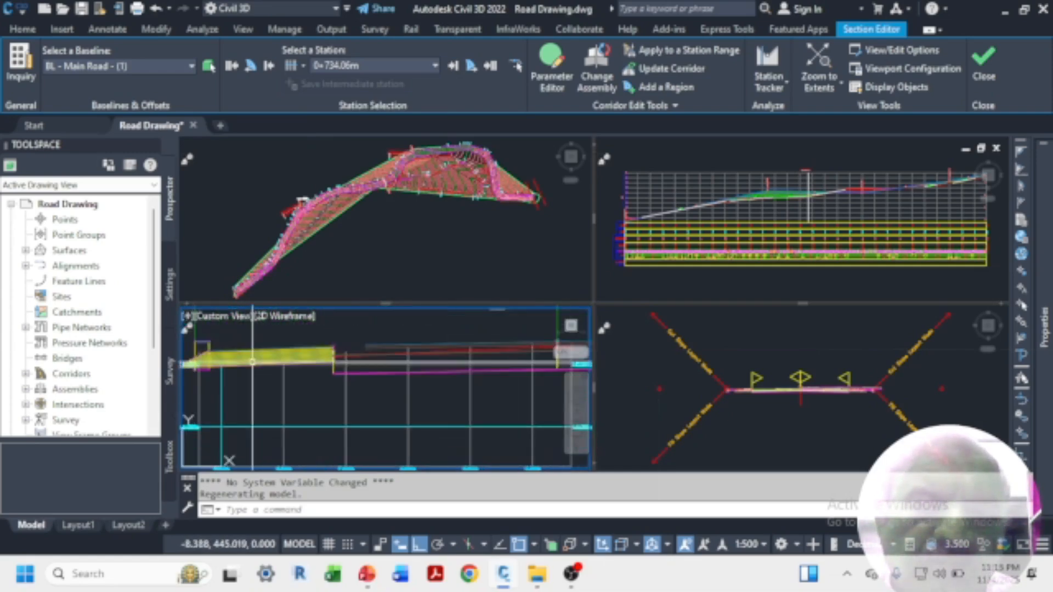
scroll(307, 394, "down", 5)
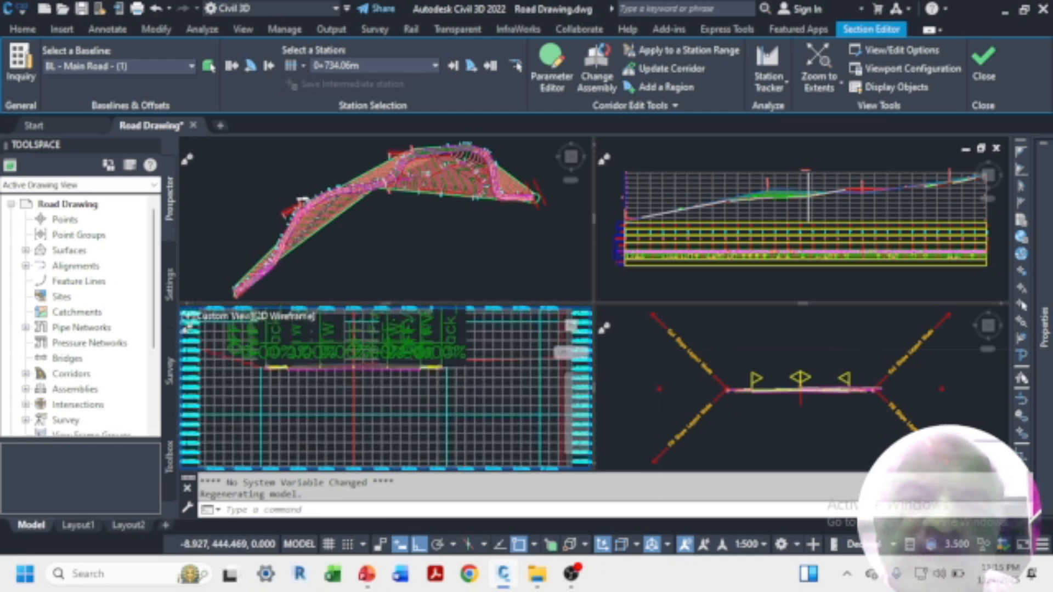
scroll(351, 393, "down", 5)
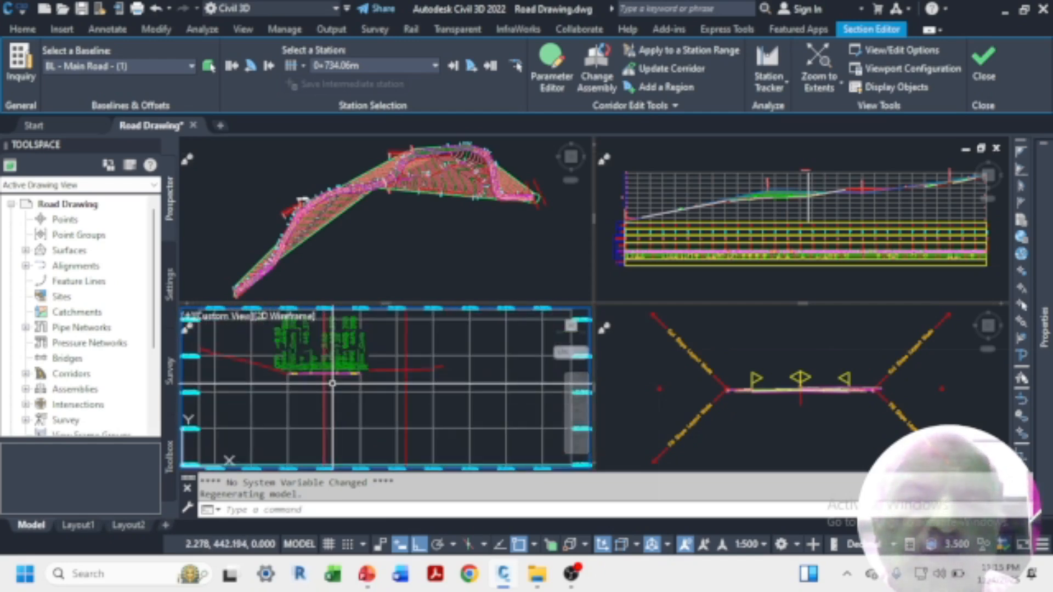
scroll(323, 388, "up", 5)
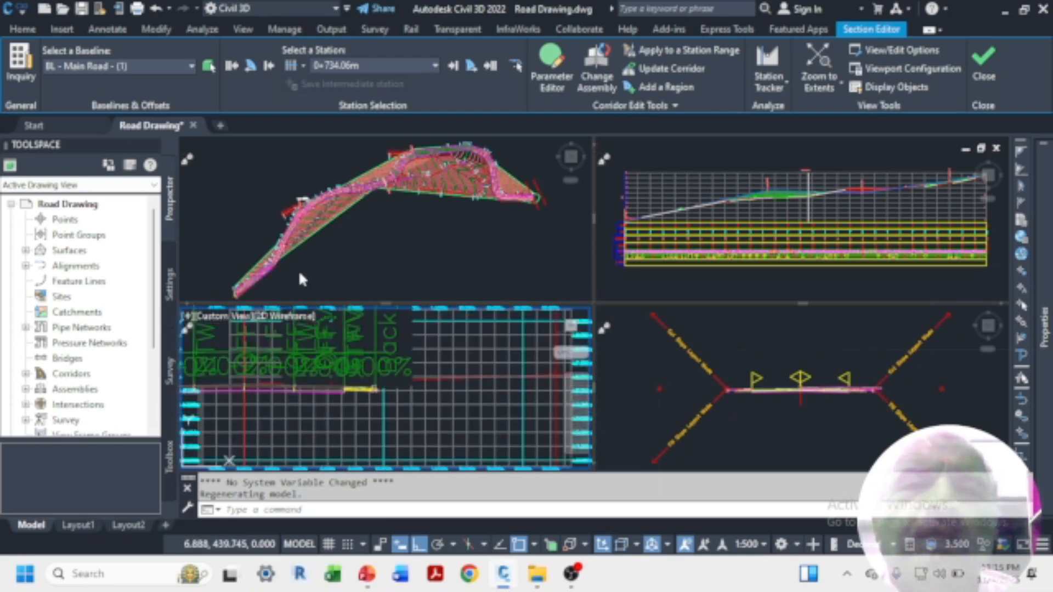
- Switch the section view to station 0+746.56m and inspect its cross-section
left_click(433, 65)
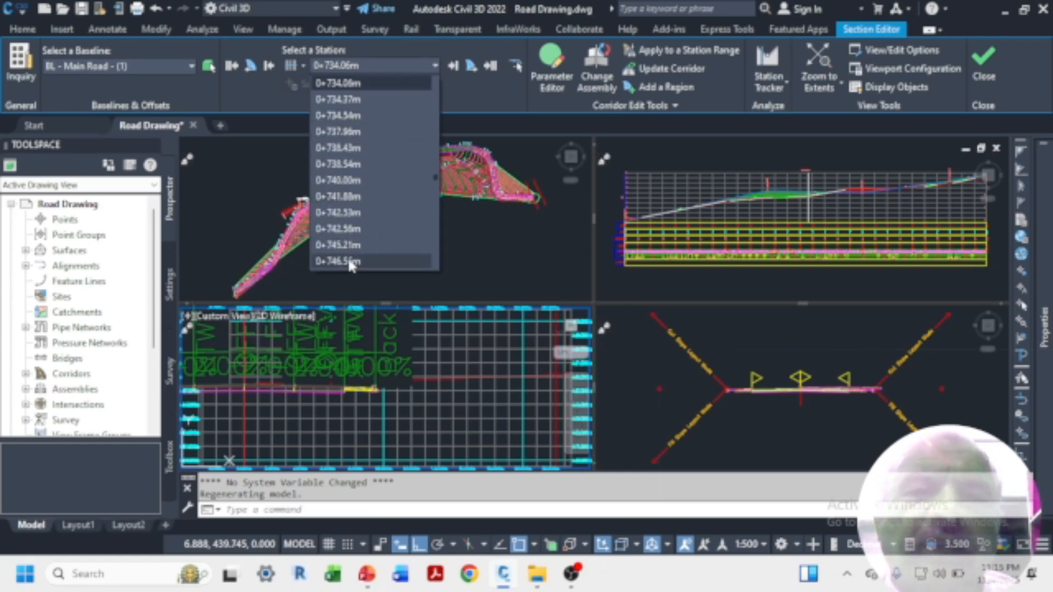
left_click(383, 262)
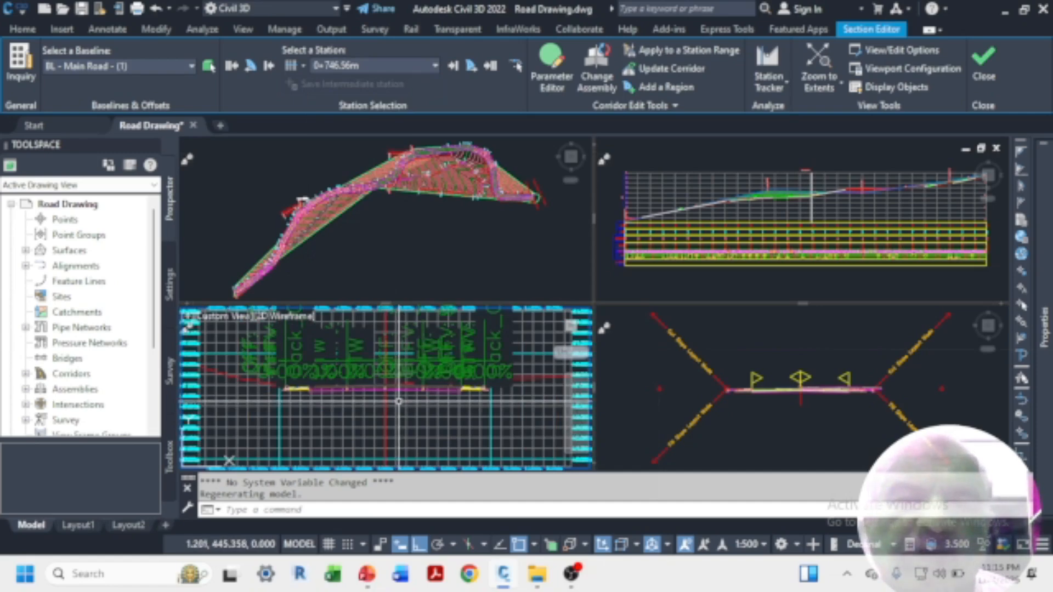
scroll(402, 400, "up", 5)
scroll(402, 400, "down", 4)
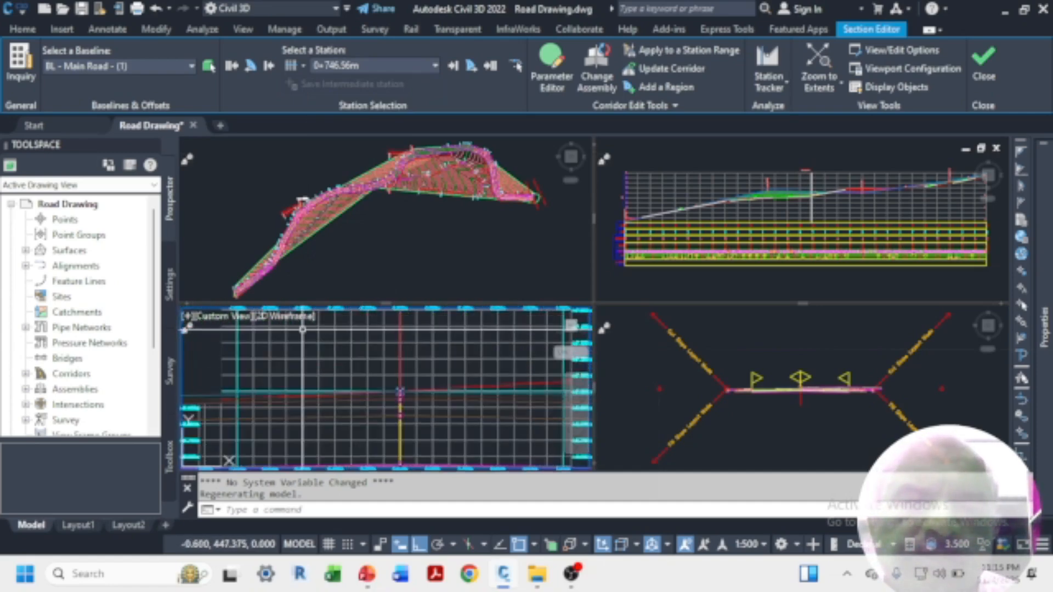
scroll(344, 365, "down", 5)
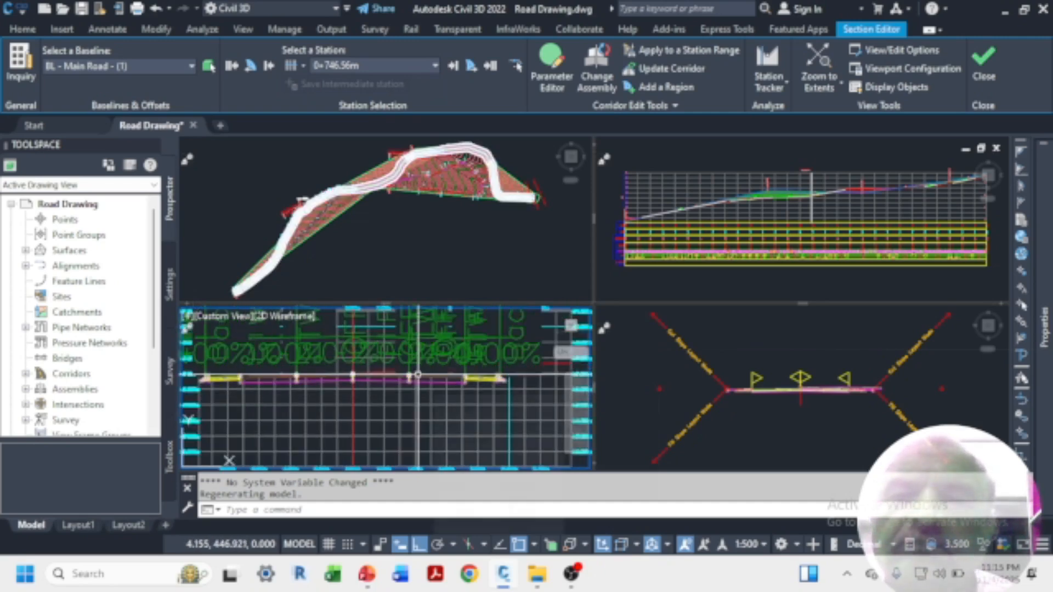
- Close the Section Editor and return to the single plan view, keeping the drawing open
mouse_move(1045, 171)
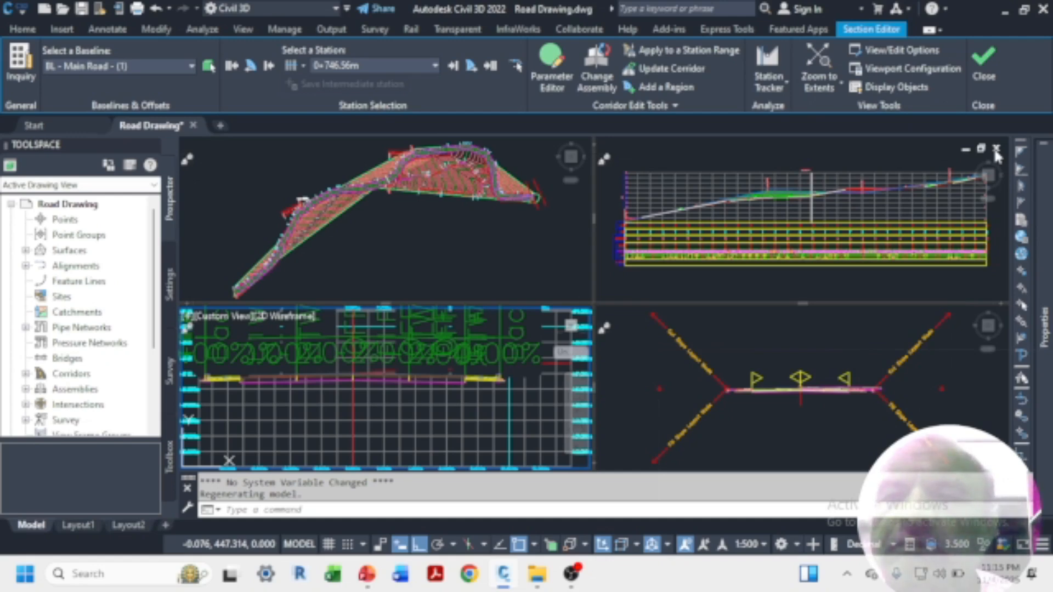
left_click(996, 151)
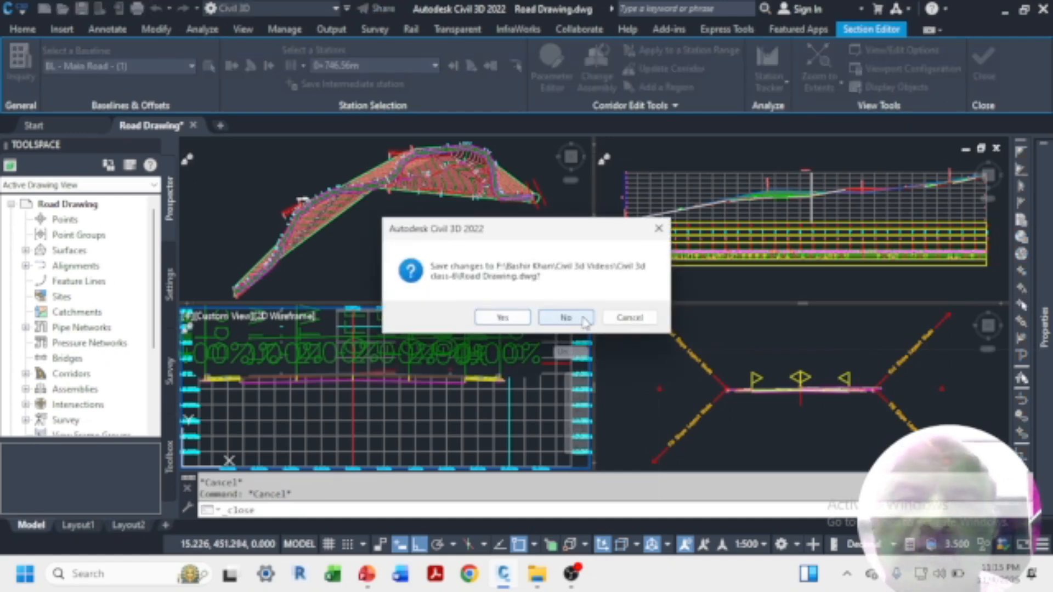
left_click(629, 318)
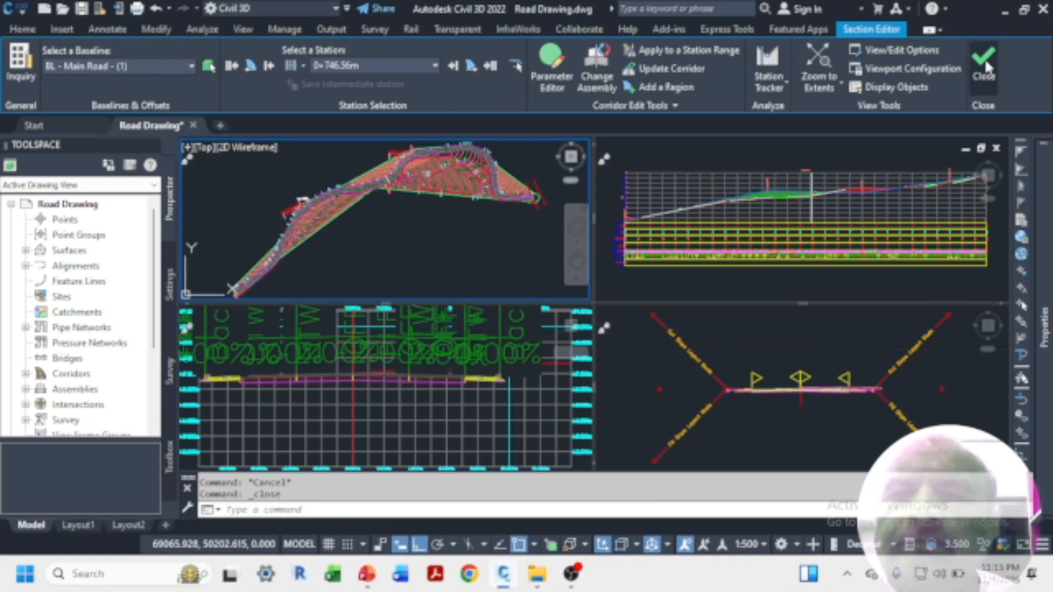
left_click(578, 315)
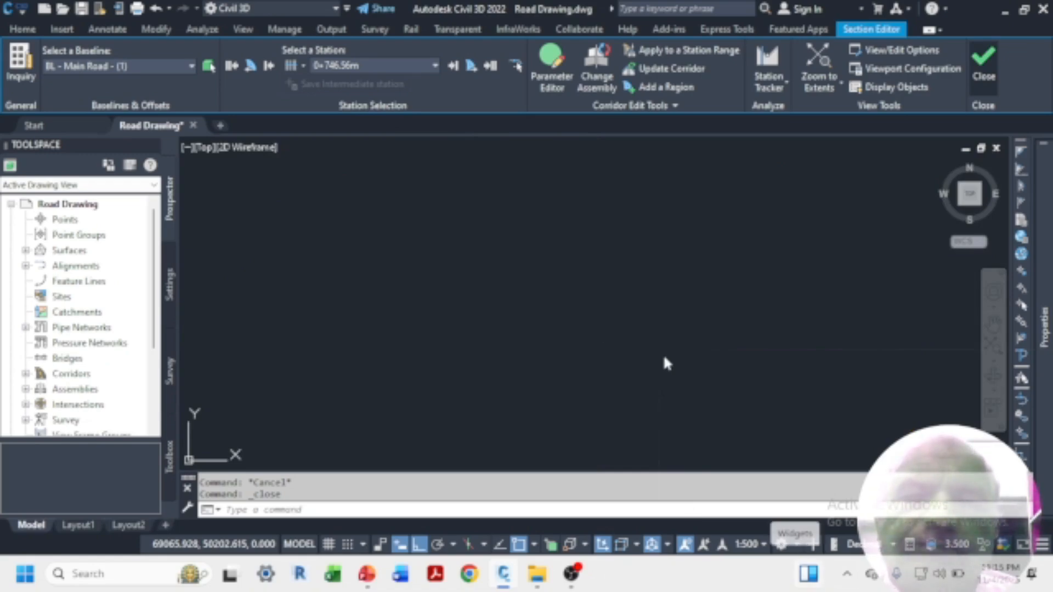
double_click(398, 298)
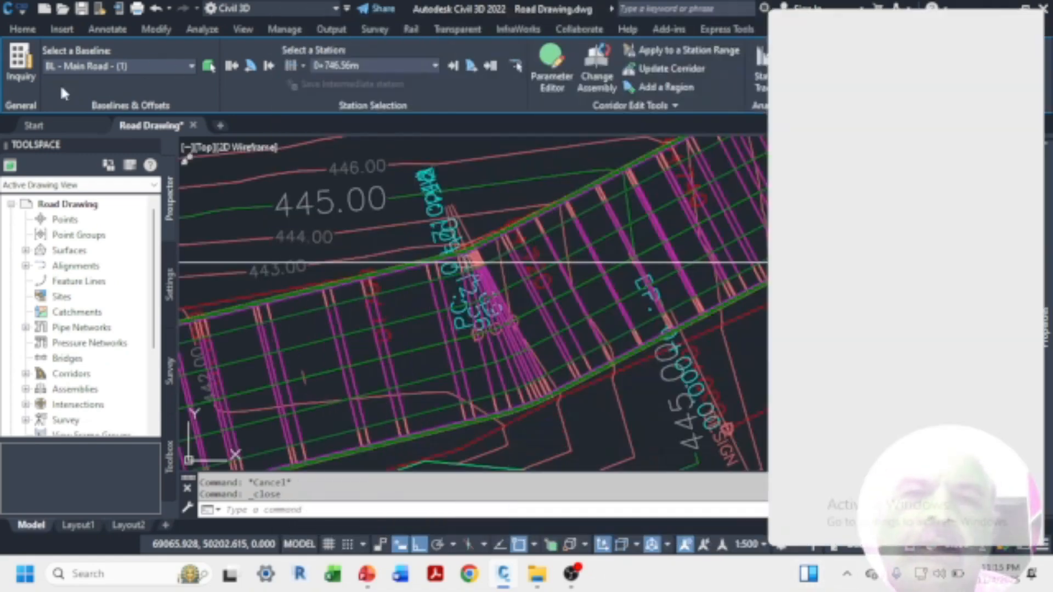
- Examine the corridor in plan along the main road, from the eastern curve back to the intersection with the side road
scroll(343, 316, "down", 3)
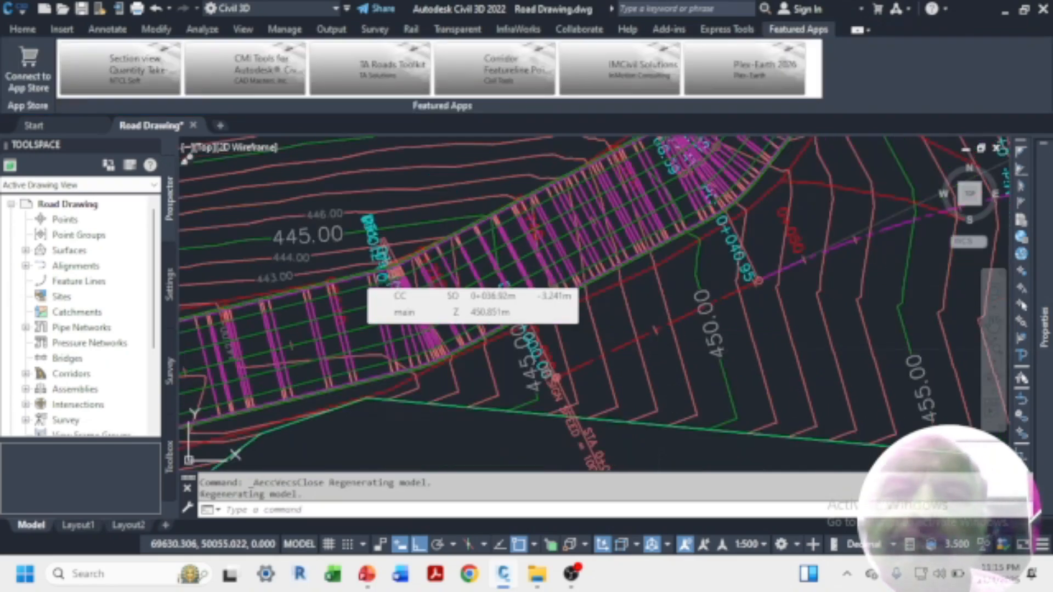
scroll(485, 341, "down", 2)
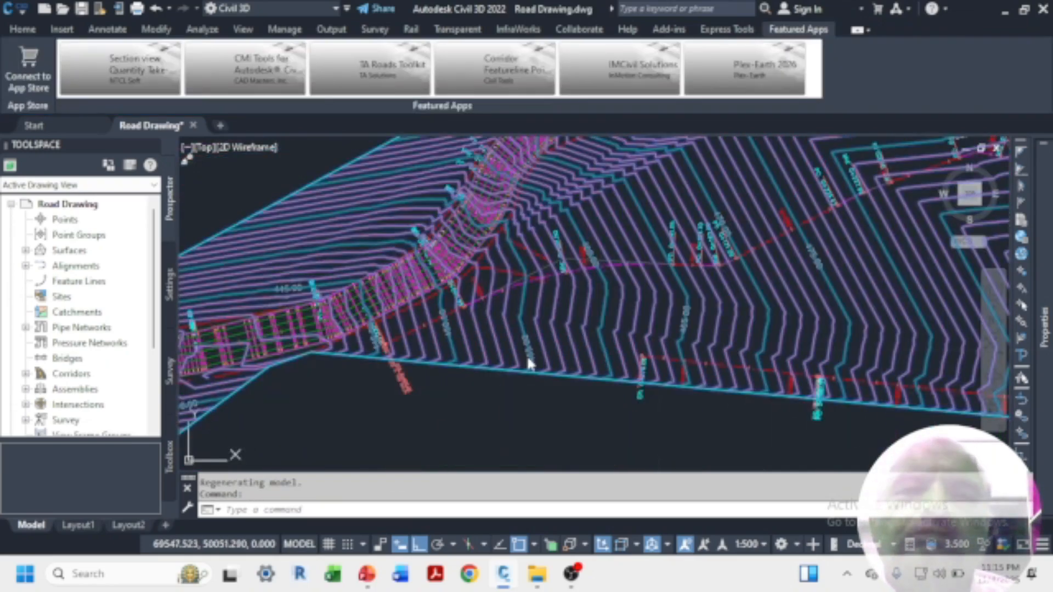
left_click(302, 387)
scroll(301, 387, "down", 3)
left_click(372, 422)
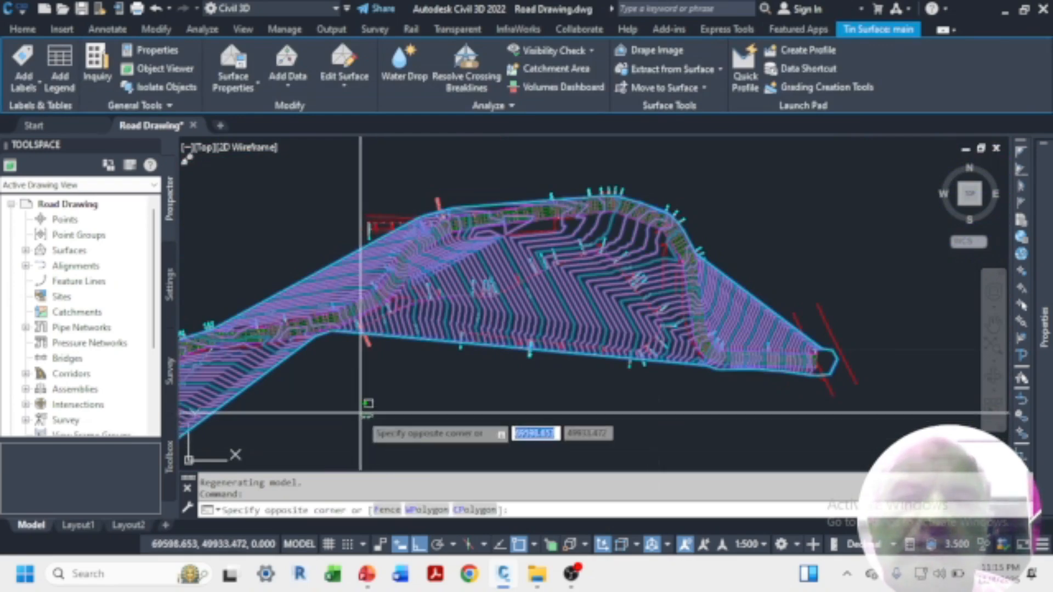
scroll(432, 235, "up", 5)
scroll(432, 235, "down", 4)
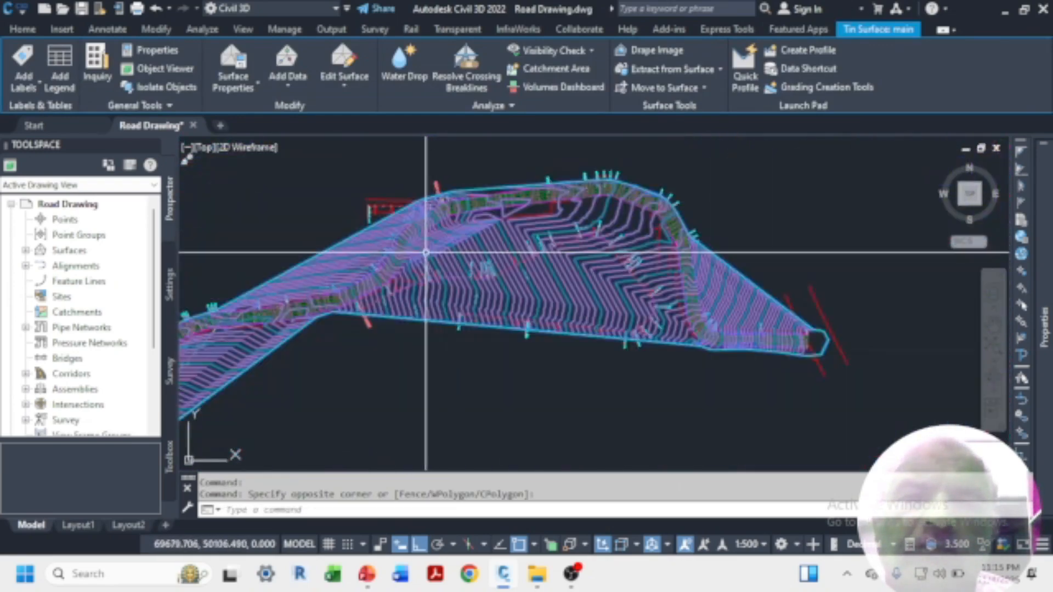
scroll(552, 197, "up", 4)
scroll(580, 193, "down", 5)
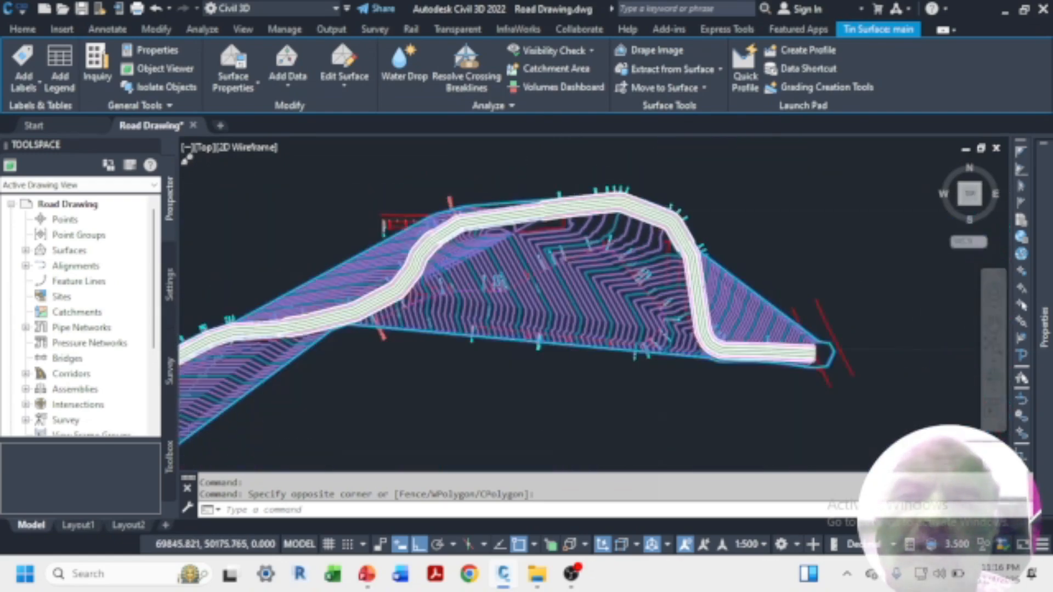
scroll(504, 220, "up", 3)
scroll(551, 351, "up", 6)
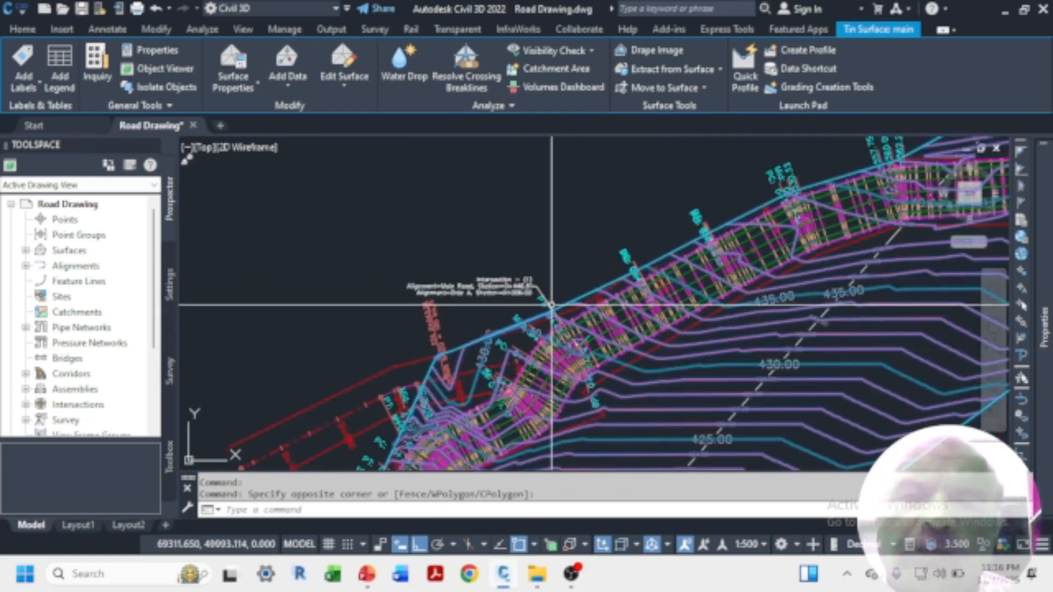
- Examine the main road corridor in plan from the side-road intersection to the assembly width change near the 445 m contour
scroll(524, 373, "down", 3)
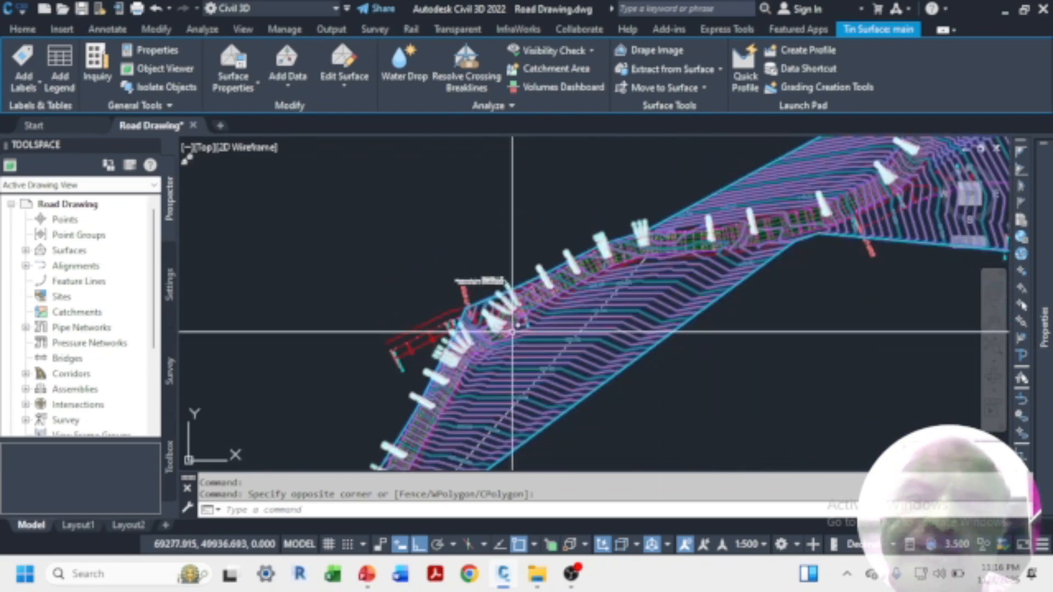
scroll(573, 306, "up", 6)
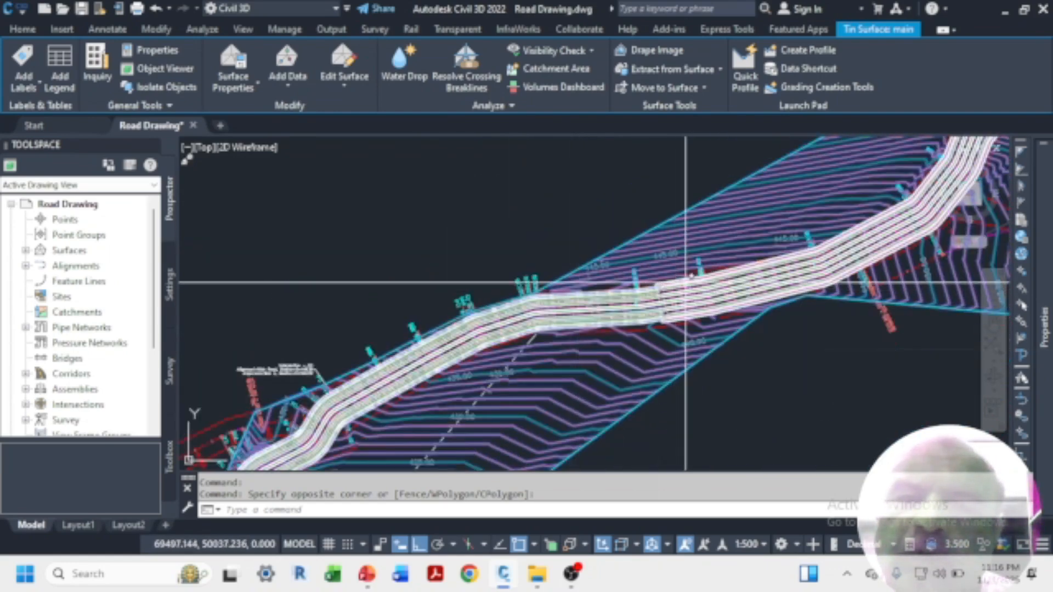
scroll(522, 304, "down", 3)
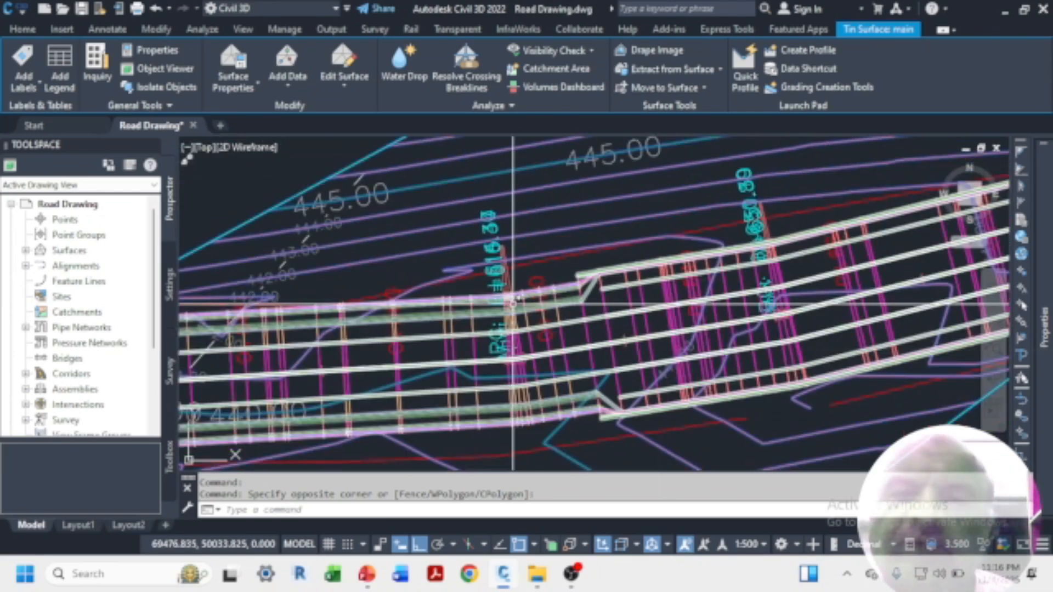
left_click(619, 316)
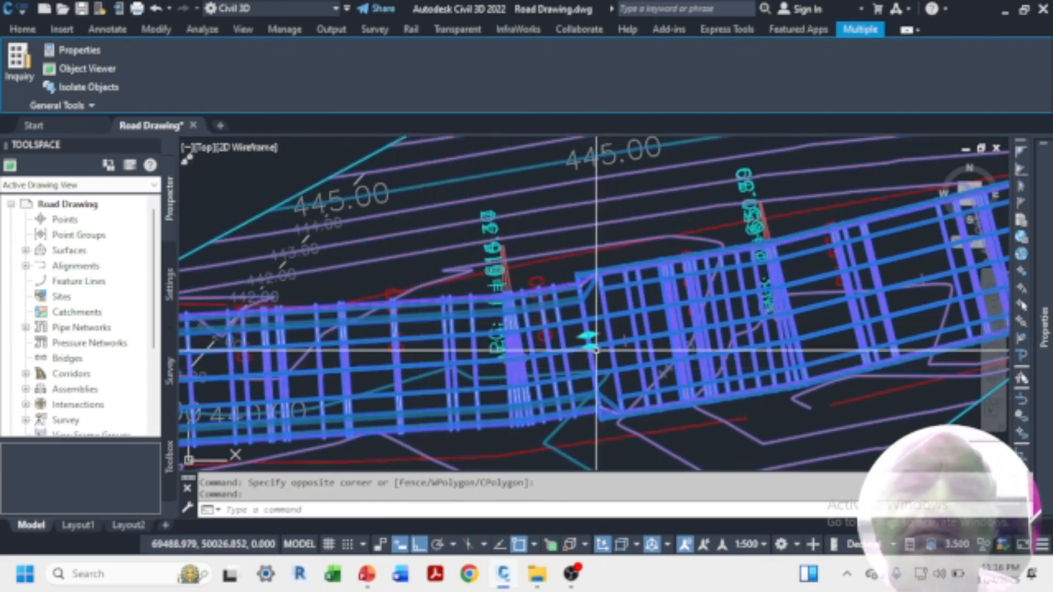
scroll(607, 359, "down", 3)
key("Escape")
key("Escape")
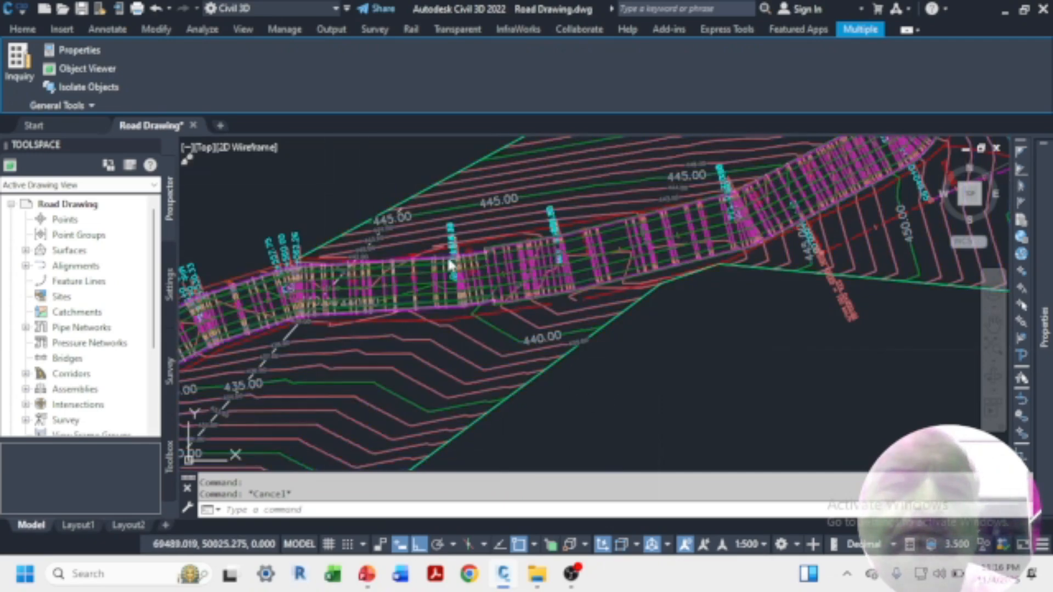
left_click(22, 31)
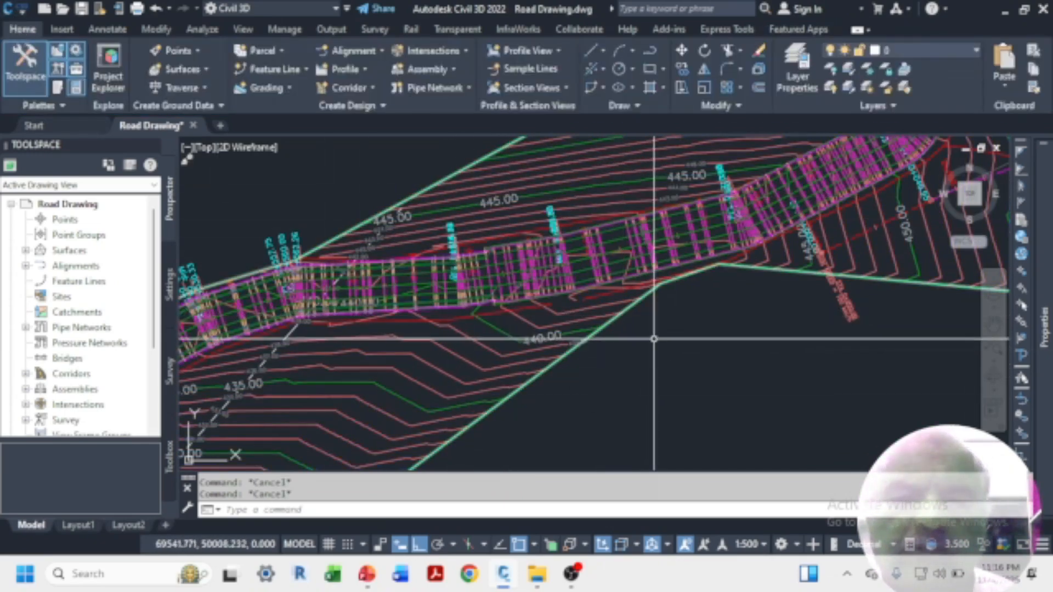
scroll(600, 242, "up", 5)
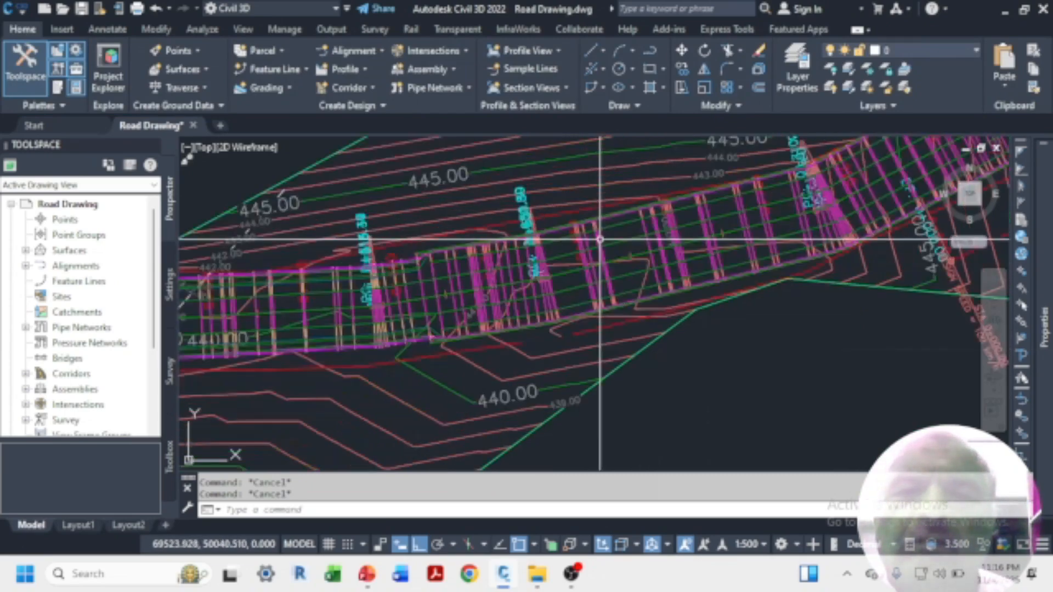
left_click(596, 239)
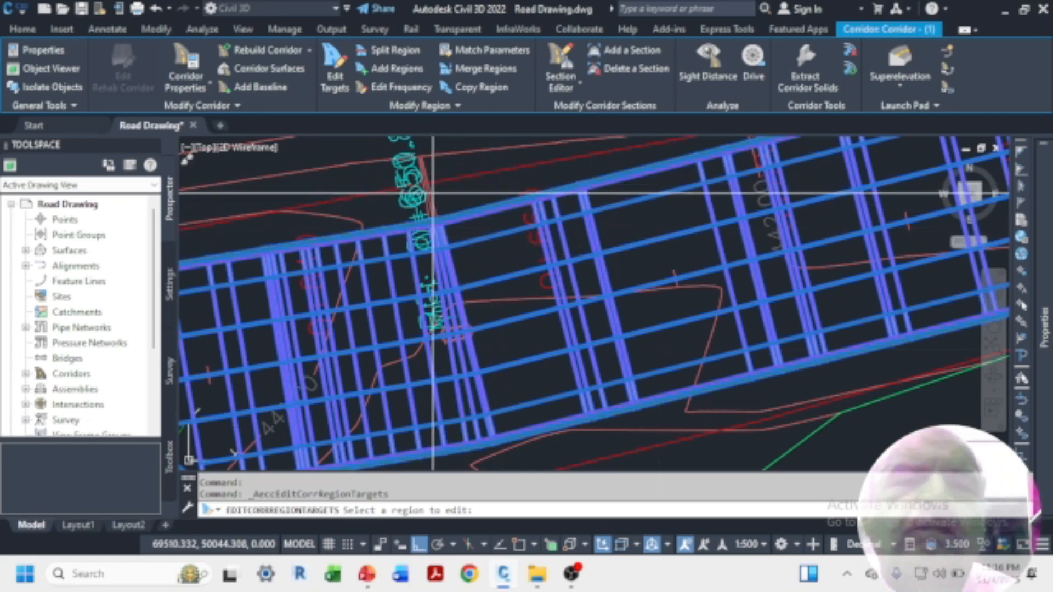
key("Escape")
key("Escape")
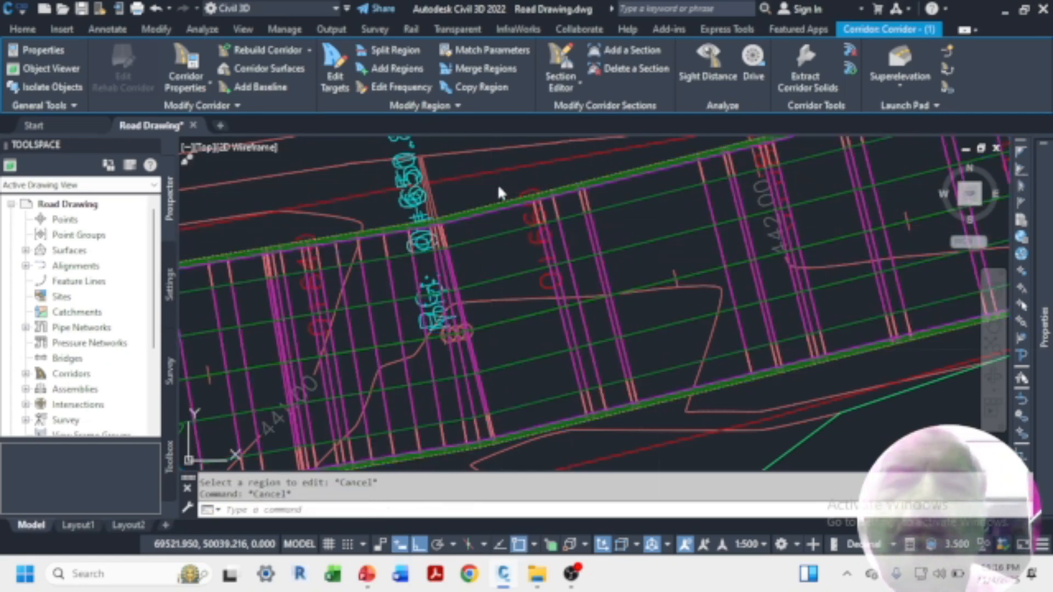
left_click(588, 229)
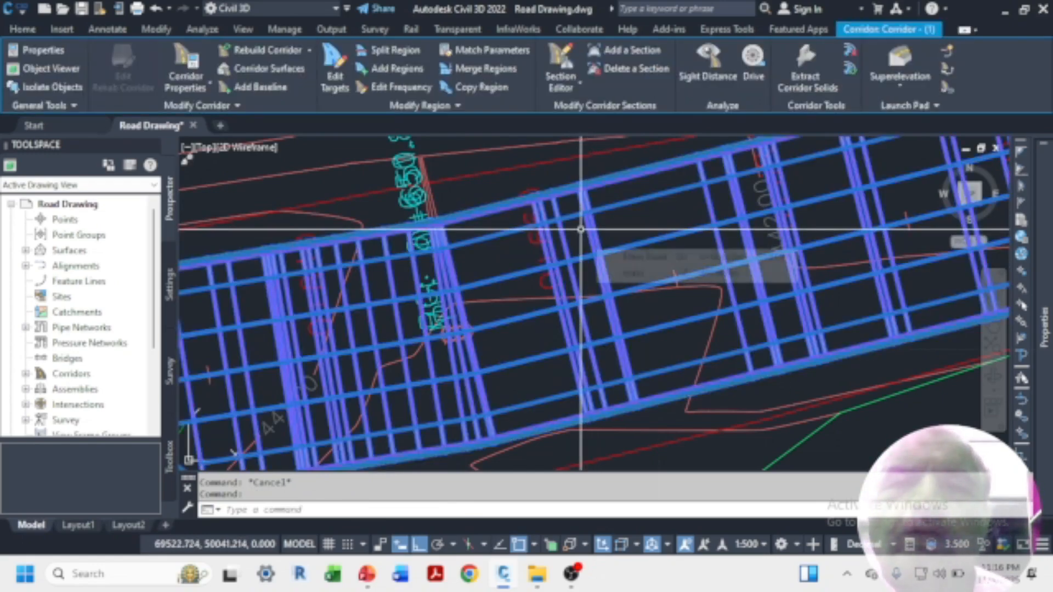
left_click(576, 83)
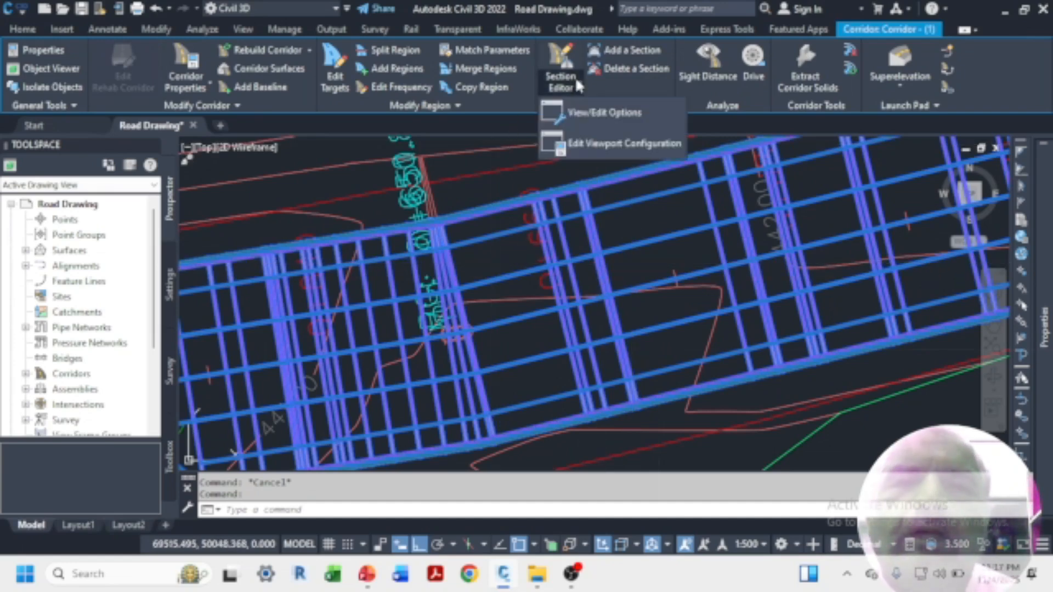
key("Escape")
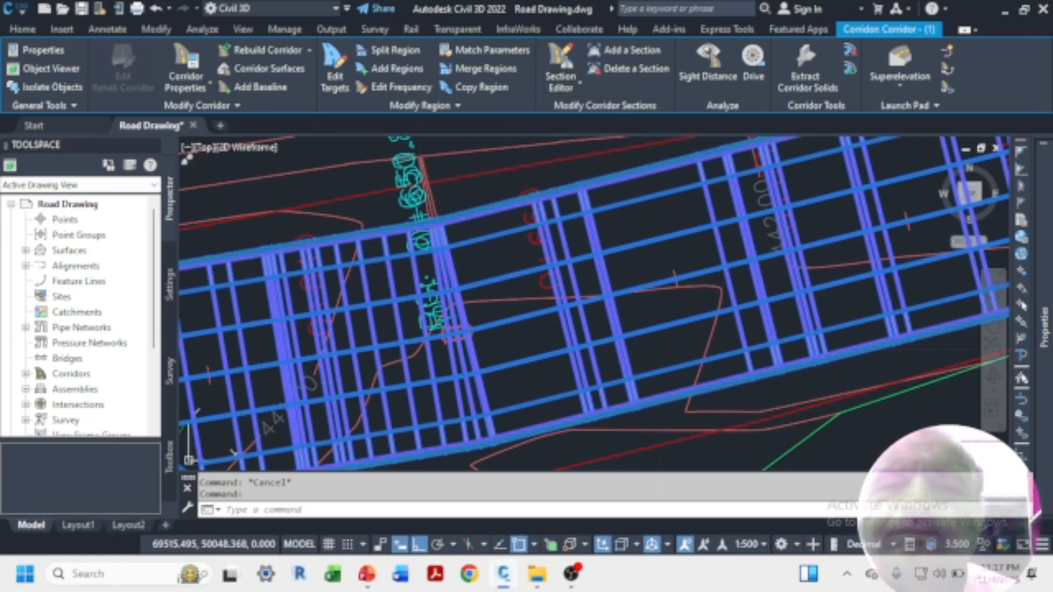
key("Escape")
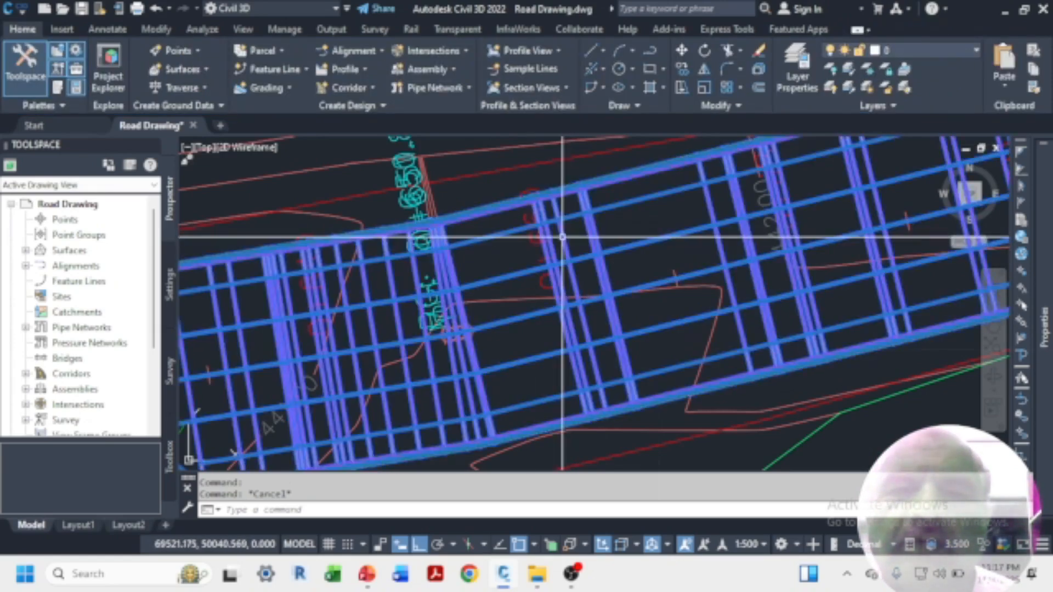
- Inspect the plan display of region boundaries and parameter override stations in the corridor's Basic style, and close the style settings
left_click(560, 239)
right_click(555, 225)
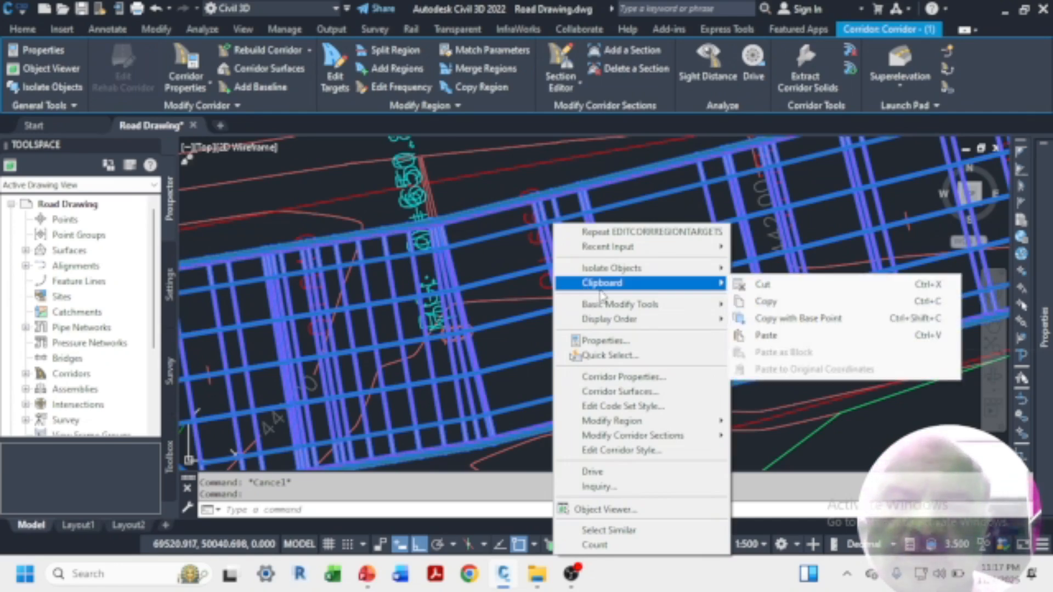
mouse_move(679, 424)
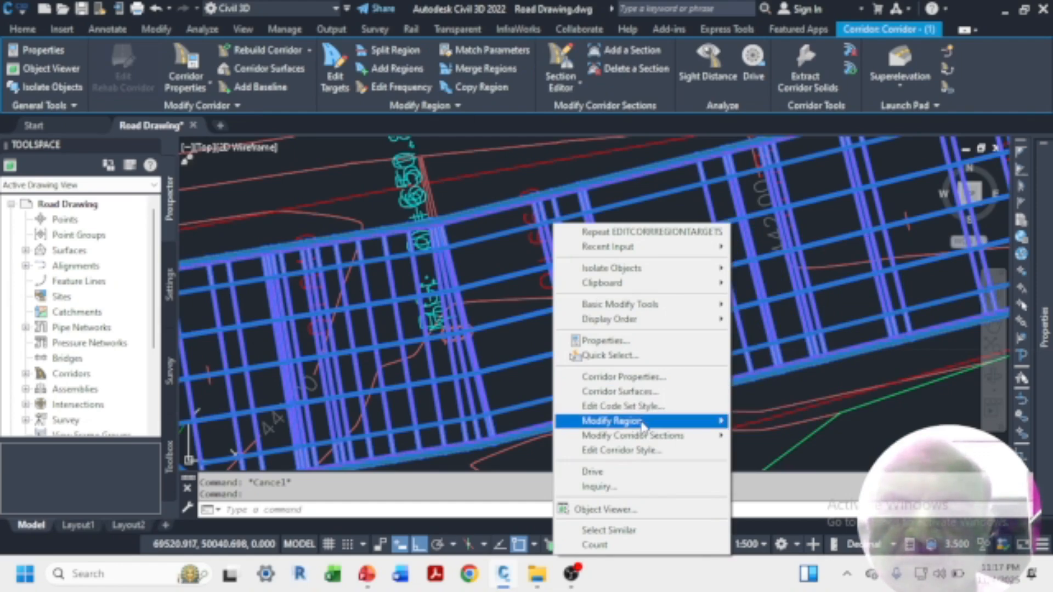
mouse_move(644, 427)
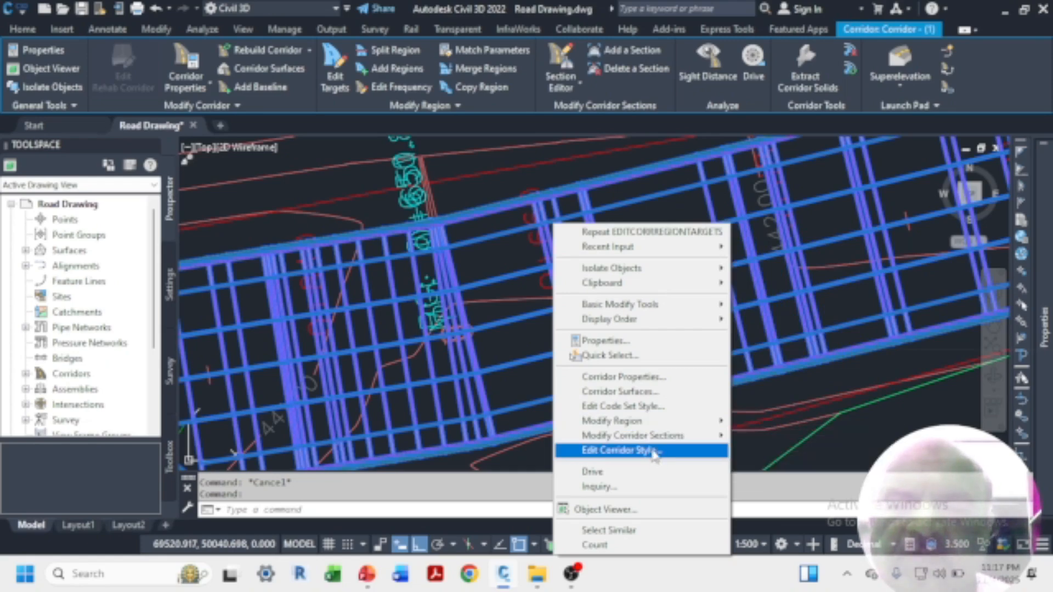
left_click(654, 452)
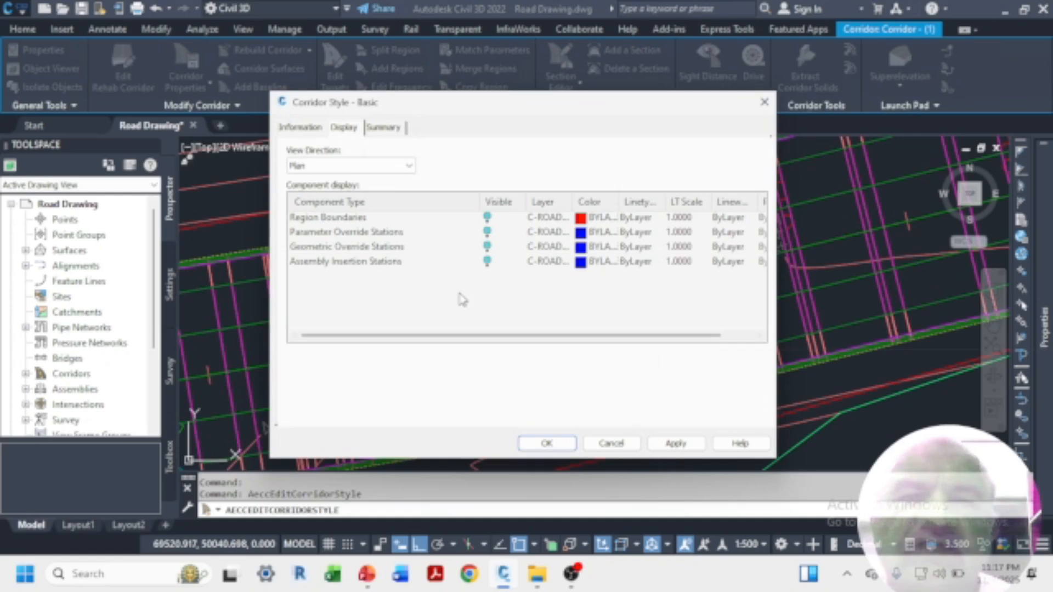
left_click(494, 220)
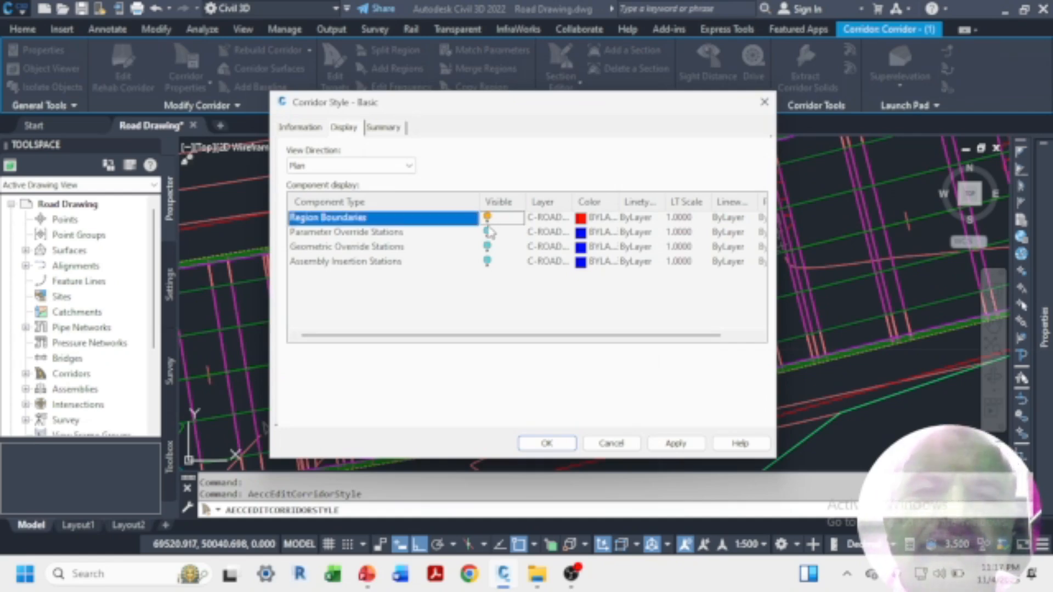
left_click(488, 232)
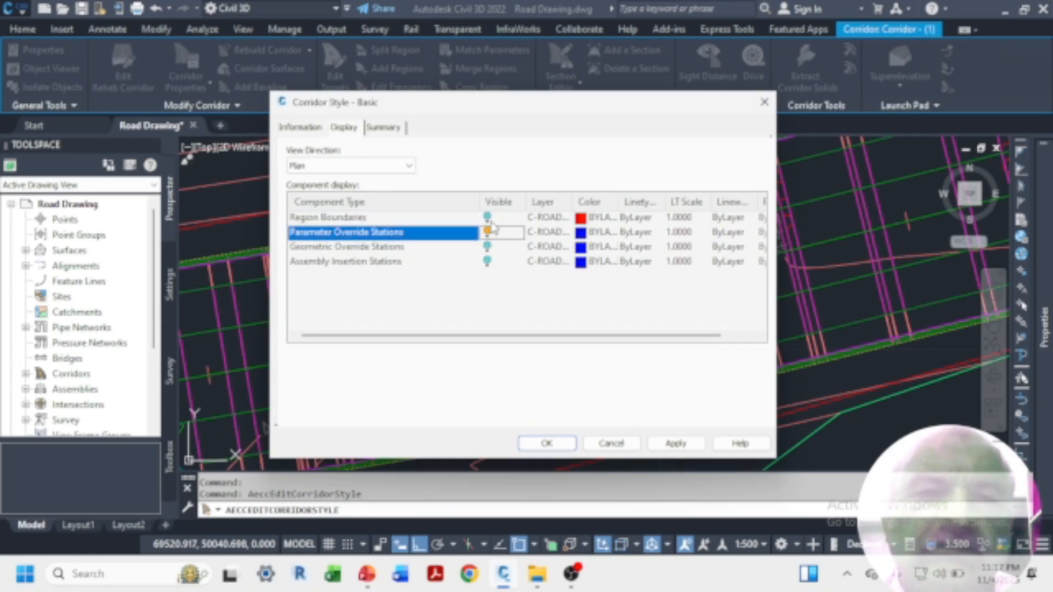
left_click(665, 444)
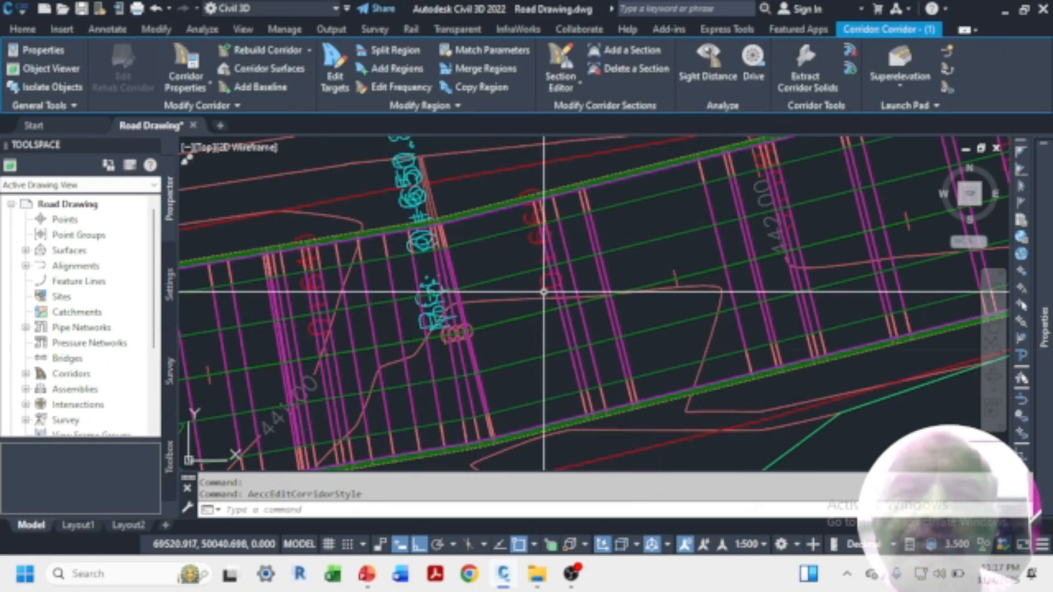
key("Escape")
scroll(529, 291, "down", 8)
scroll(515, 291, "up", 8)
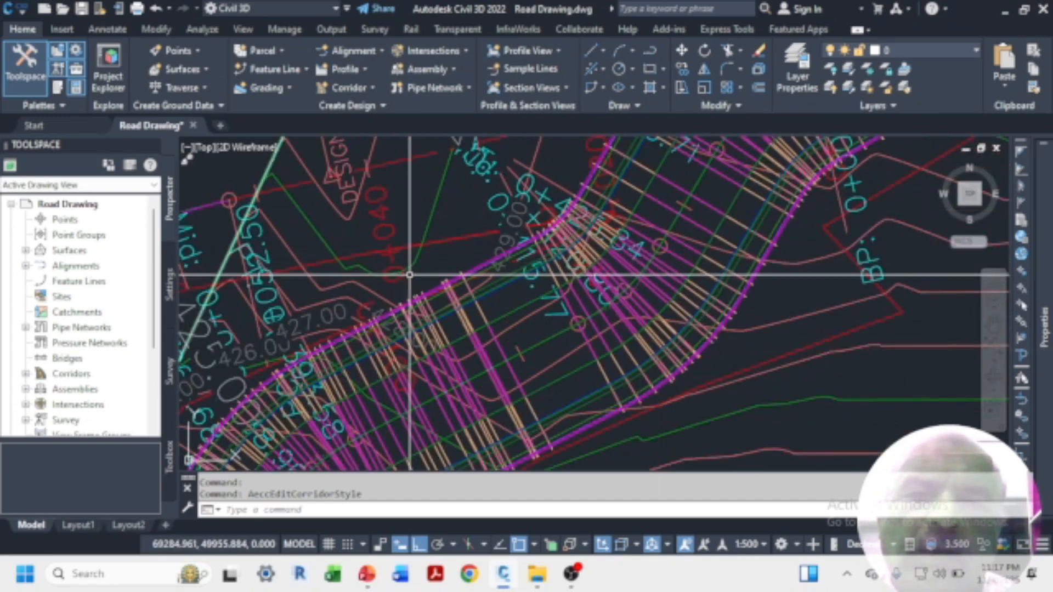
scroll(433, 242, "down", 4)
scroll(489, 216, "up", 6)
scroll(489, 215, "up", 6)
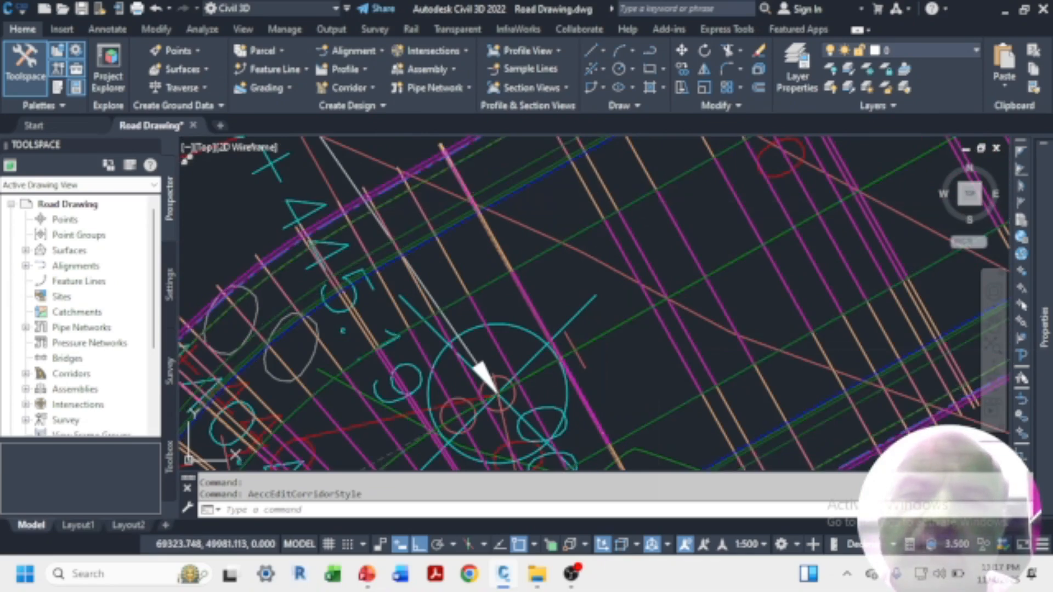
left_click(597, 204)
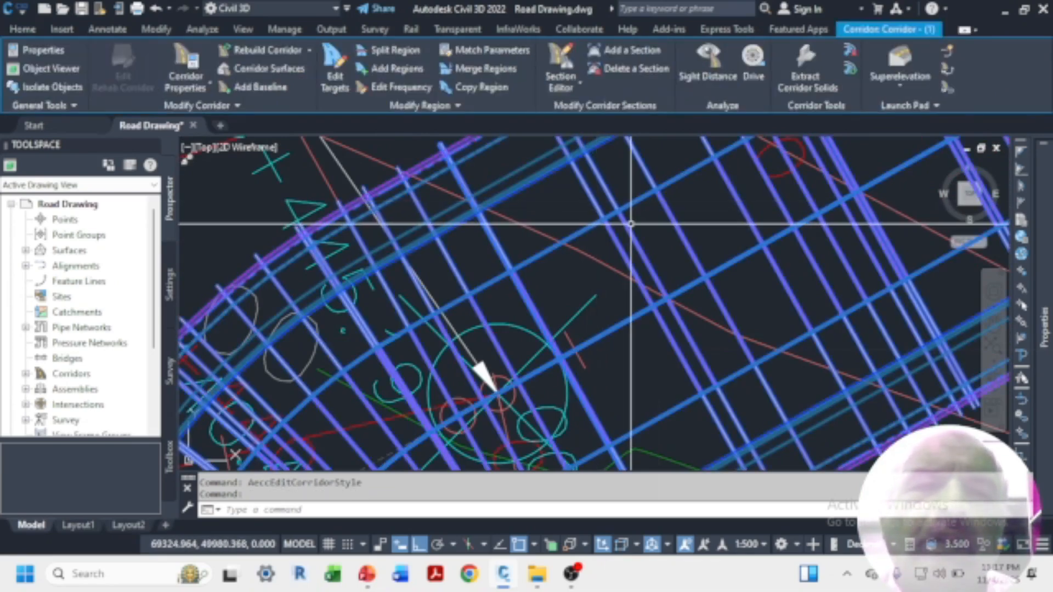
left_click(386, 63)
scroll(433, 227, "down", 3)
scroll(433, 227, "down", 5)
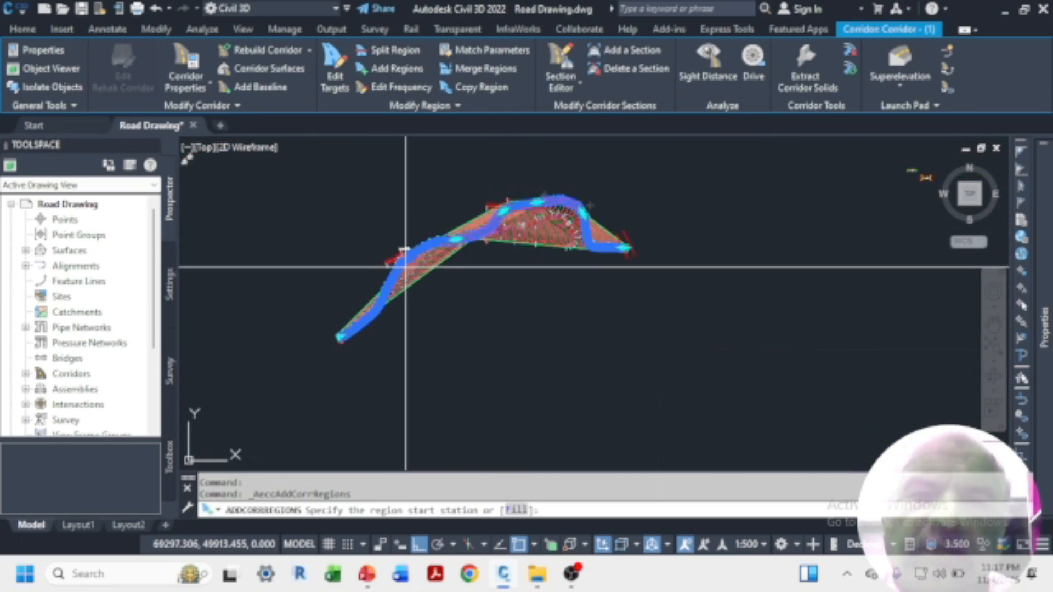
scroll(420, 250, "up", 8)
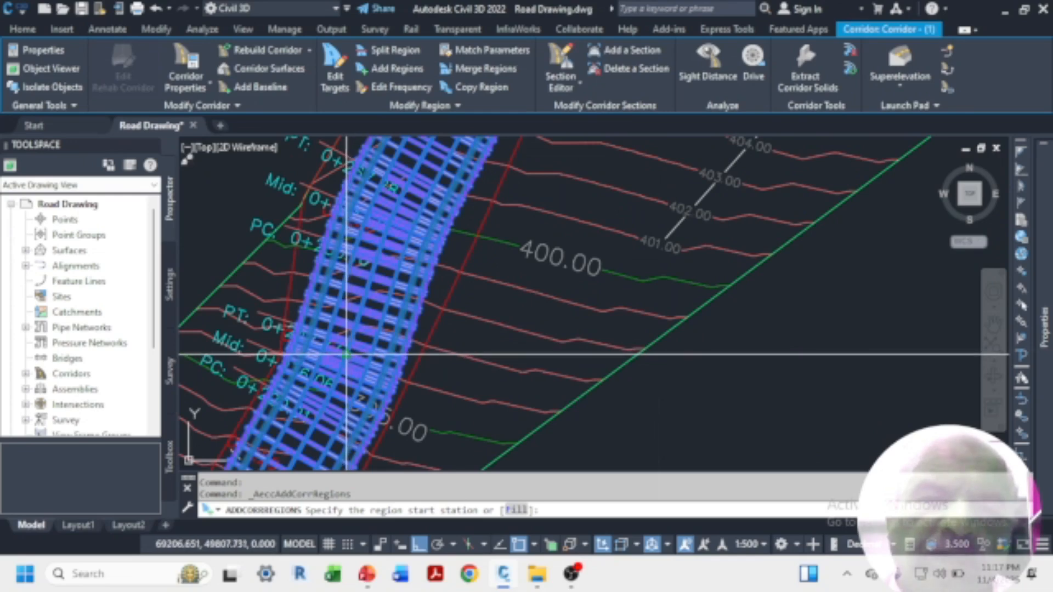
key("Escape")
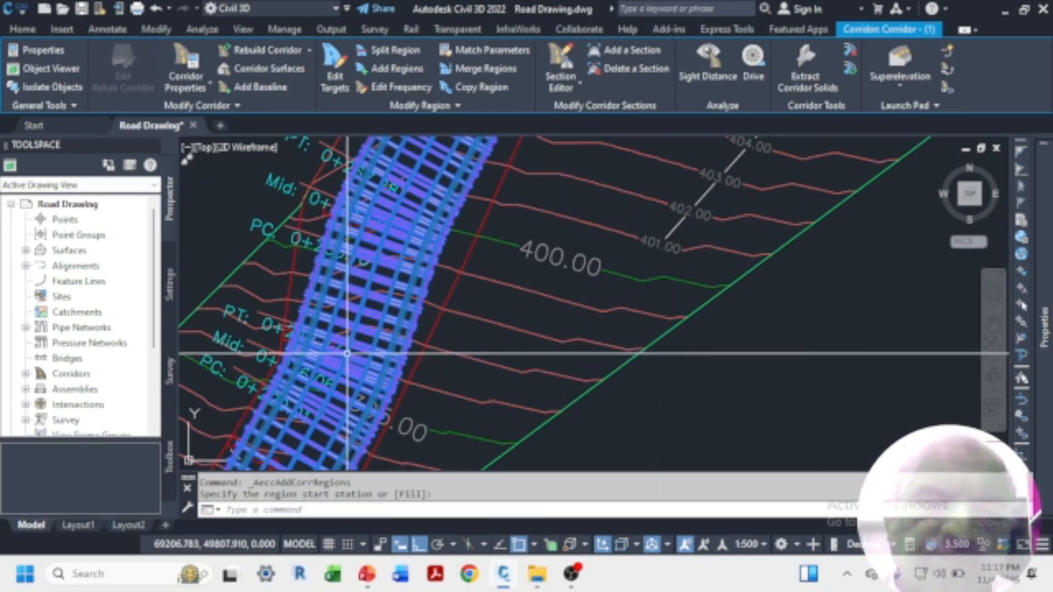
- Merge the adjacent main road region into RG - Main Road - (1), copying the first region's assembly, and dismiss the event list
scroll(372, 334, "down", 6)
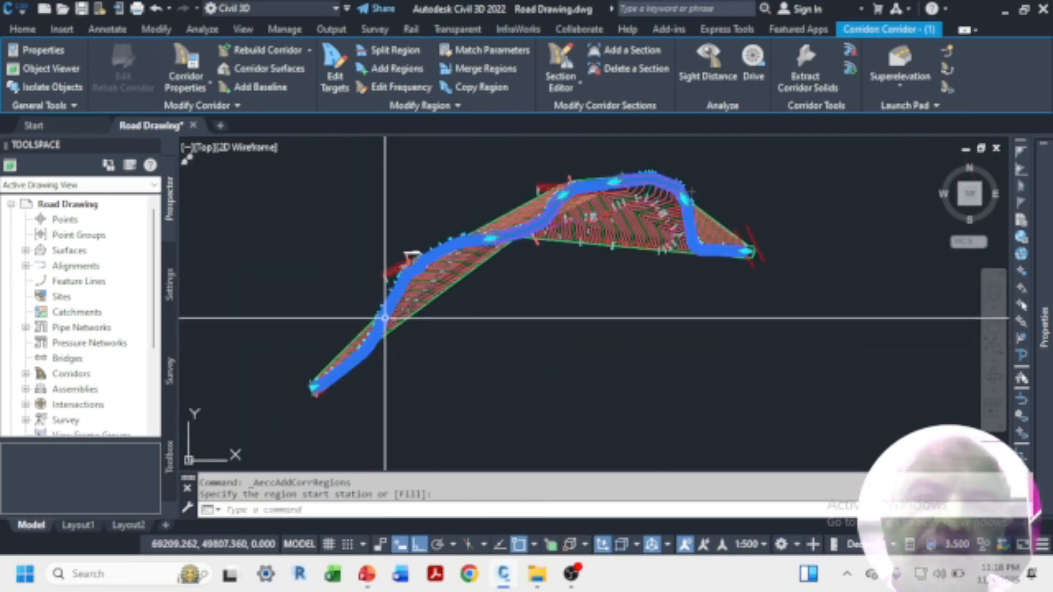
scroll(385, 318, "up", 7)
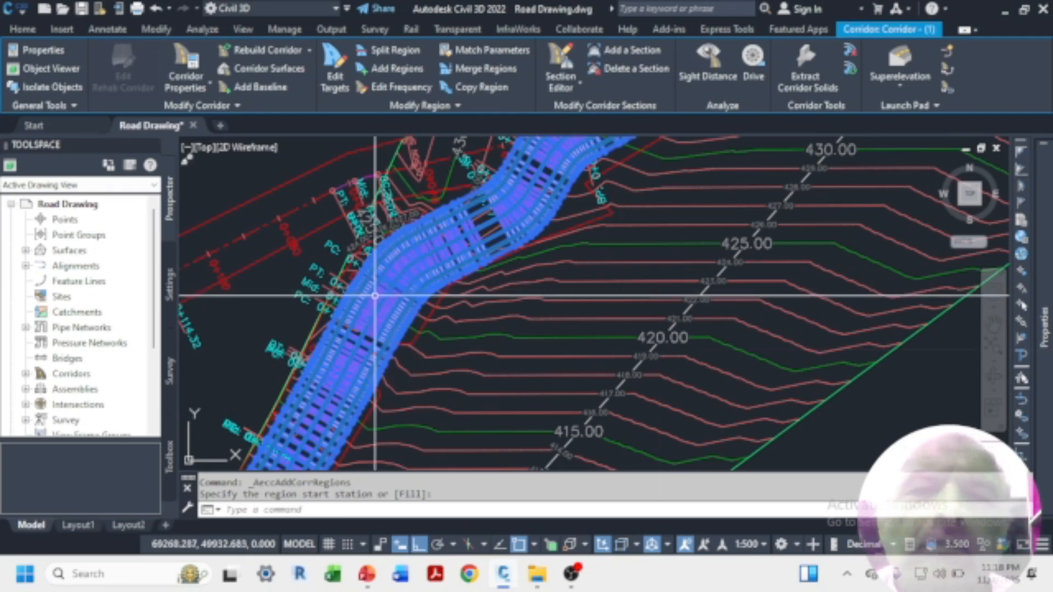
left_click(477, 65)
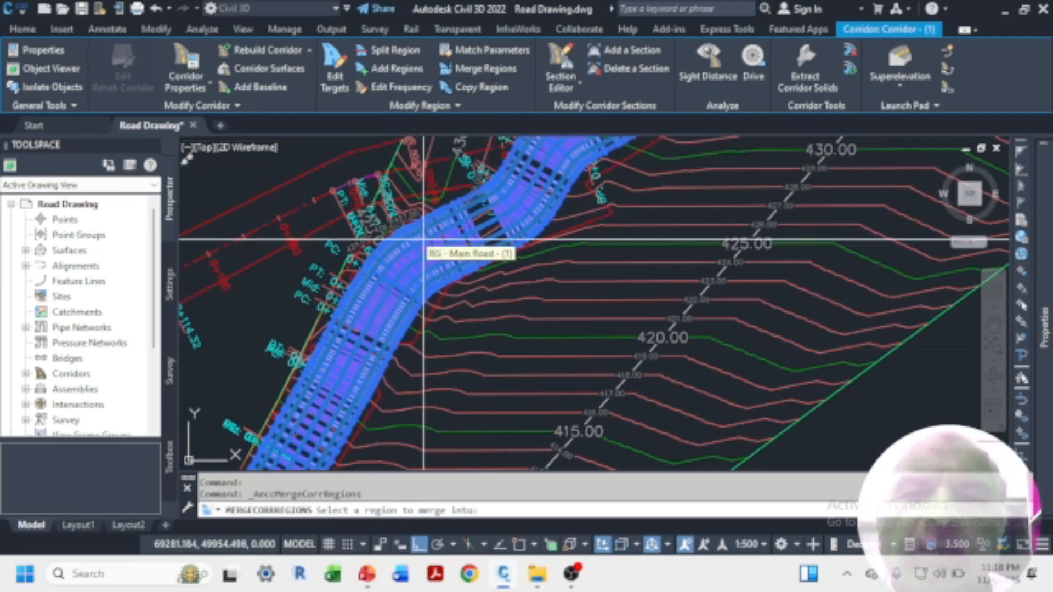
left_click(405, 299)
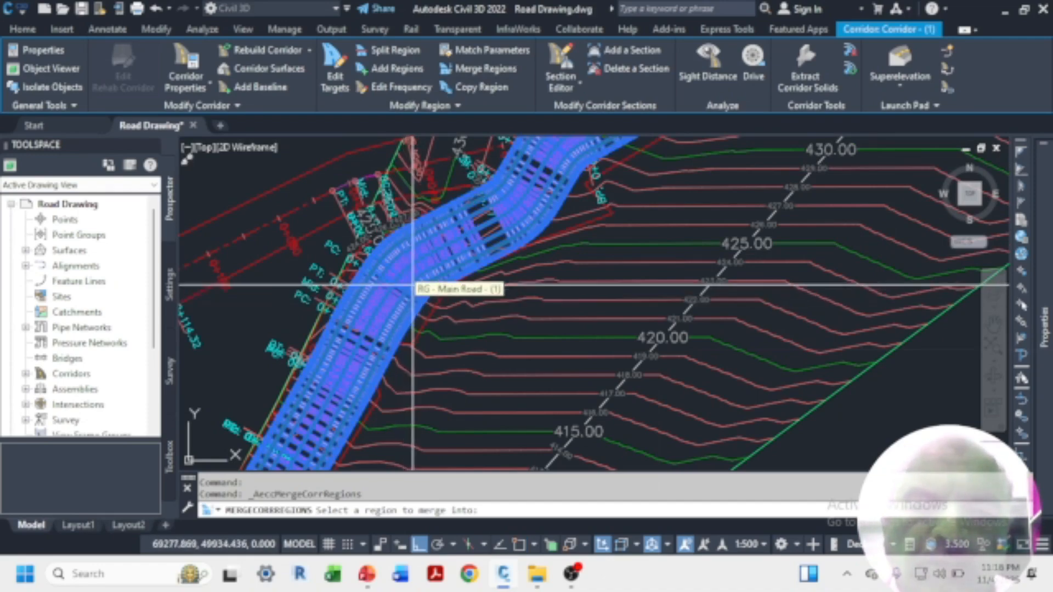
scroll(390, 312, "down", 4)
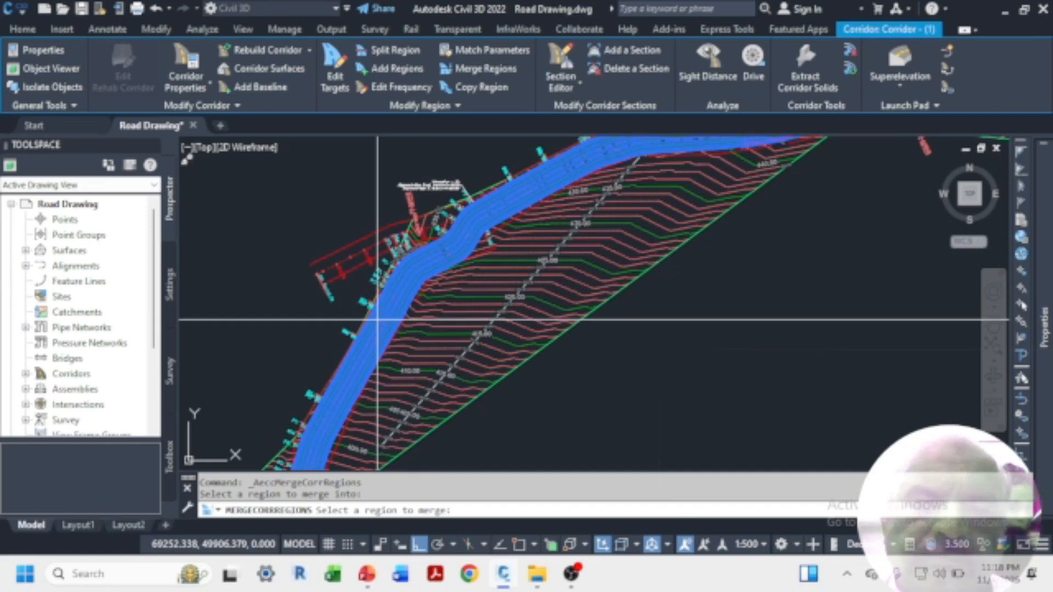
scroll(388, 319, "down", 5)
left_click(497, 278)
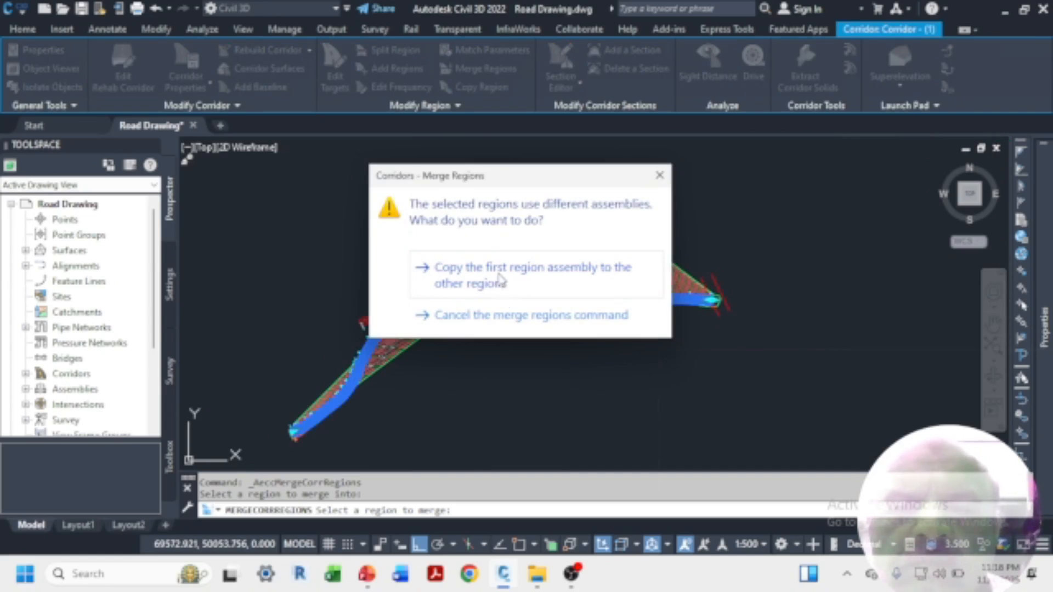
left_click(499, 280)
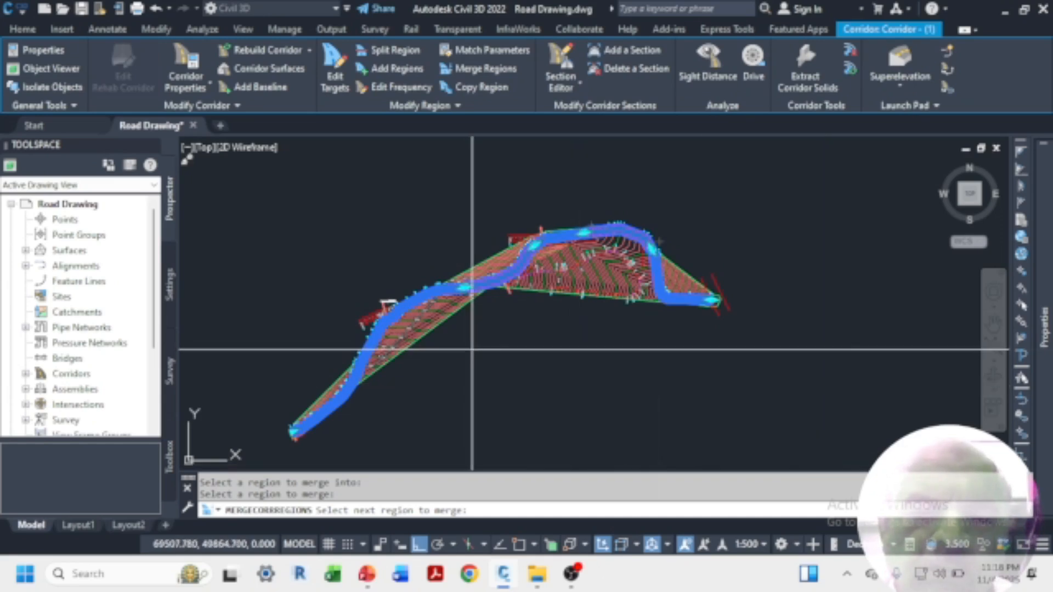
key("Return")
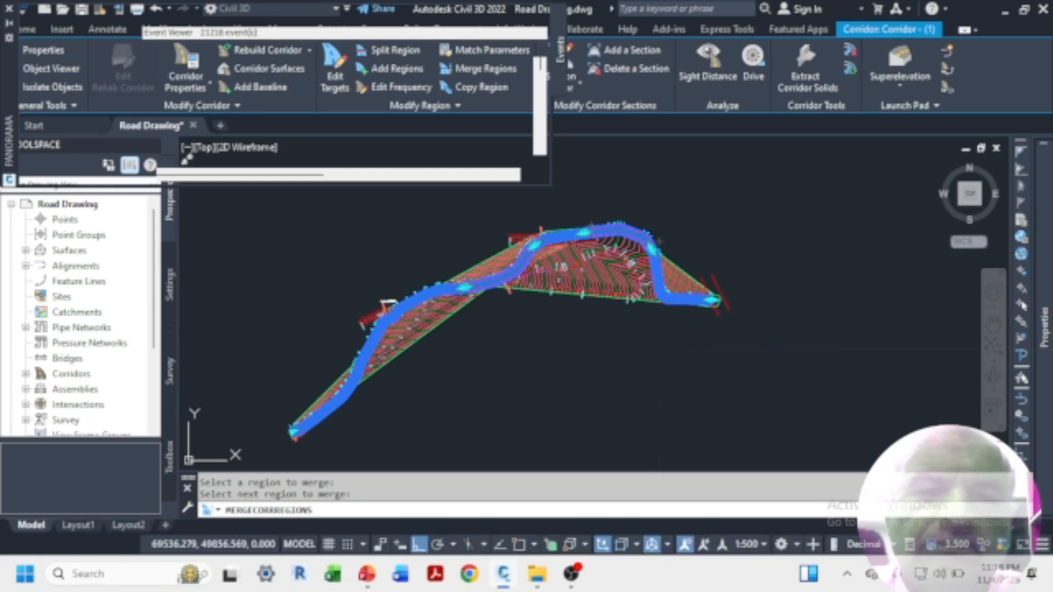
left_click(8, 8)
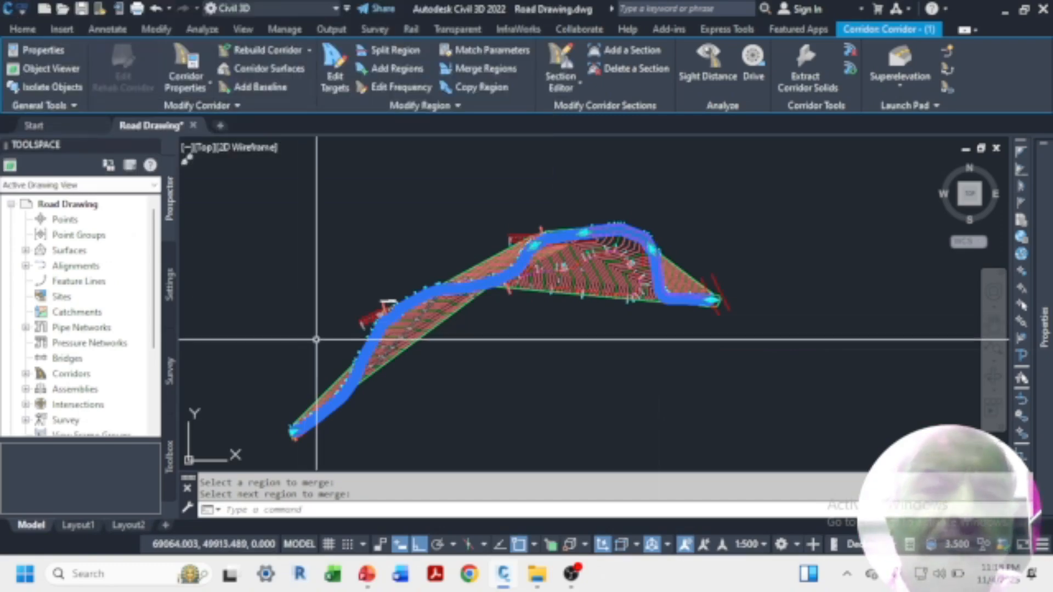
- Examine the merged main road corridor in plan, from its southwestern stretch up to the section beside the 445 m contour
scroll(422, 291, "up", 4)
scroll(388, 324, "up", 3)
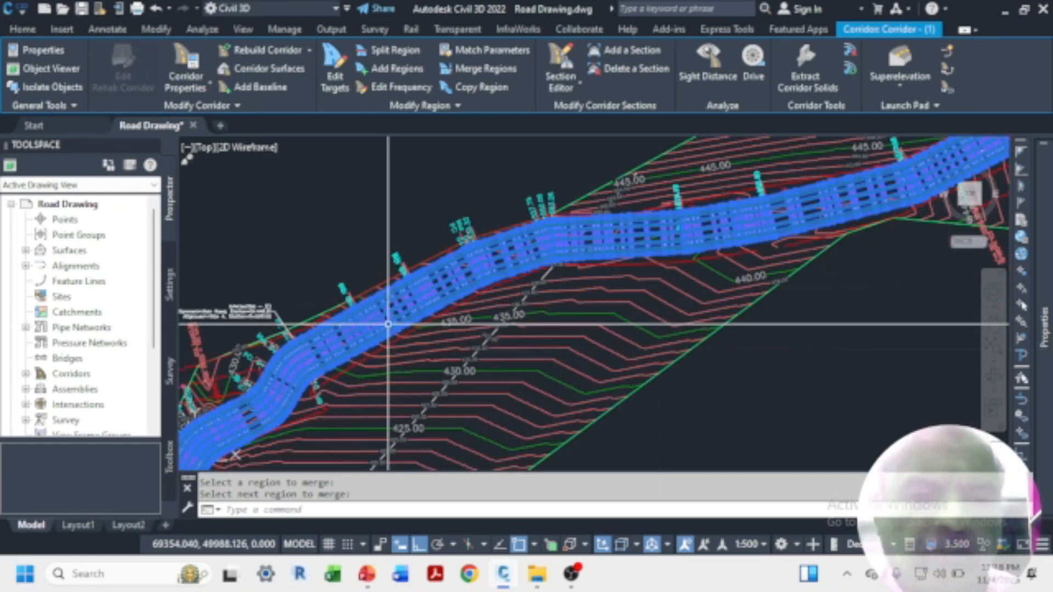
scroll(388, 324, "down", 4)
key("Escape")
scroll(423, 240, "down", 2)
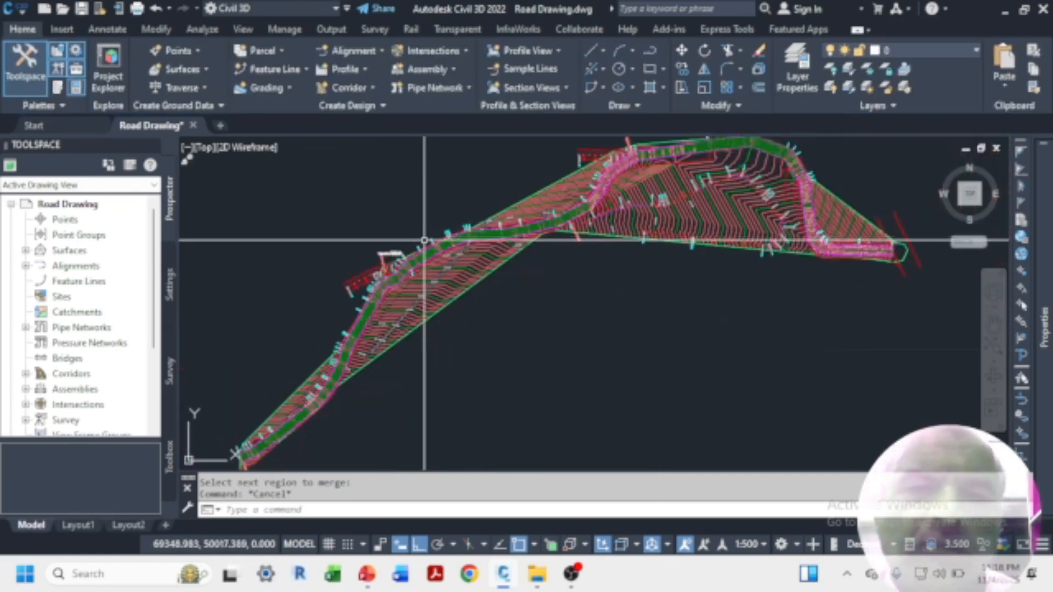
scroll(424, 239, "up", 6)
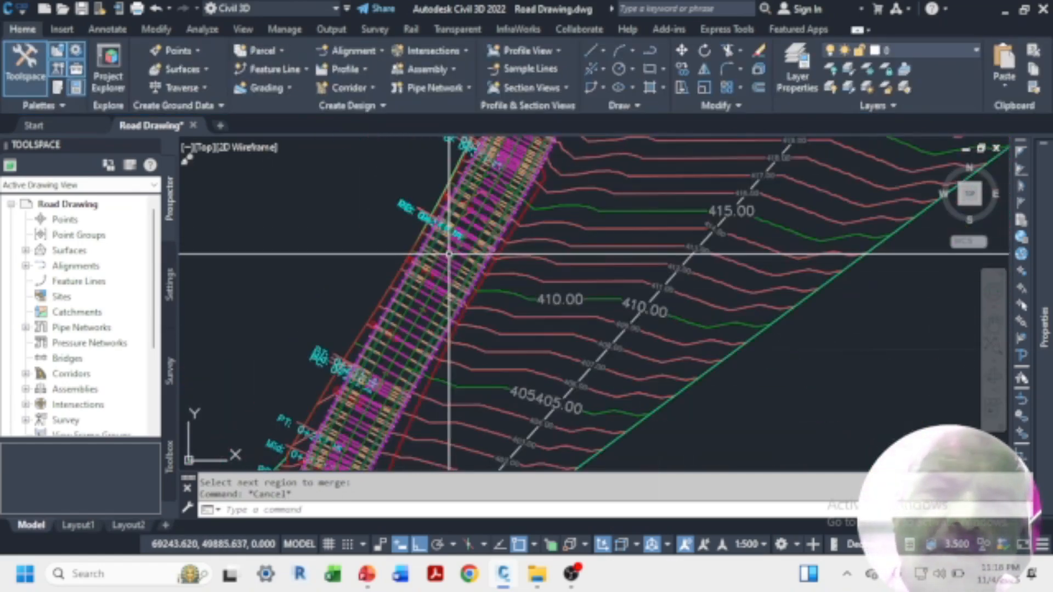
scroll(449, 254, "down", 6)
scroll(512, 261, "up", 4)
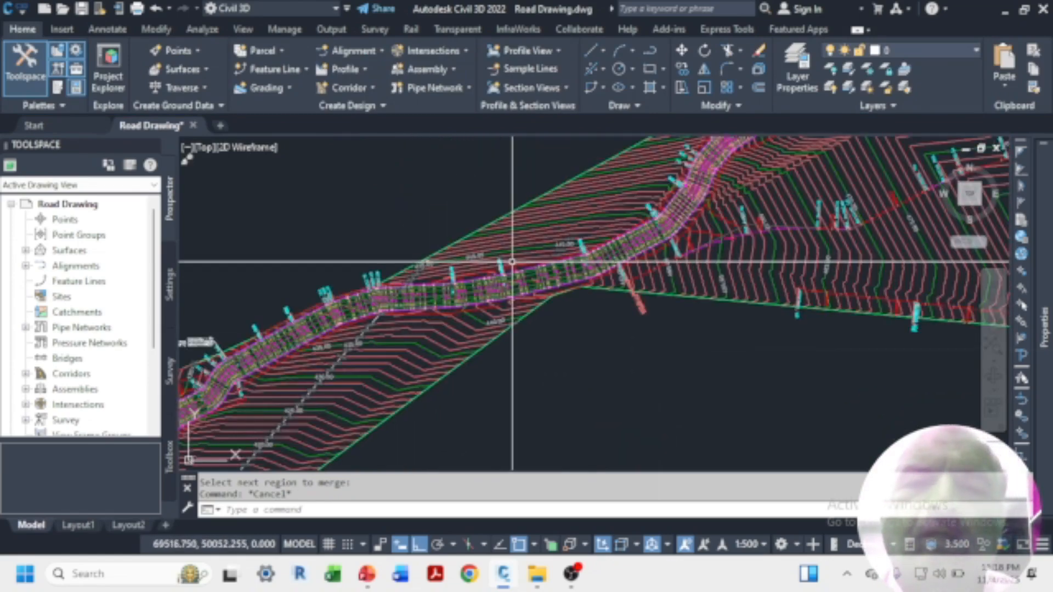
scroll(512, 261, "up", 3)
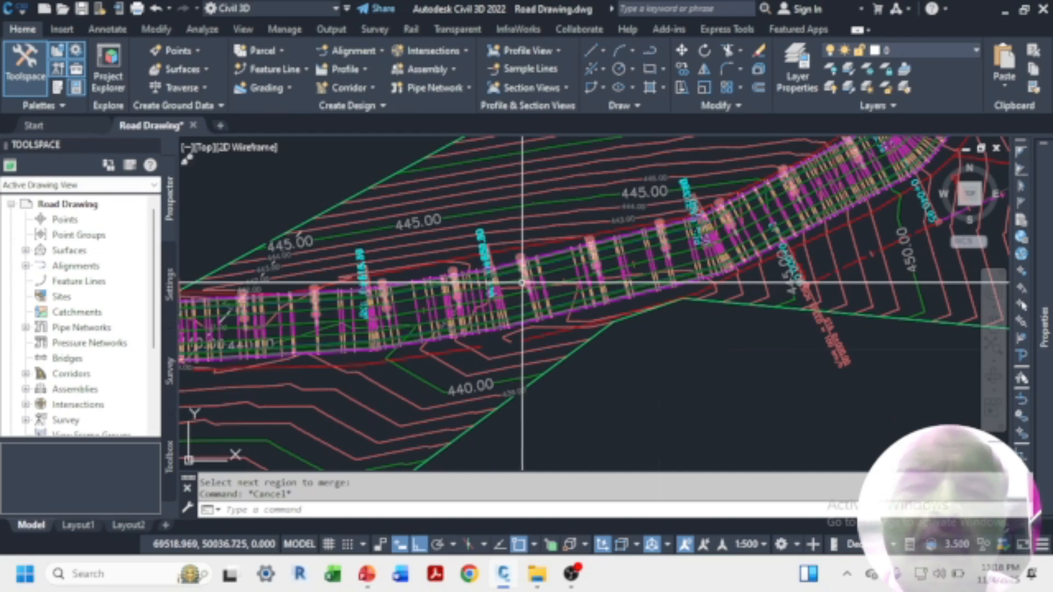
- Review the corridor's section editor view/edit options, including view scale, clip, grid and default style settings, and close them
left_click(537, 296)
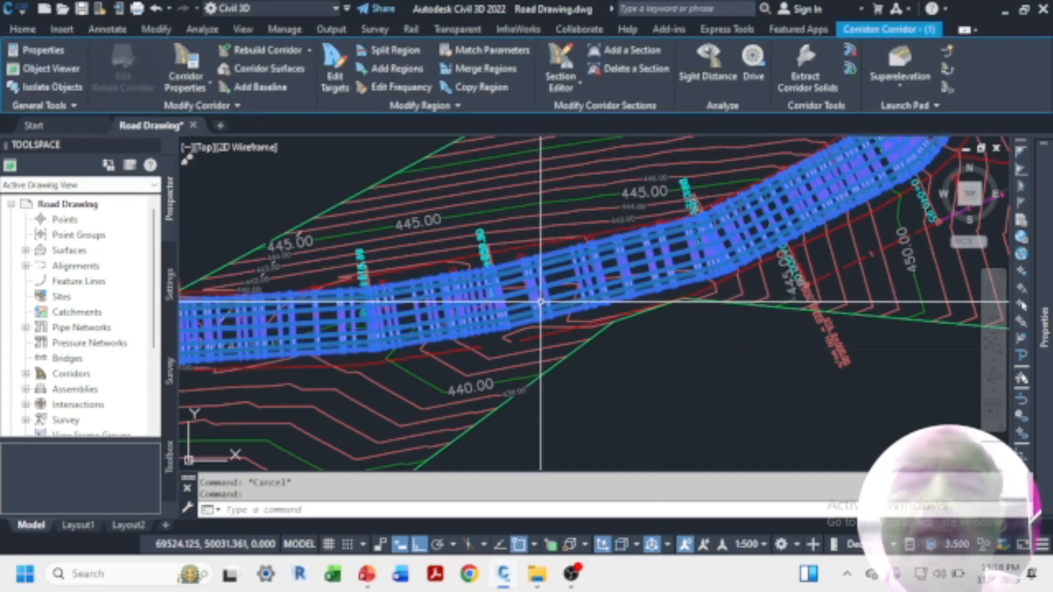
left_click(578, 77)
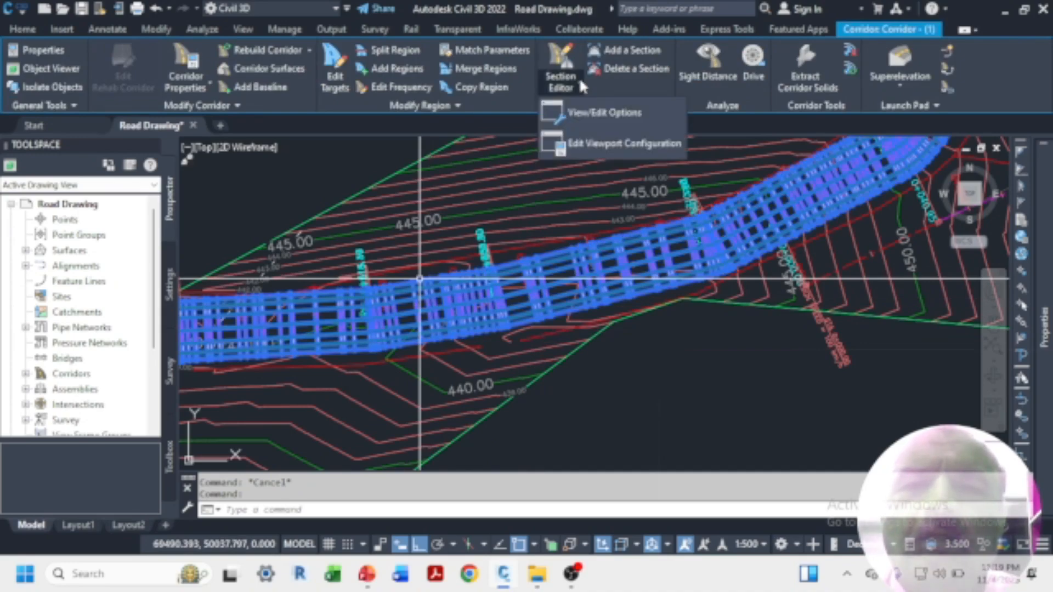
left_click(595, 114)
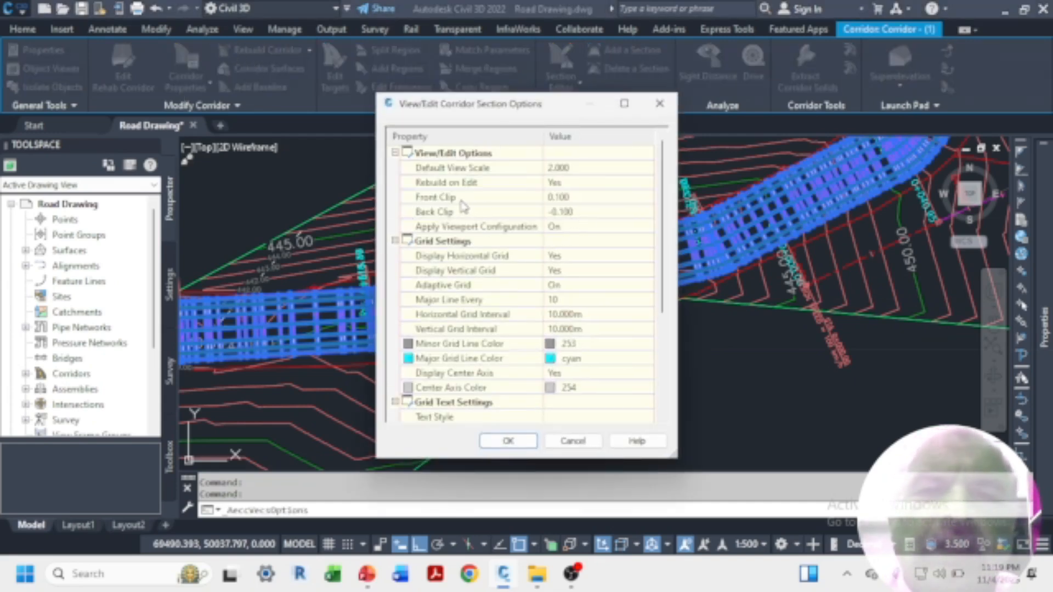
left_click(585, 165)
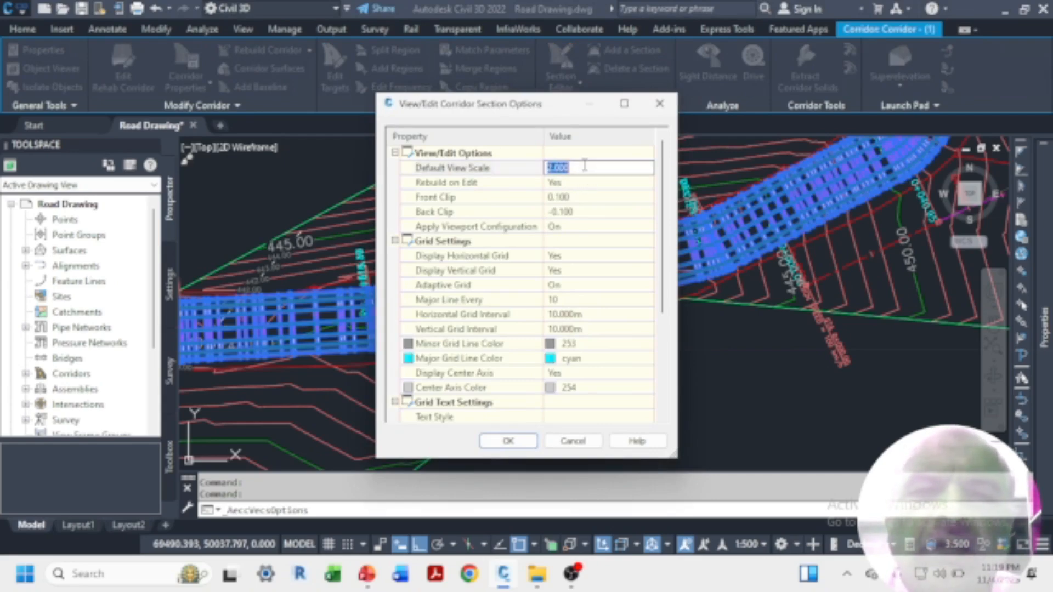
left_click(570, 199)
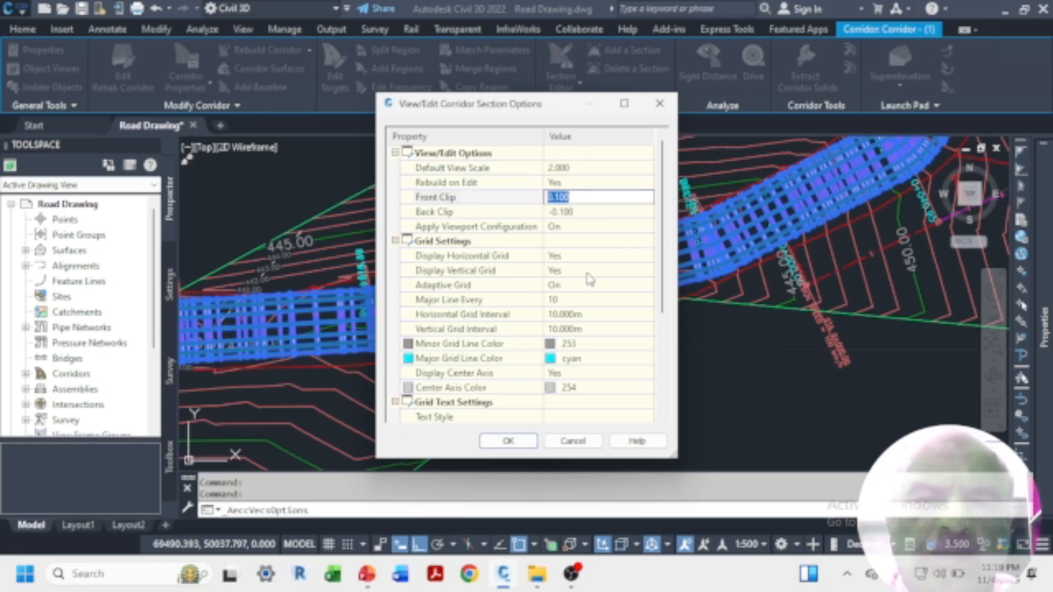
left_click_drag(659, 267, 672, 368)
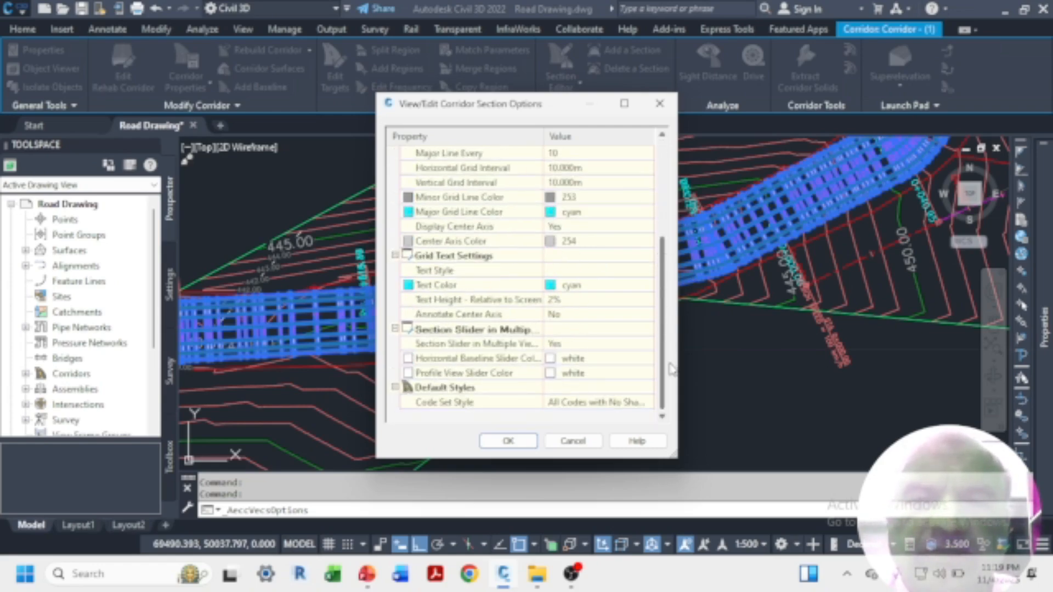
left_click(508, 441)
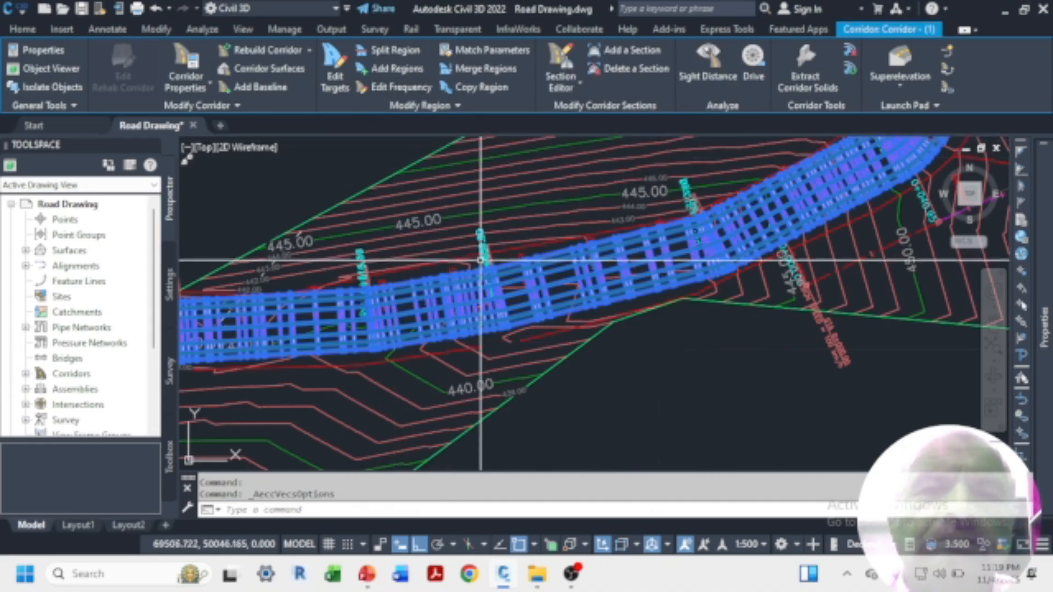
- Review the corridor's general information and region parameters in its properties, including the first region's assembly frequency settings
right_click(482, 284)
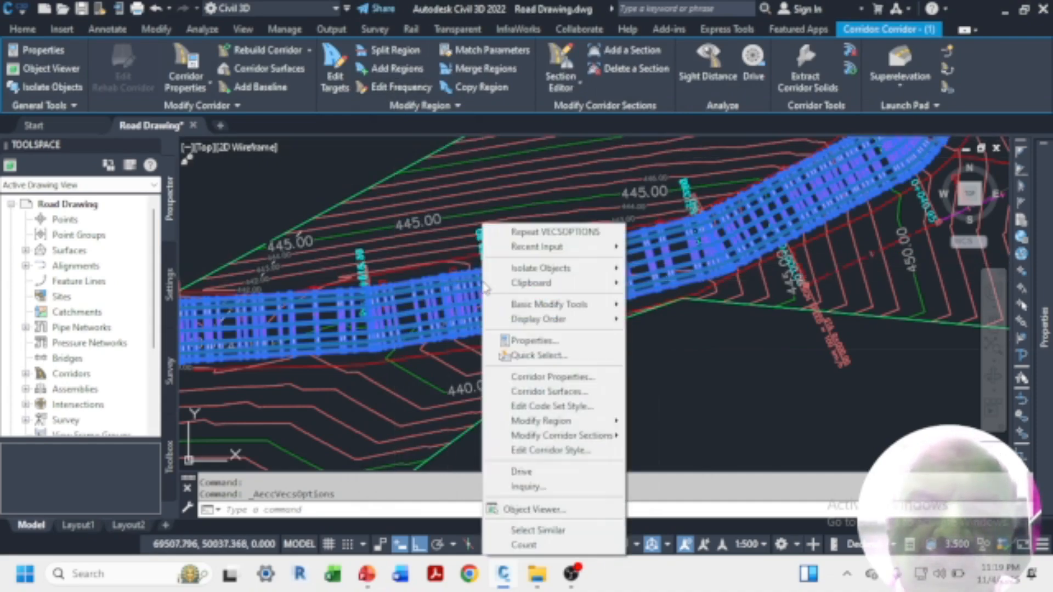
left_click(575, 378)
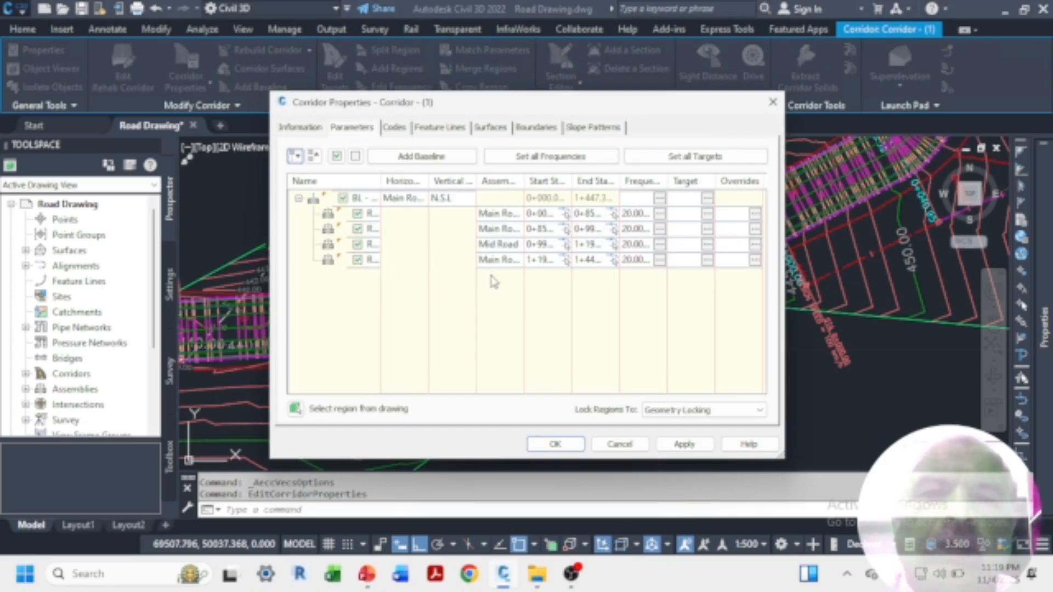
left_click(301, 127)
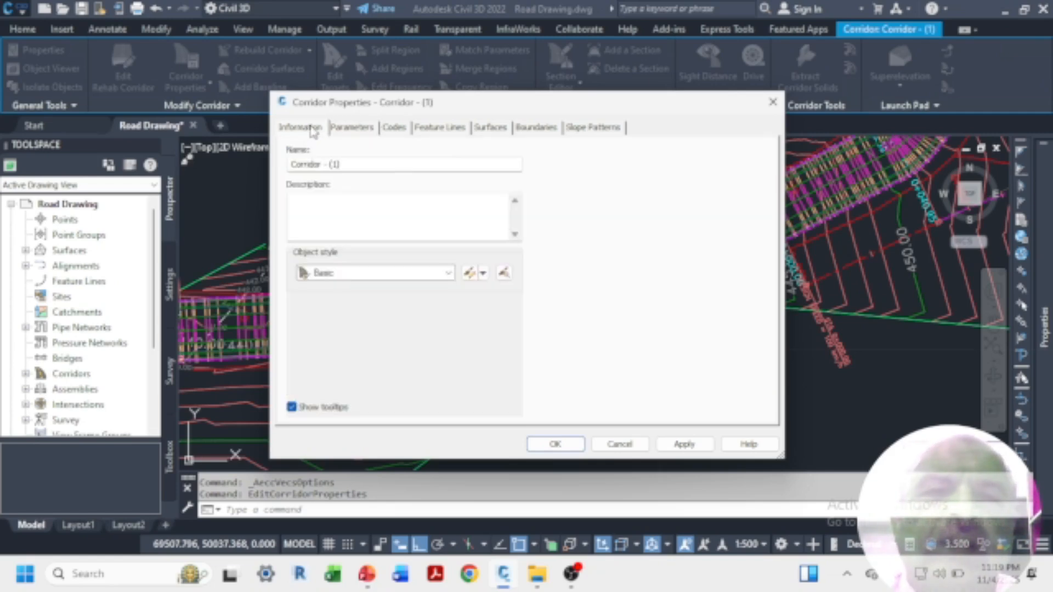
left_click(352, 132)
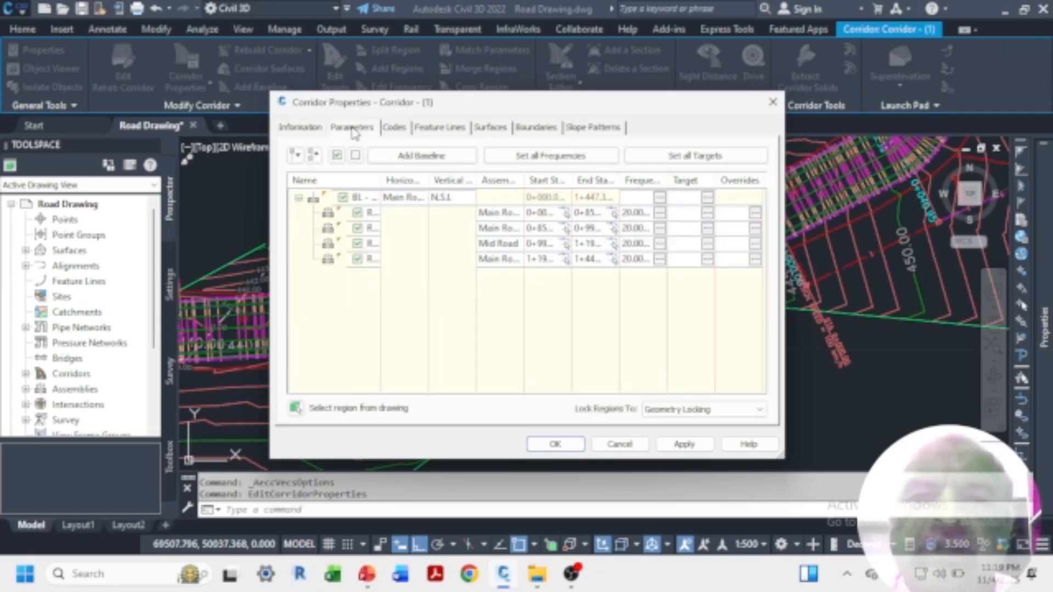
left_click(660, 214)
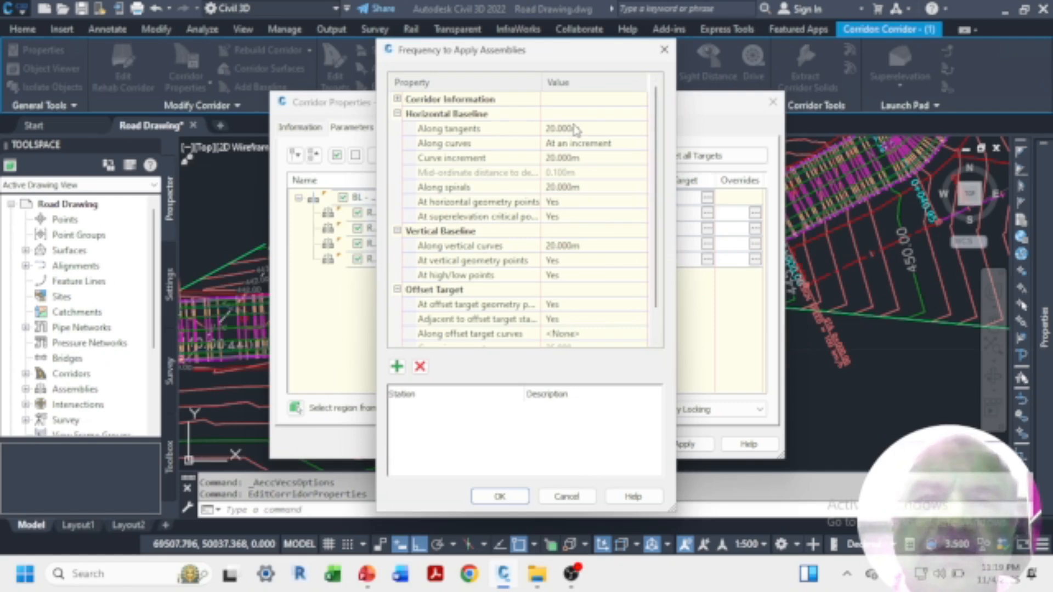
left_click(567, 496)
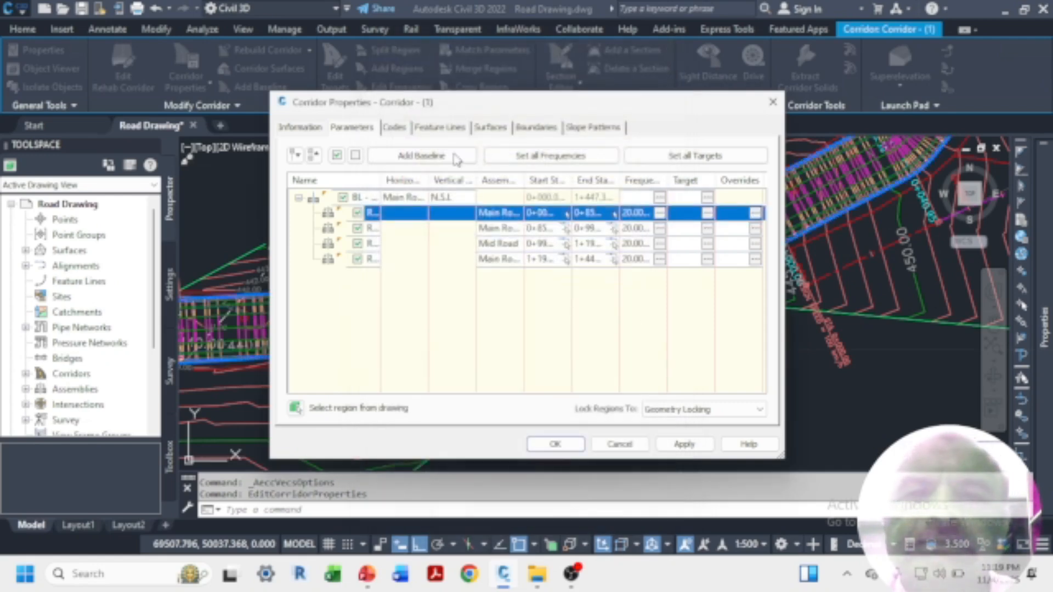
- Review the corridor's feature lines, surfaces, boundaries and slope patterns, return to its region parameters, and apply and close the properties
left_click(437, 127)
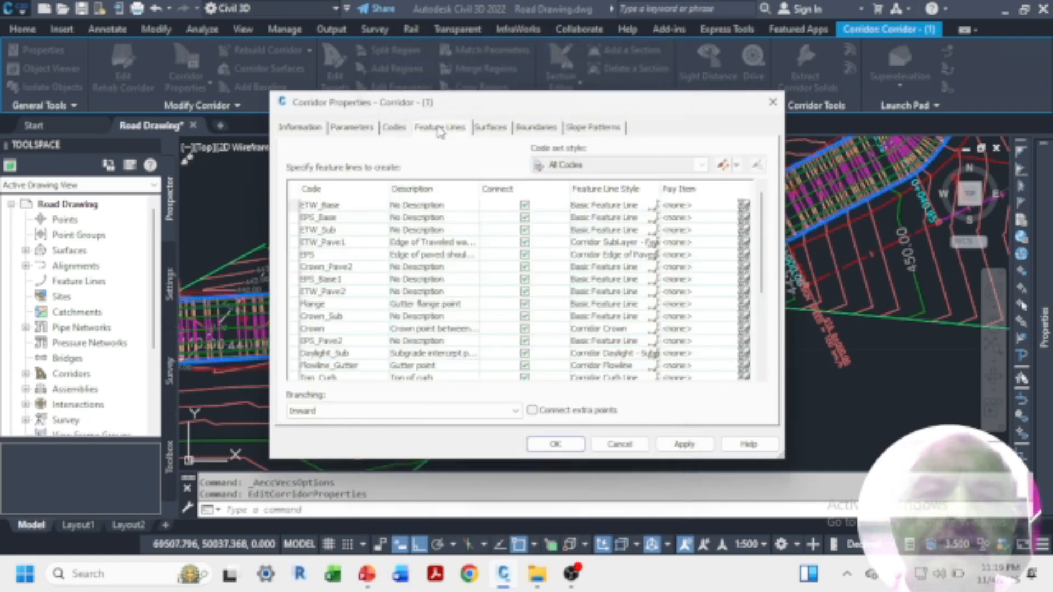
left_click(487, 130)
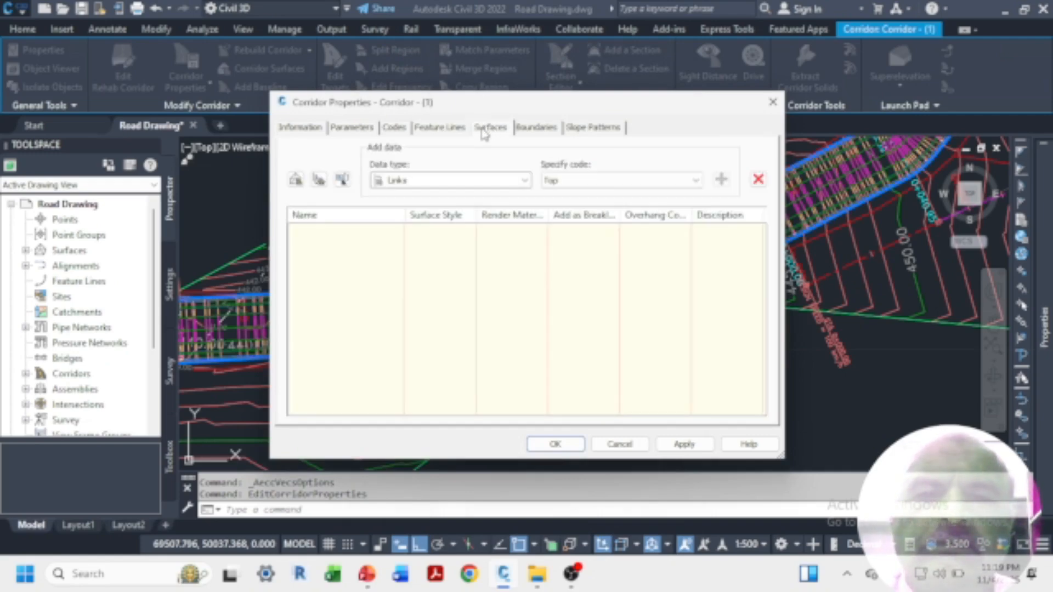
left_click(524, 135)
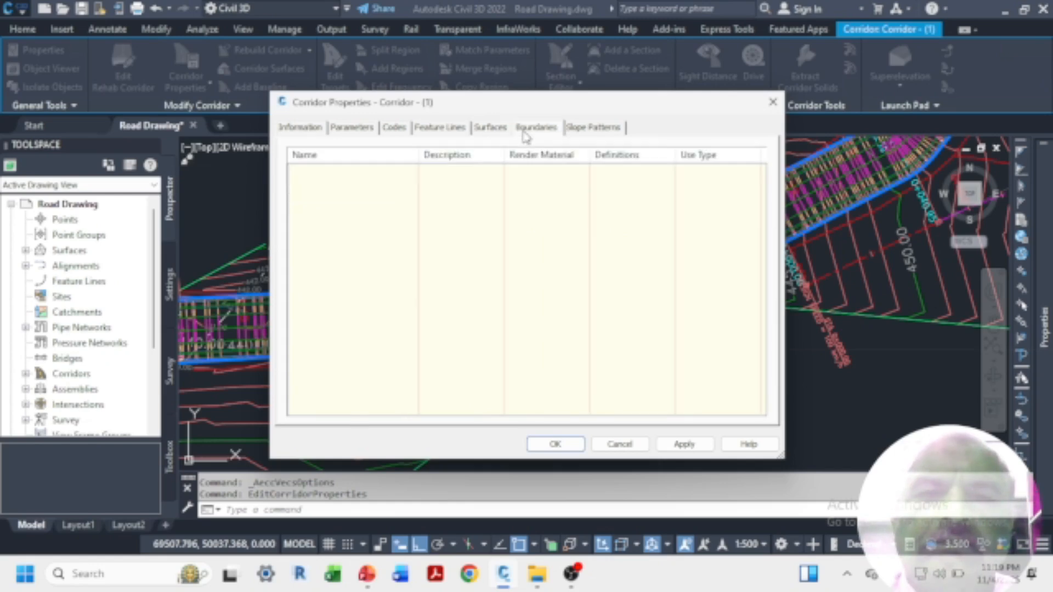
left_click(590, 129)
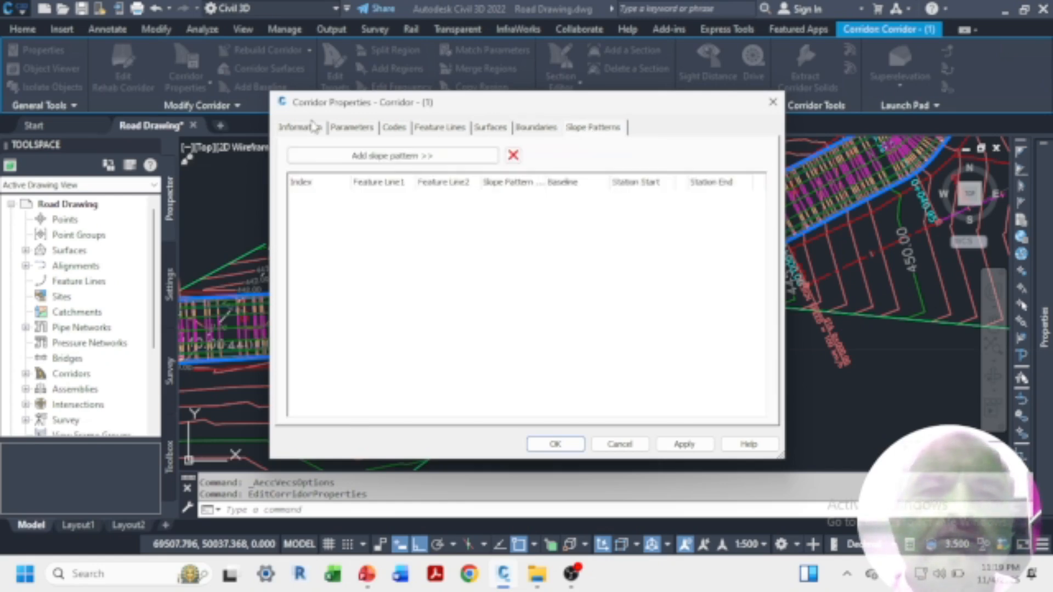
left_click(352, 129)
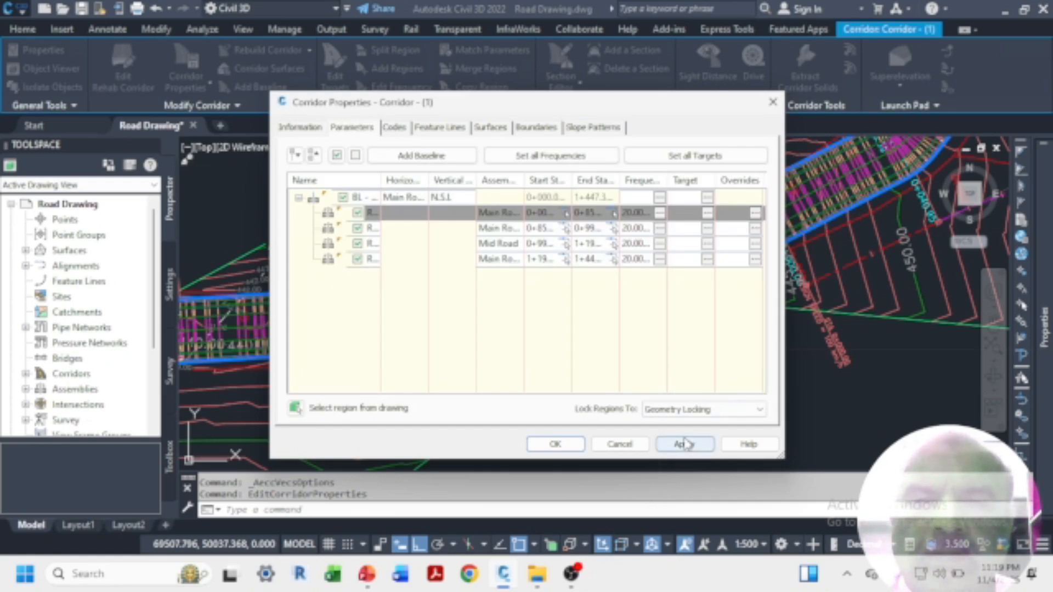
left_click(684, 444)
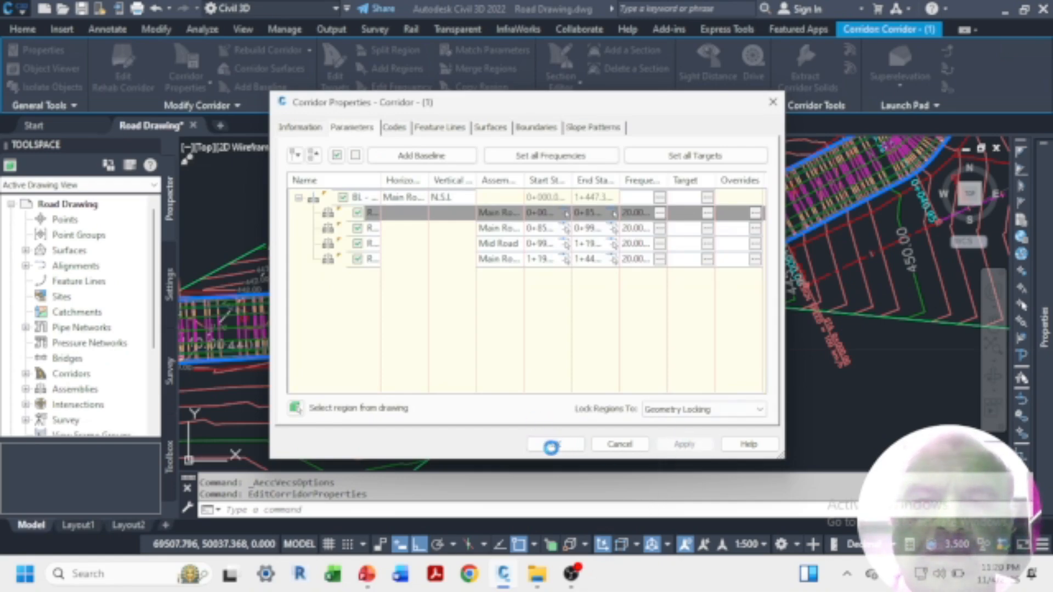
left_click(555, 444)
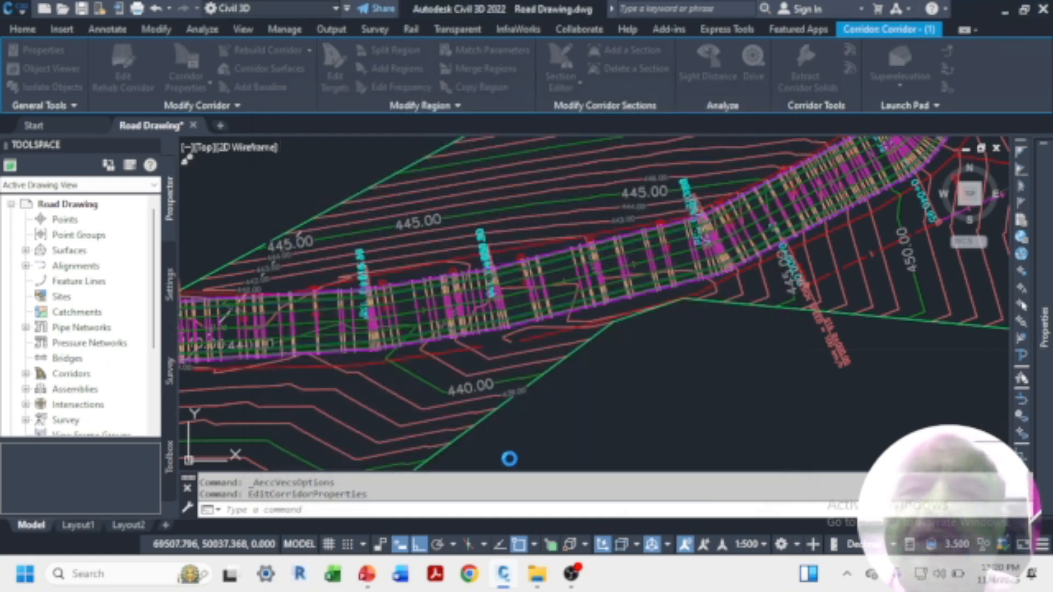
- Examine the main road corridor in plan through the northern bend and along the stretch towards the eastern curve
scroll(470, 312, "down", 5)
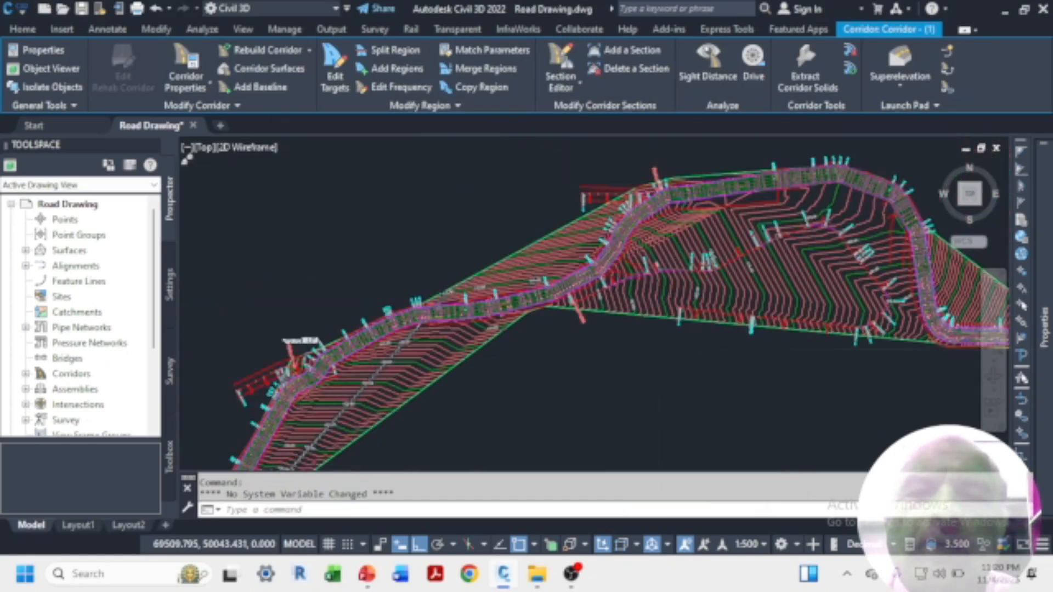
scroll(486, 265, "down", 5)
scroll(533, 249, "up", 7)
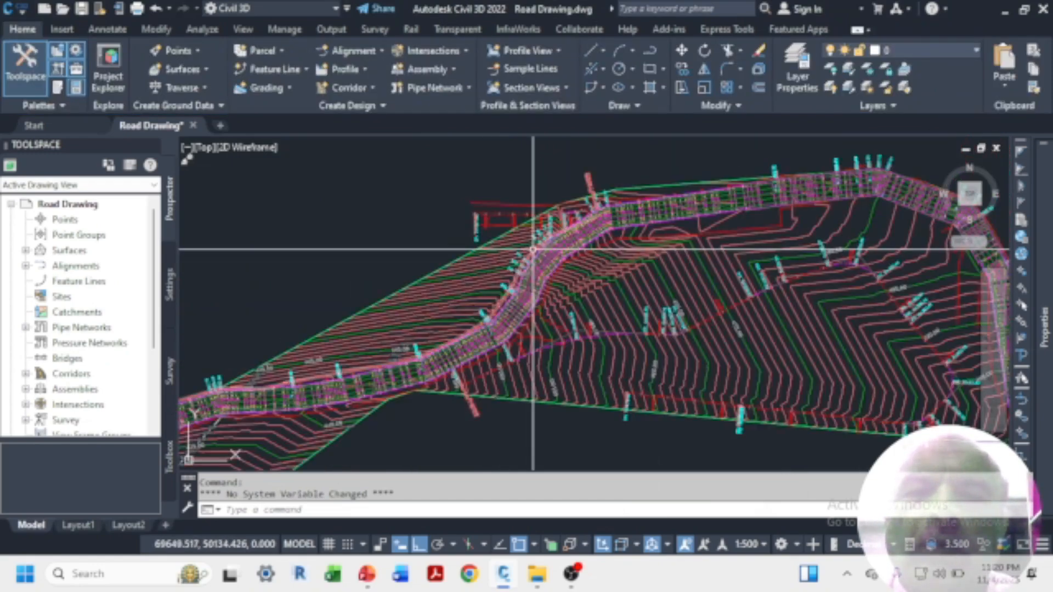
scroll(603, 227, "up", 6)
scroll(487, 251, "down", 5)
scroll(593, 210, "up", 3)
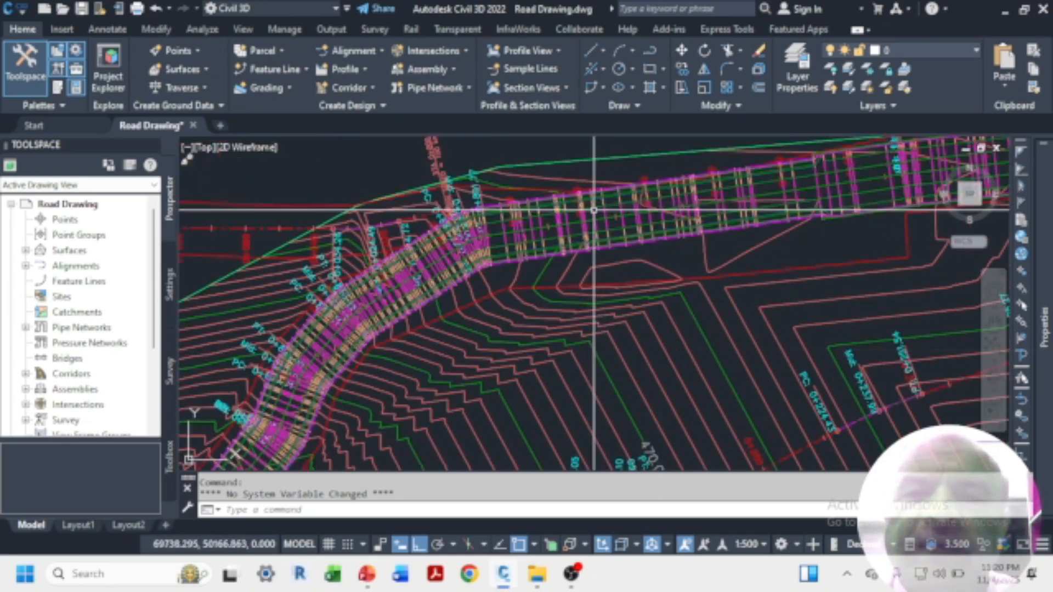
scroll(593, 210, "down", 4)
scroll(535, 236, "up", 5)
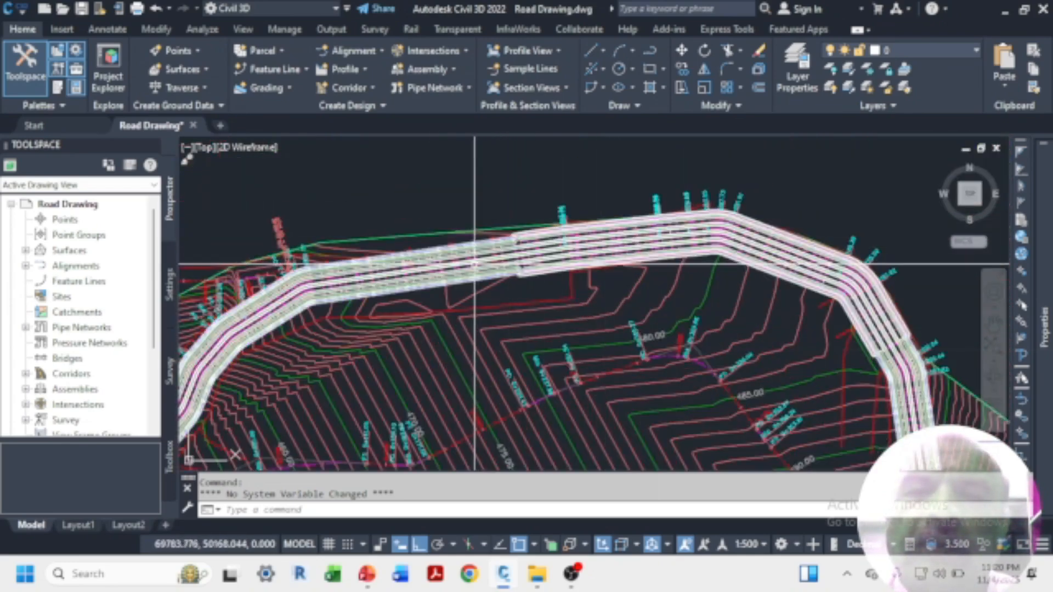
scroll(475, 266, "up", 2)
scroll(476, 266, "down", 6)
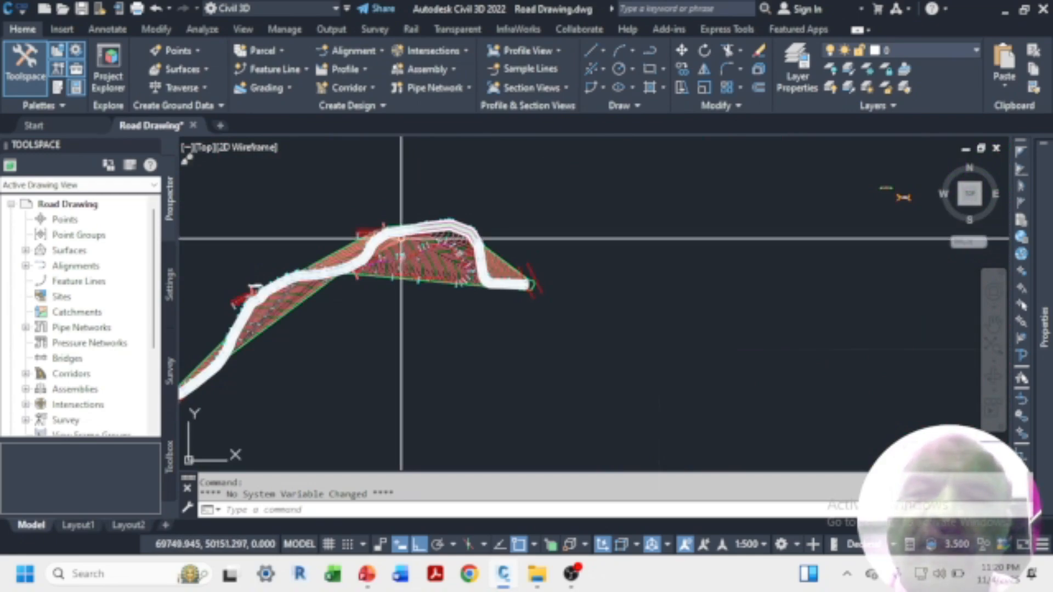
- Examine the two road assemblies drawn east of the corridor, and return to the overall corridor plan
scroll(402, 239, "down", 3)
scroll(571, 236, "up", 5)
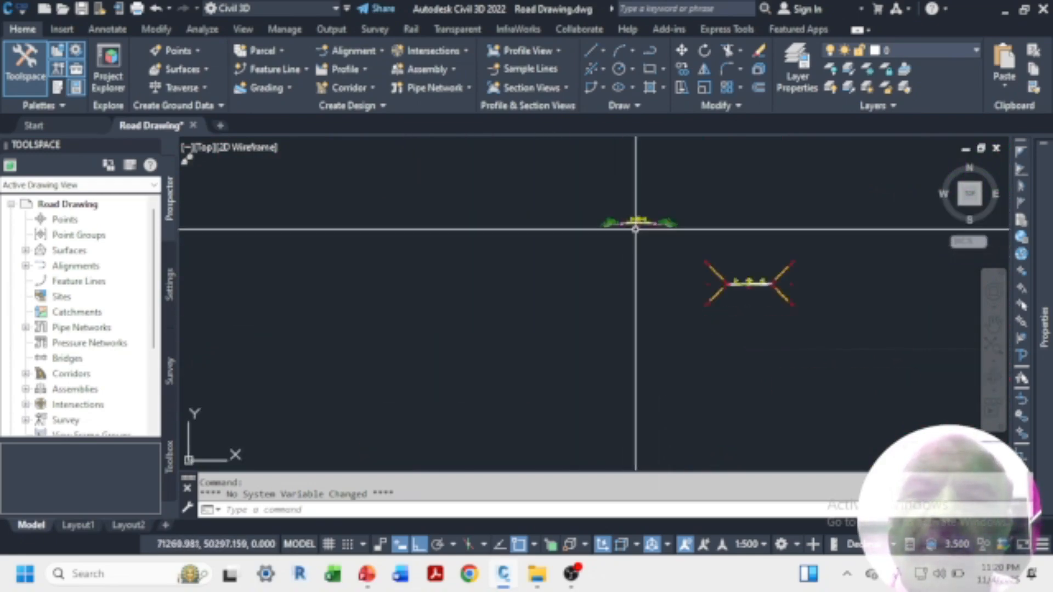
scroll(624, 226, "up", 3)
scroll(604, 239, "down", 3)
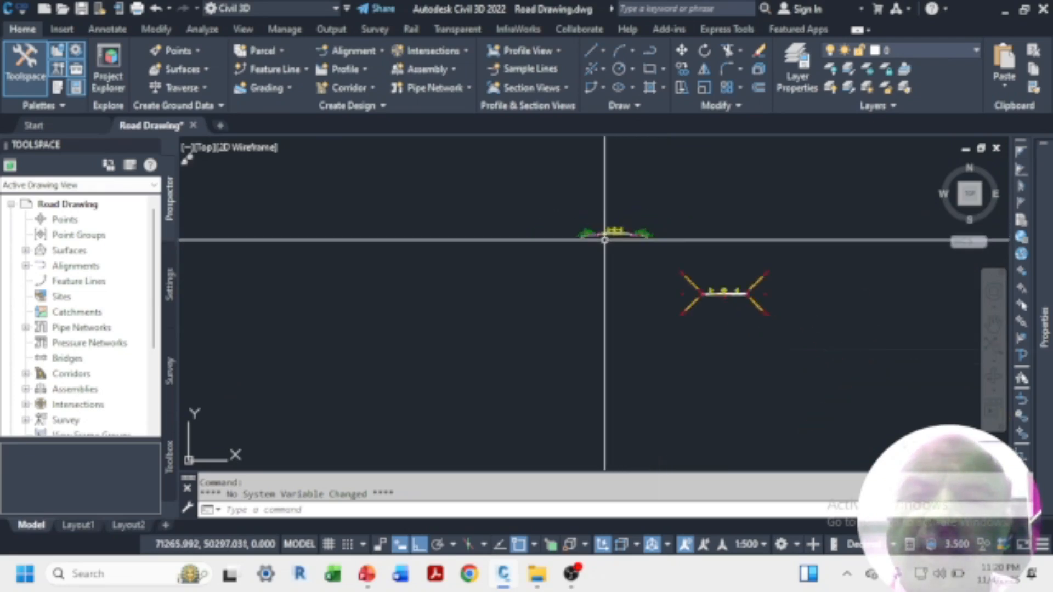
scroll(681, 225, "down", 3)
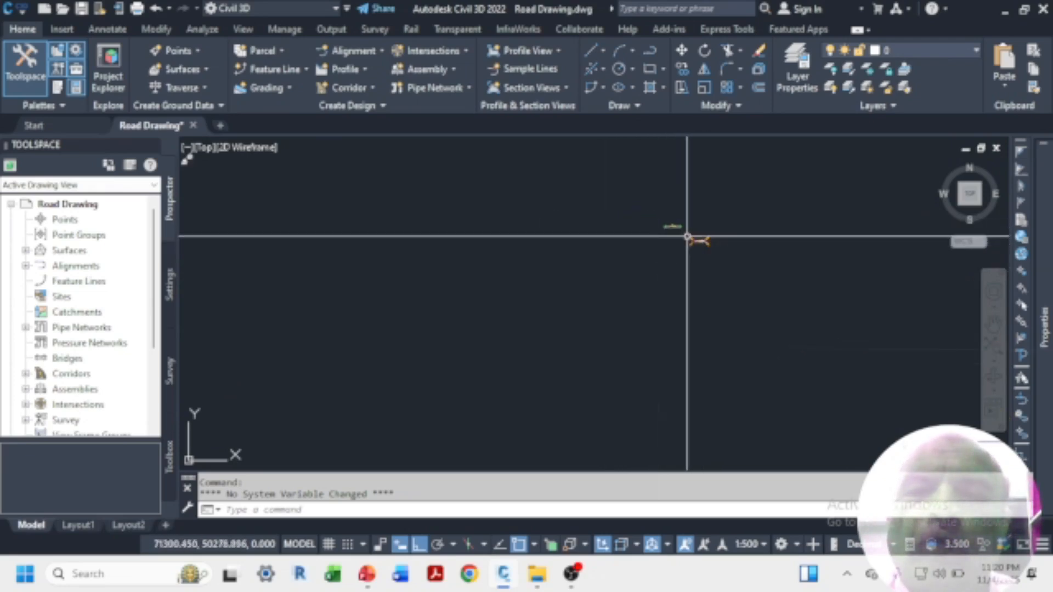
scroll(687, 235, "up", 3)
scroll(733, 251, "down", 2)
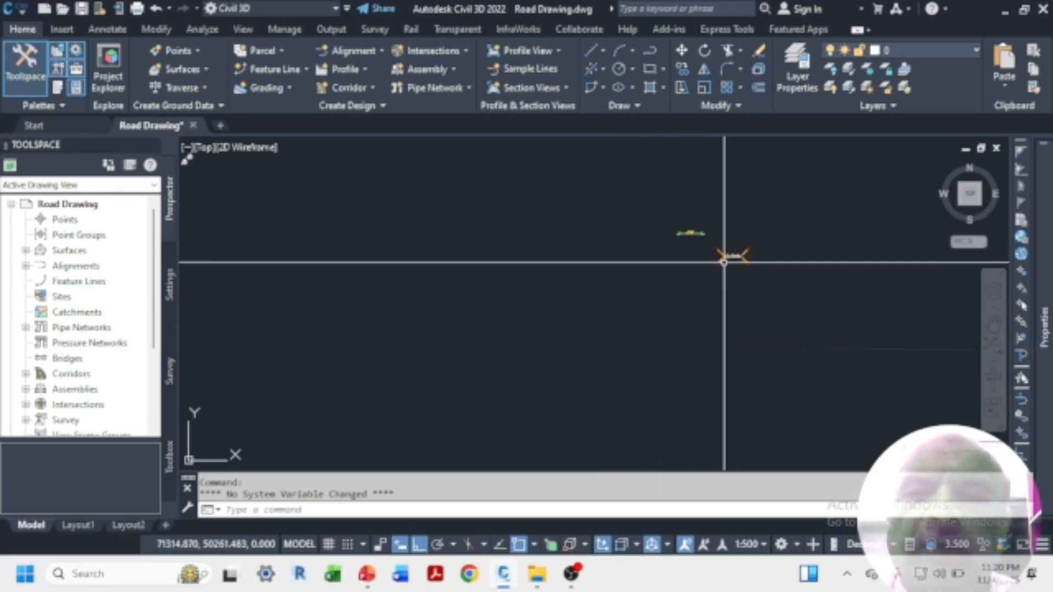
scroll(724, 261, "down", 4)
scroll(394, 302, "up", 3)
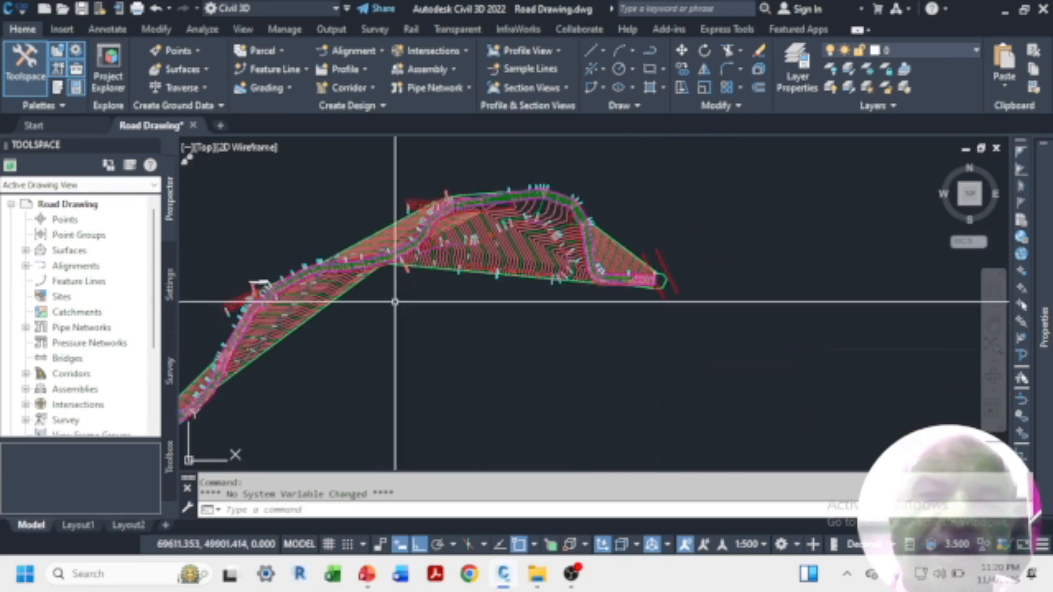
- Examine the northern bend and the region transition on the straight stretch east of it, where the corridor's assembly changes
scroll(394, 293, "up", 6)
scroll(392, 279, "down", 4)
scroll(453, 225, "up", 5)
scroll(434, 323, "down", 5)
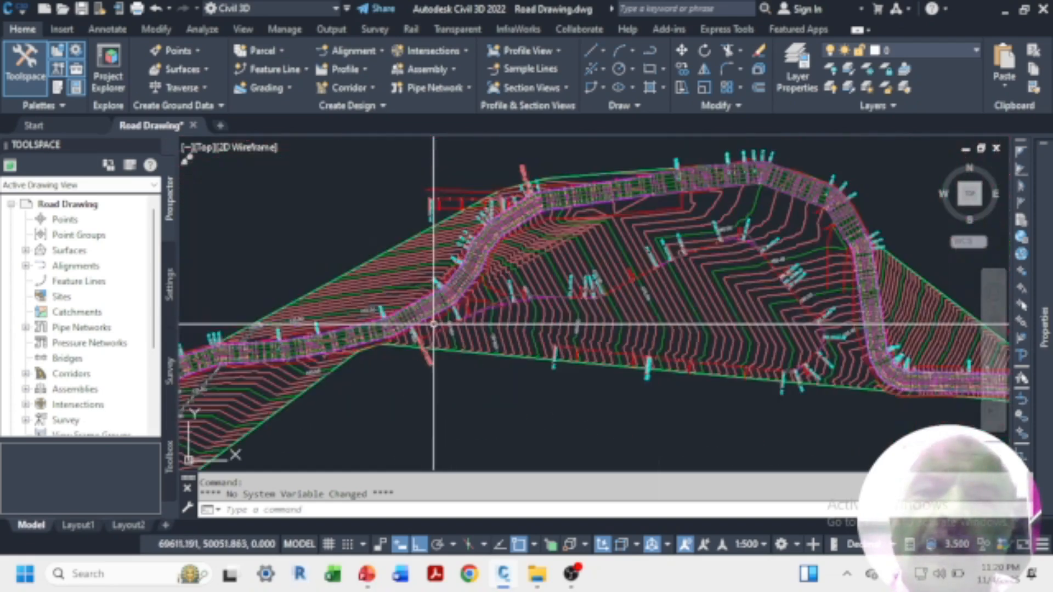
scroll(549, 208, "up", 5)
scroll(543, 208, "down", 1)
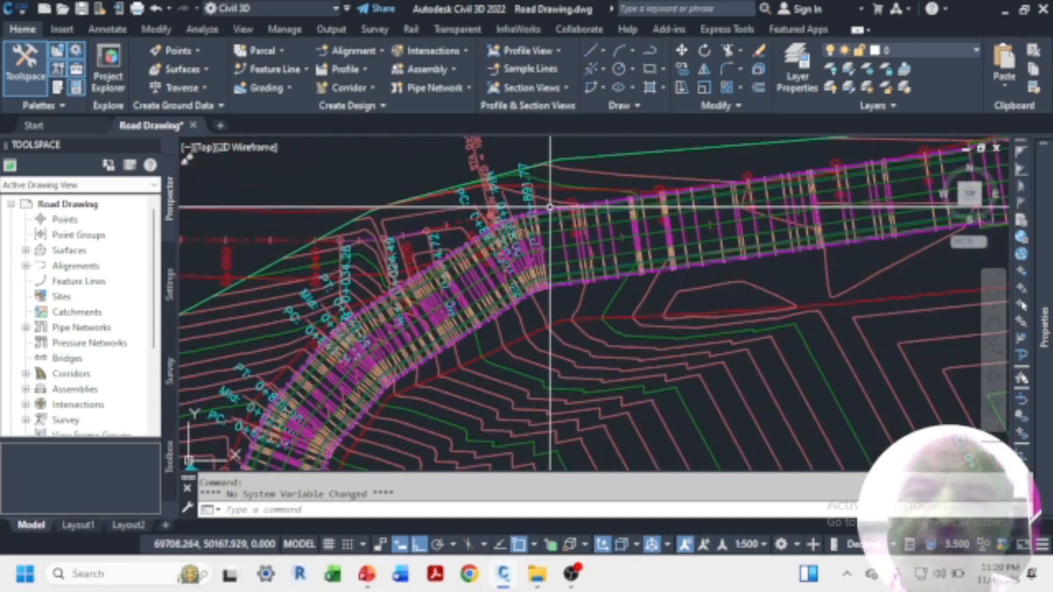
scroll(586, 207, "down", 4)
scroll(686, 164, "up", 7)
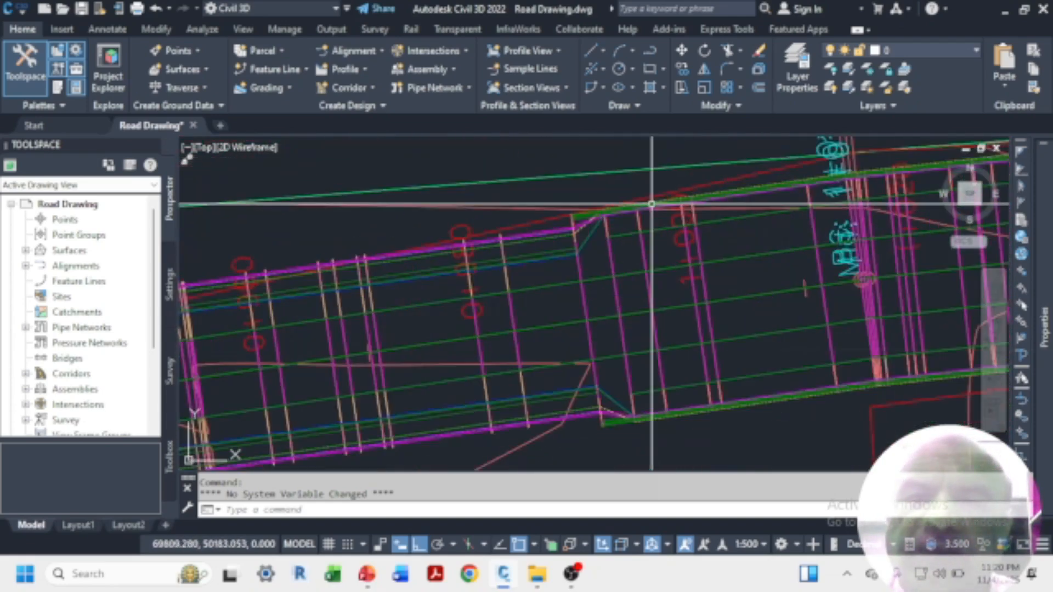
scroll(574, 233, "up", 3)
scroll(618, 223, "down", 3)
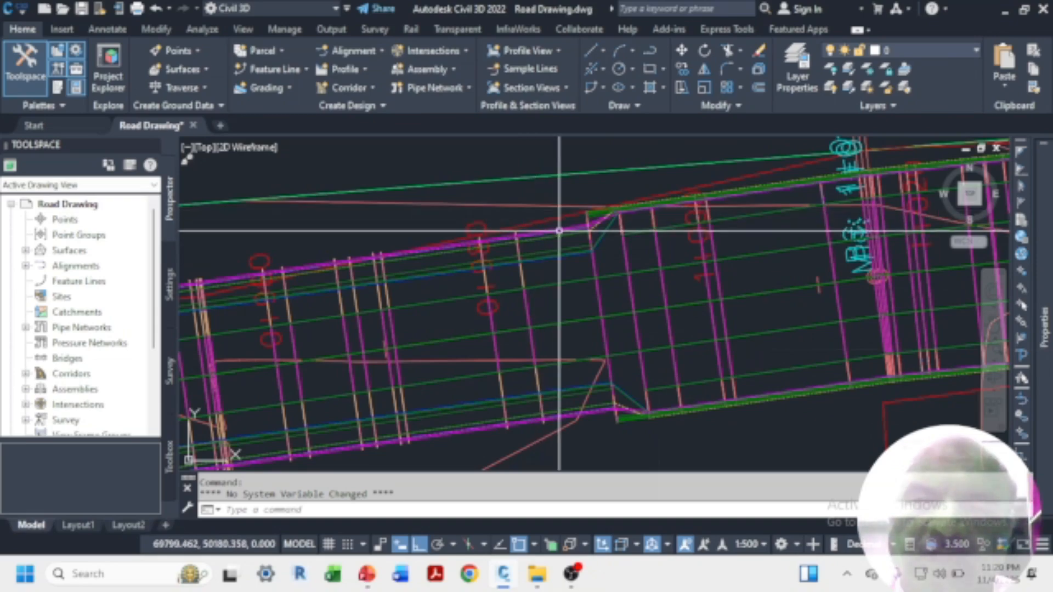
scroll(535, 254, "down", 5)
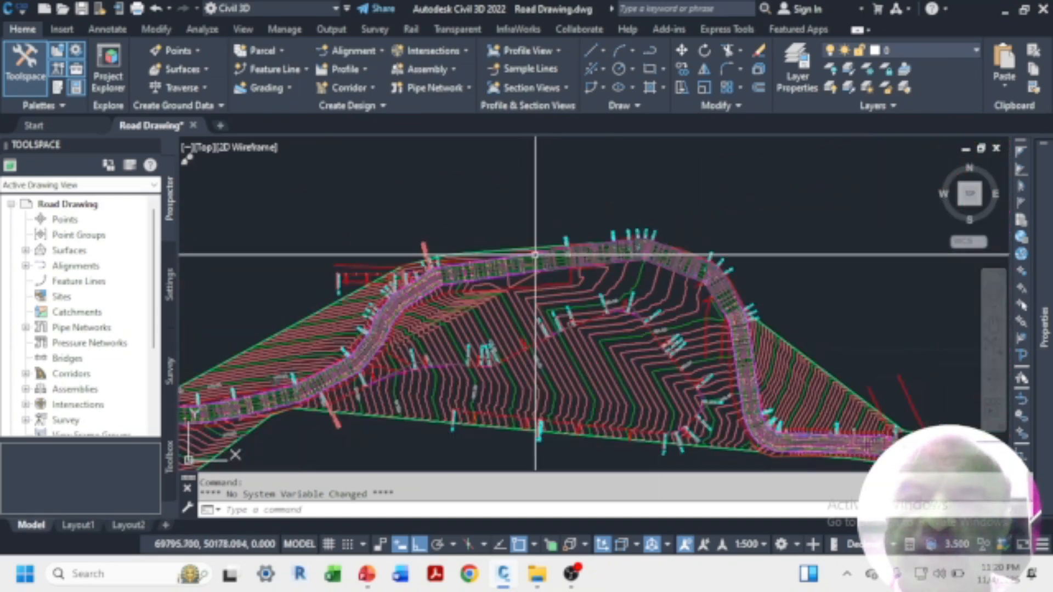
- Examine the second region transition, just before the curve labelled PC 1+201.04 on the corridor's eastern side
scroll(712, 221, "up", 5)
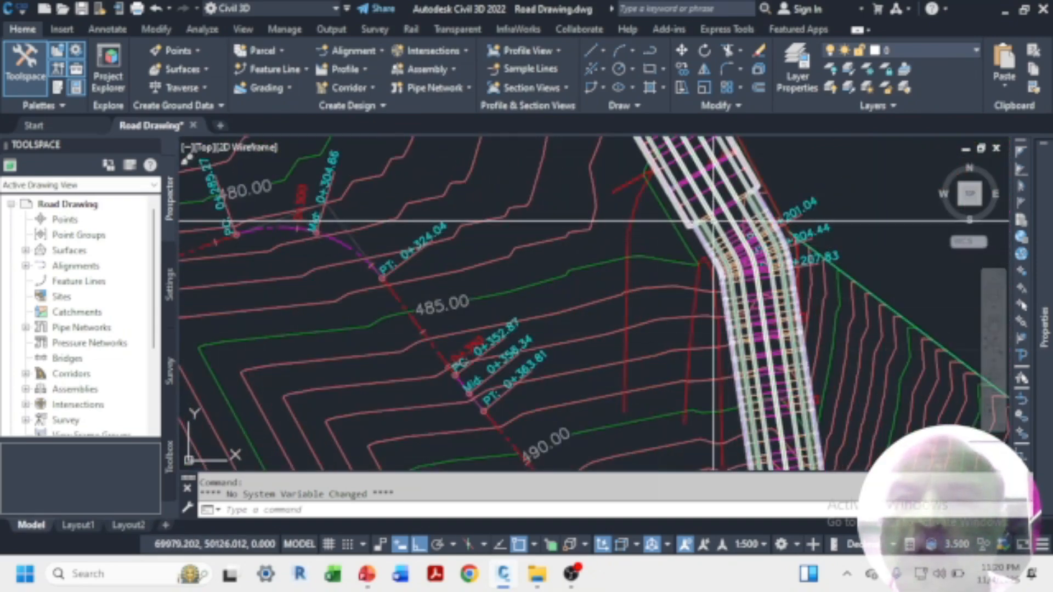
scroll(712, 221, "up", 5)
scroll(624, 293, "down", 2)
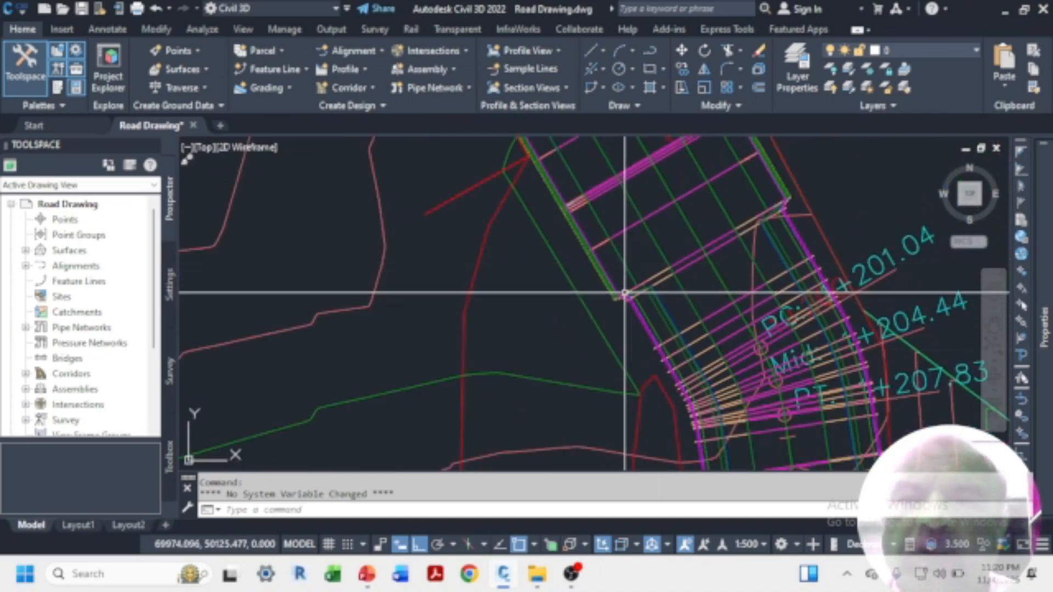
scroll(617, 301, "up", 2)
scroll(653, 329, "down", 6)
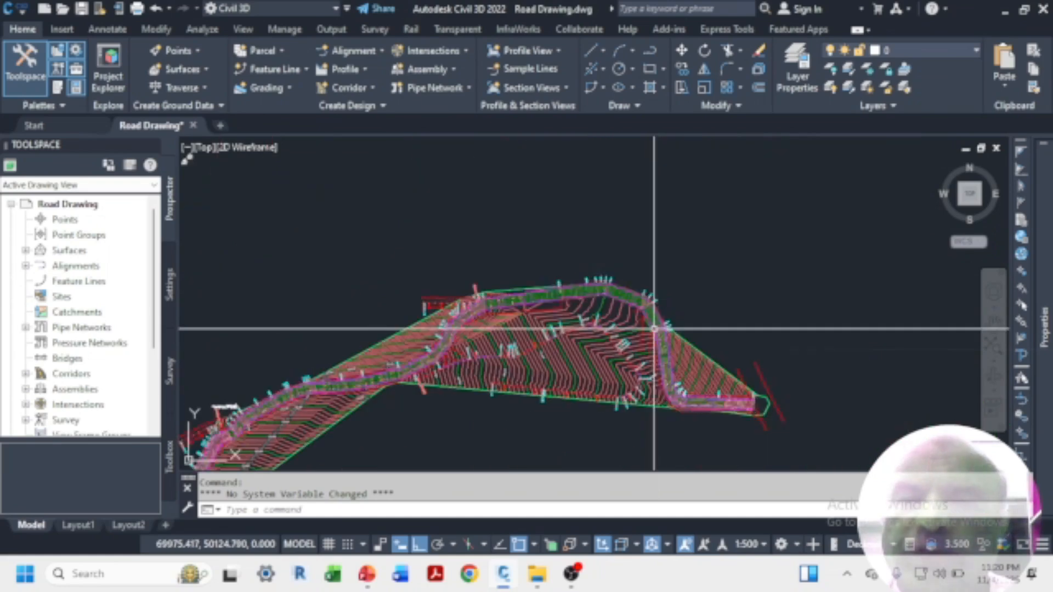
- Review the whole corridor in plan, including the south-western stretch up to the middle bend
scroll(653, 329, "down", 2)
scroll(620, 323, "up", 1)
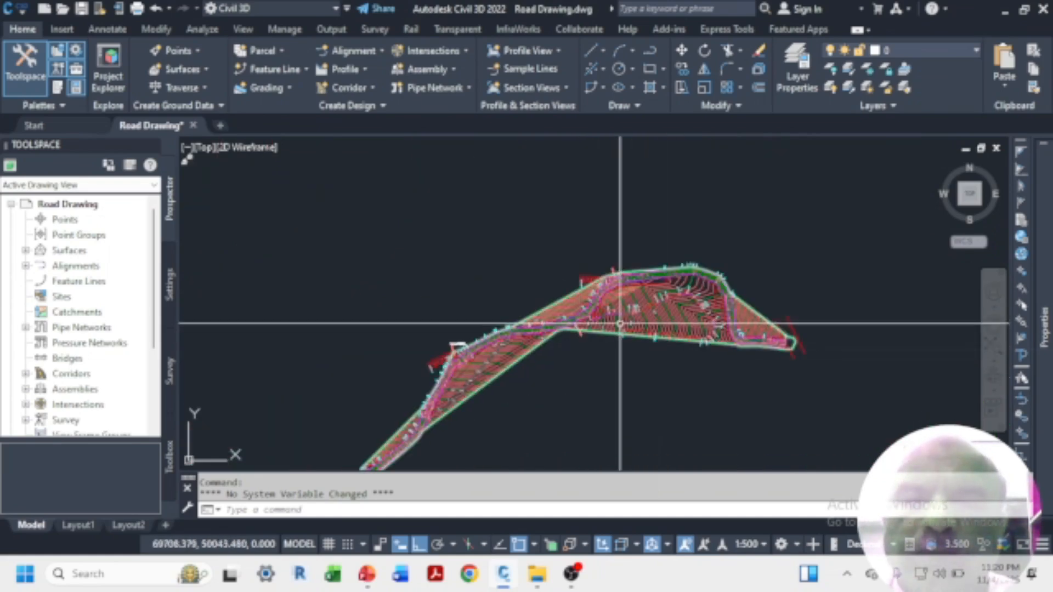
scroll(618, 208, "up", 2)
scroll(551, 224, "down", 3)
scroll(552, 221, "up", 1)
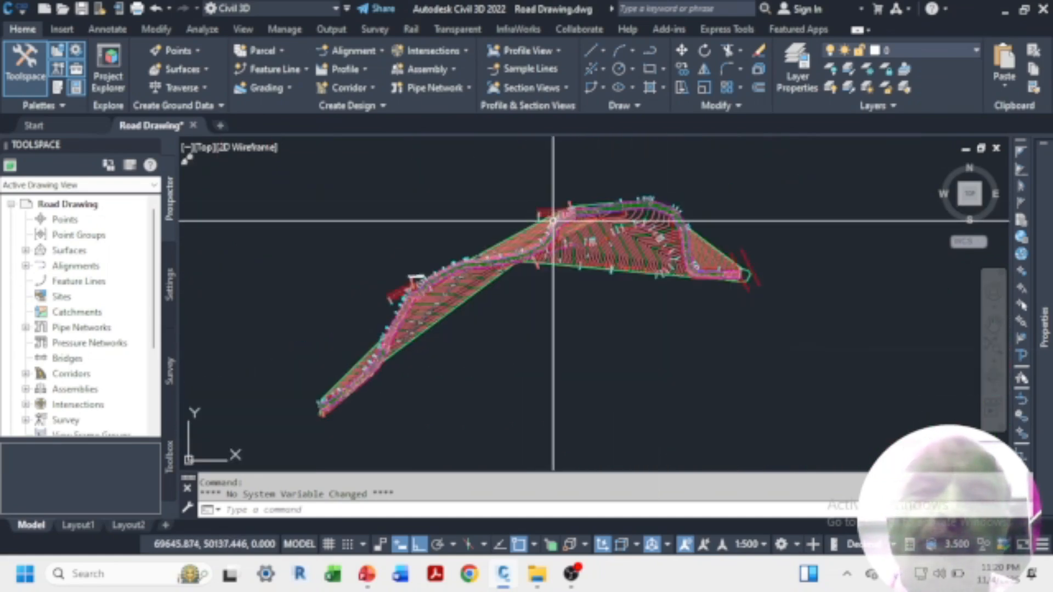
scroll(552, 221, "up", 3)
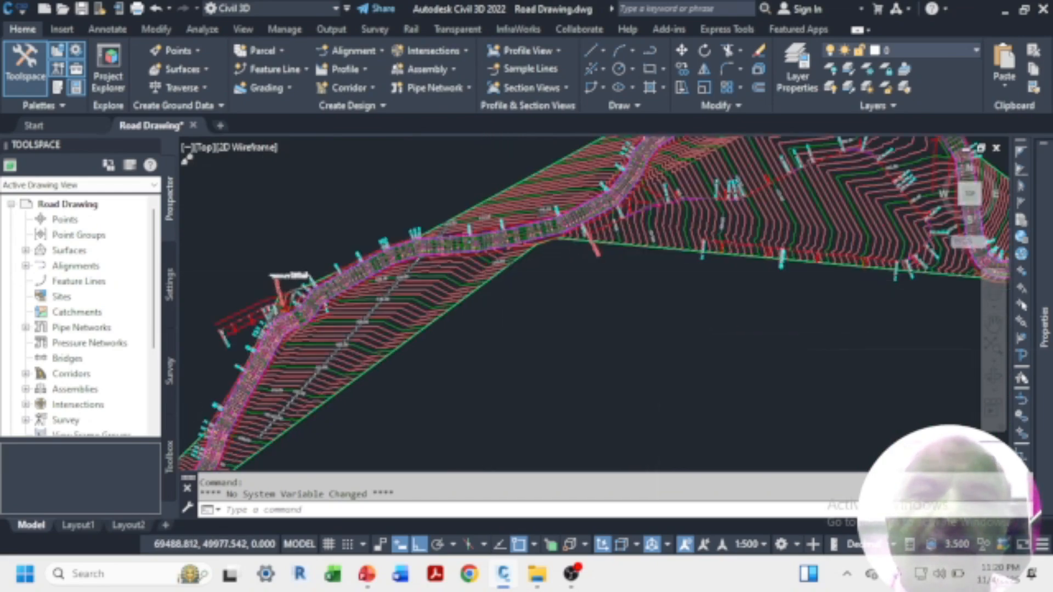
scroll(484, 294, "down", 3)
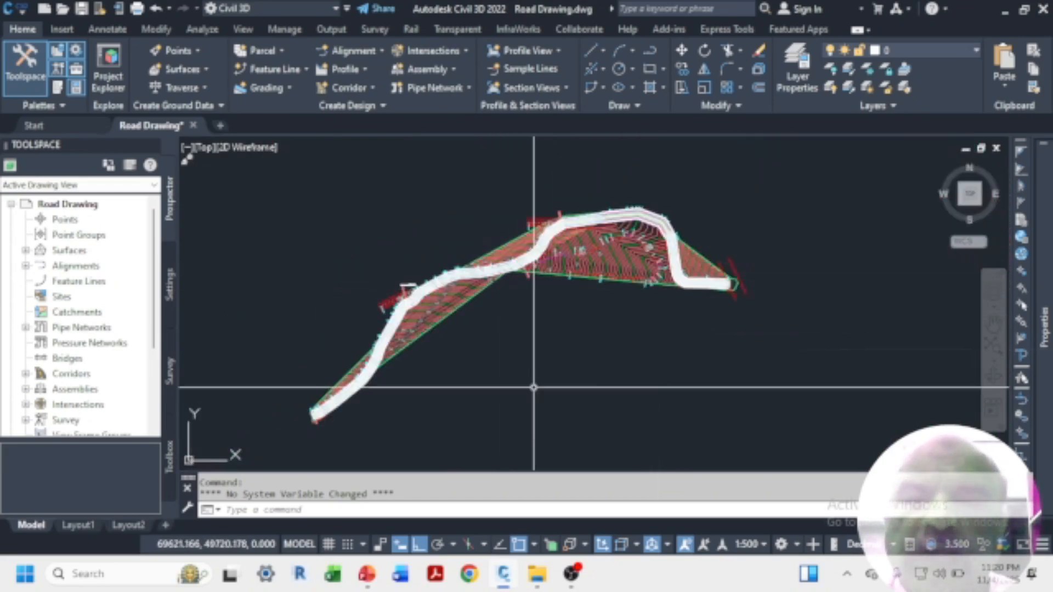
left_click(580, 575)
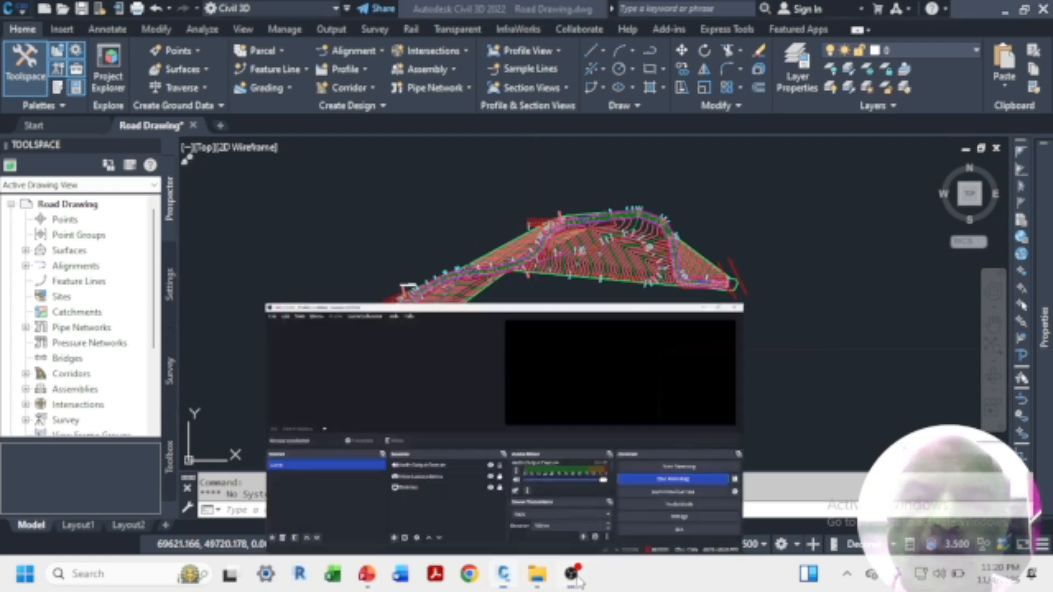